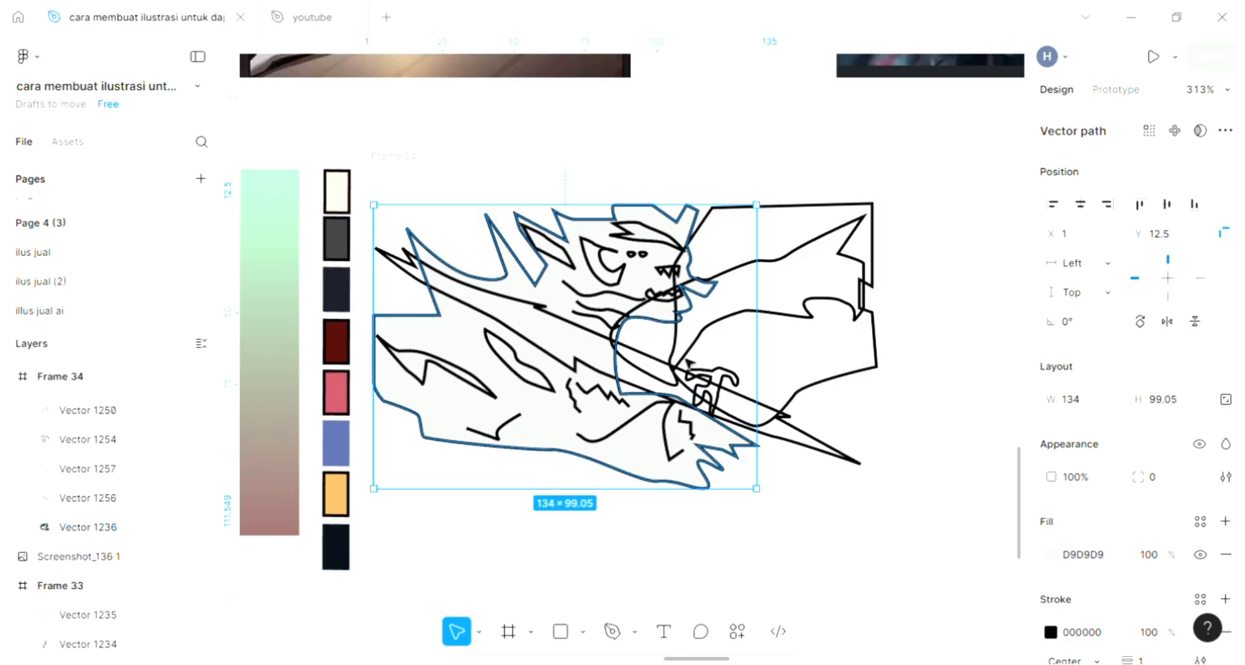
Change Frame 34's background fill to a linear gradient from F39999 to 8D5959.
key(Escape)
click(513, 296)
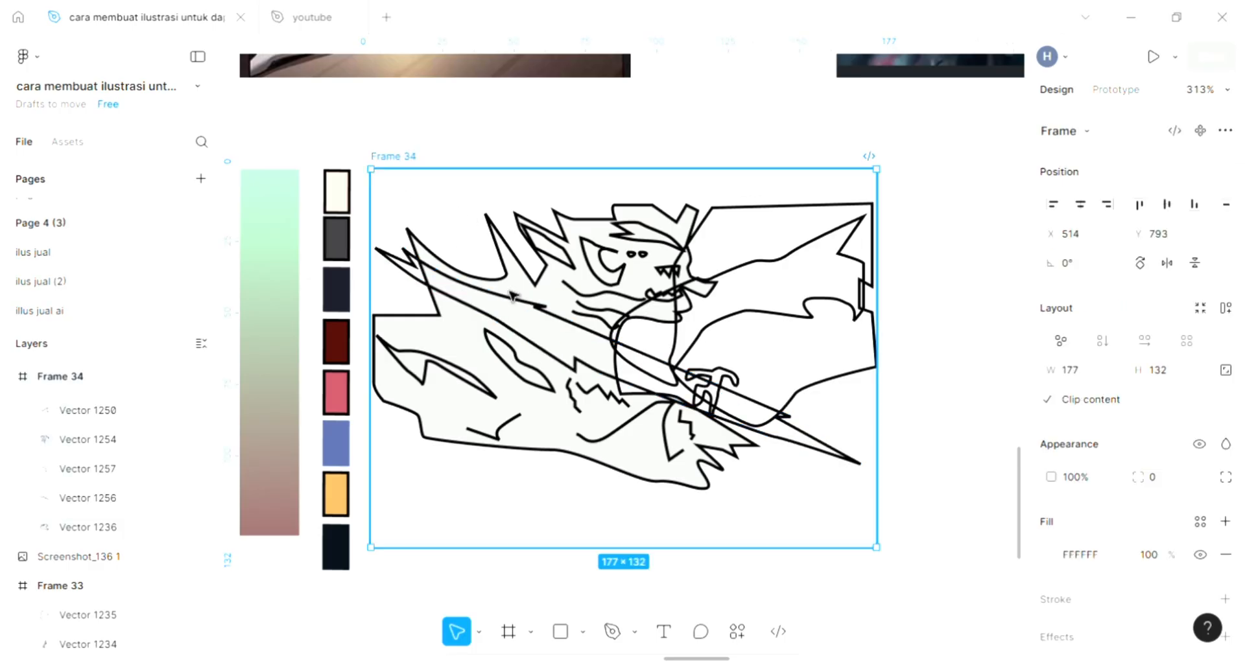
scroll(513, 297, up, 1)
click(1053, 559)
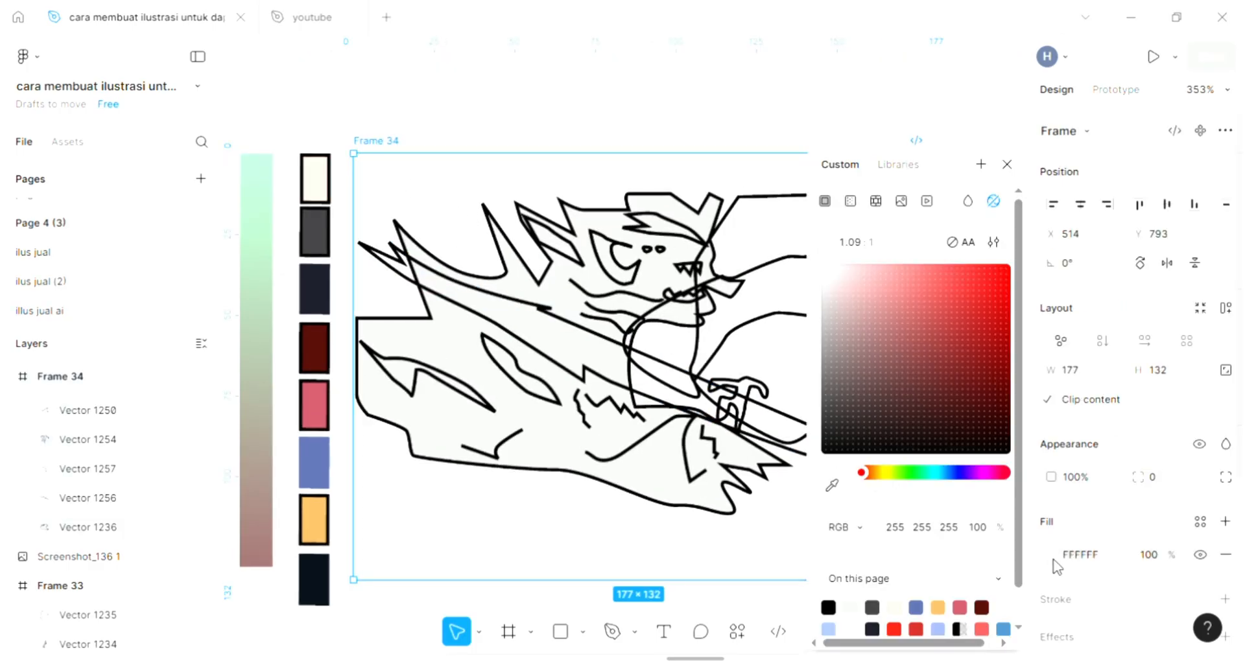
click(892, 275)
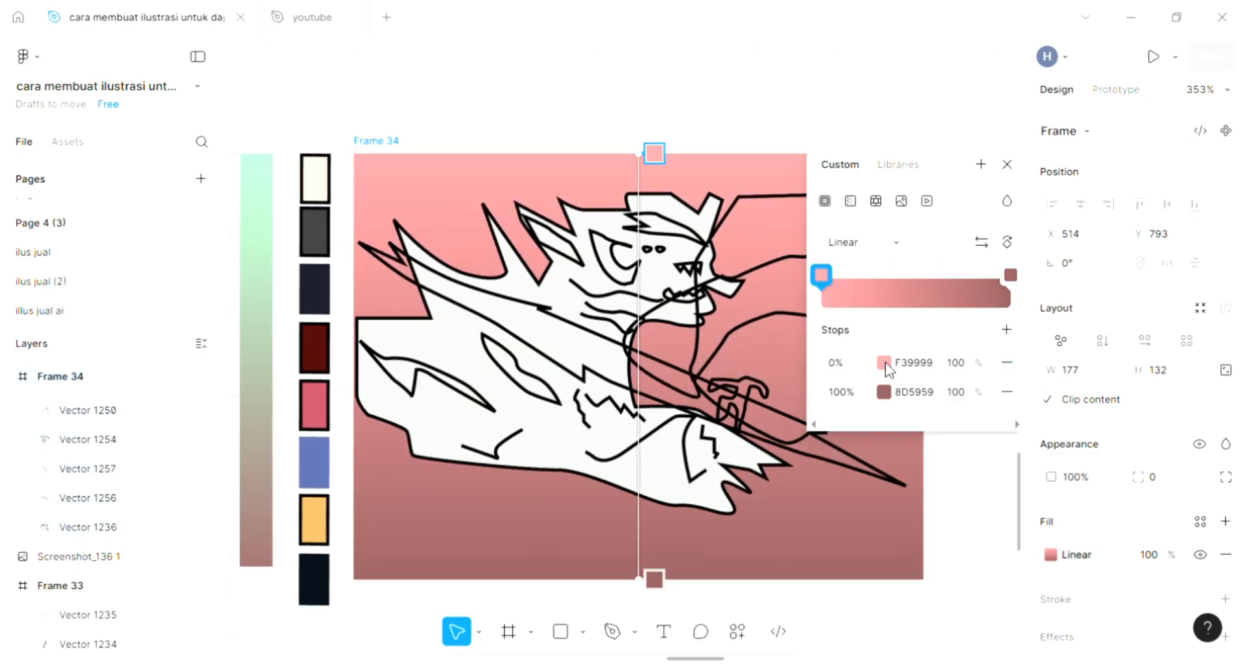
Recolour the background gradient's 0% stop to aqua 99F3E1.
click(883, 363)
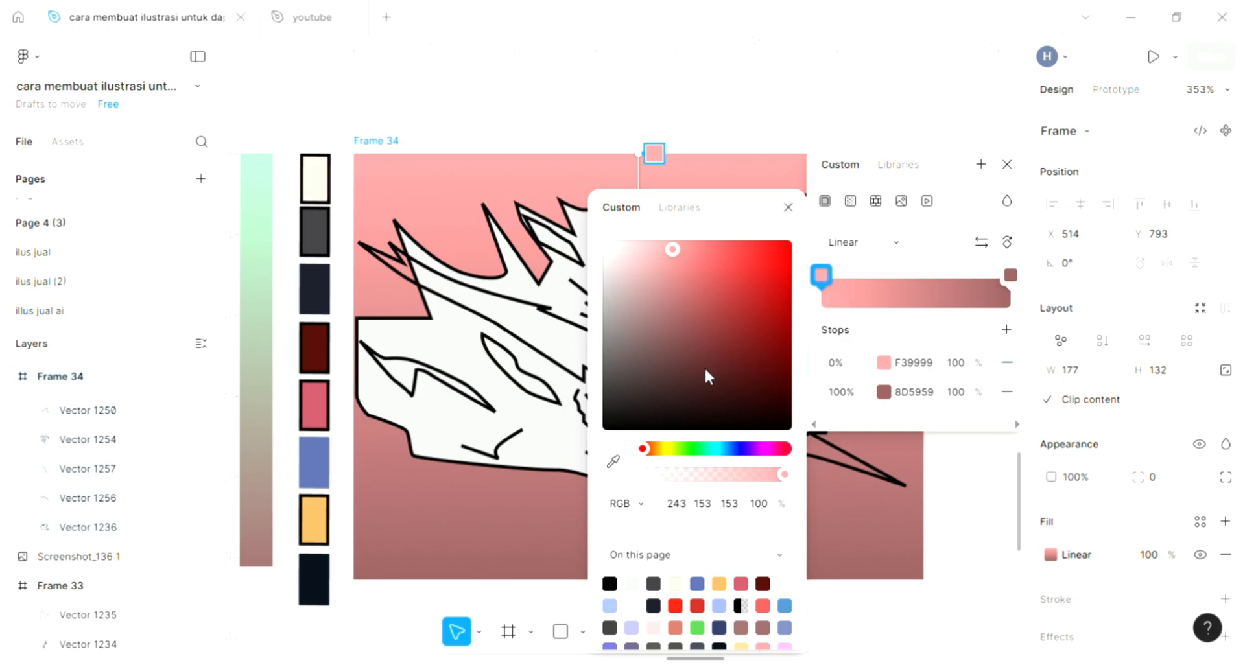
click(661, 450)
drag(668, 450, 712, 454)
click(710, 450)
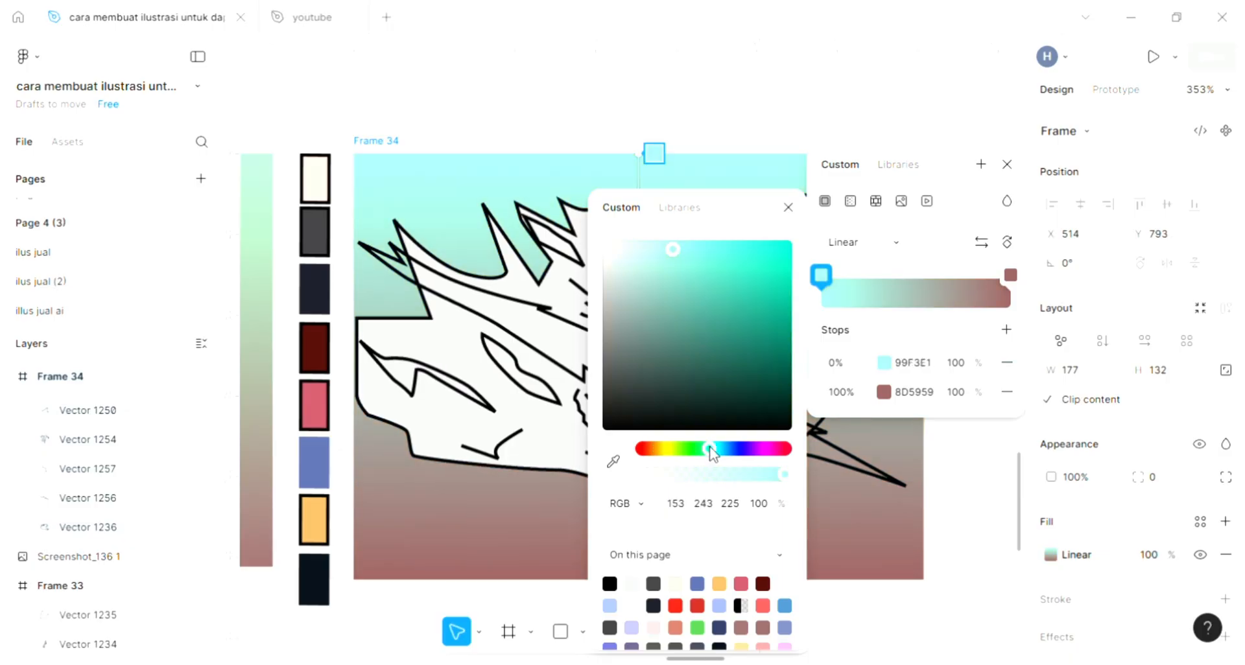
click(847, 538)
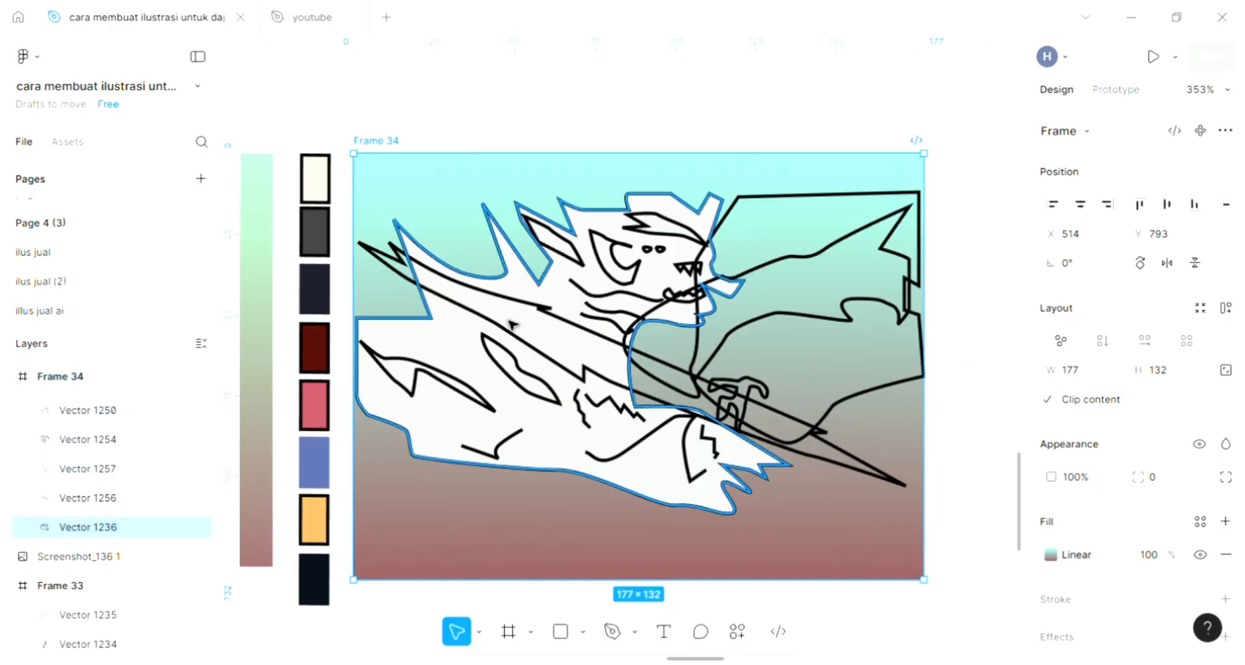
Add a D9D9D9 fill to the pointed brow shape above the character's eyes.
scroll(519, 348, up, 2)
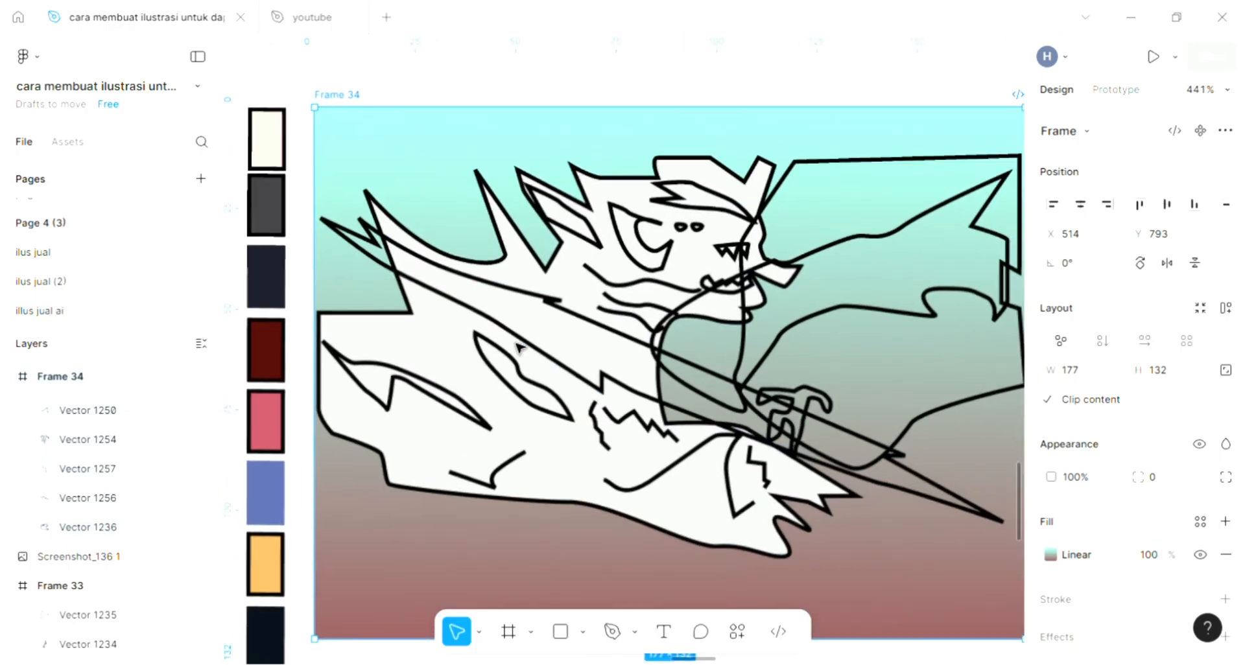
click(692, 218)
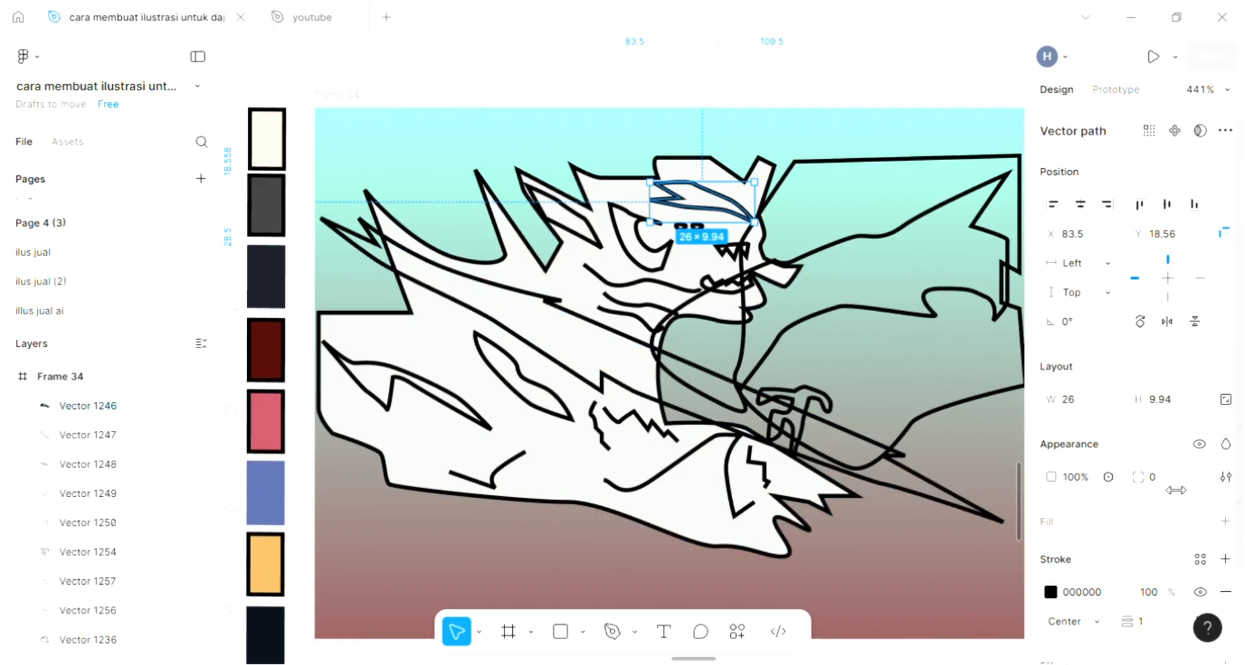
click(1224, 526)
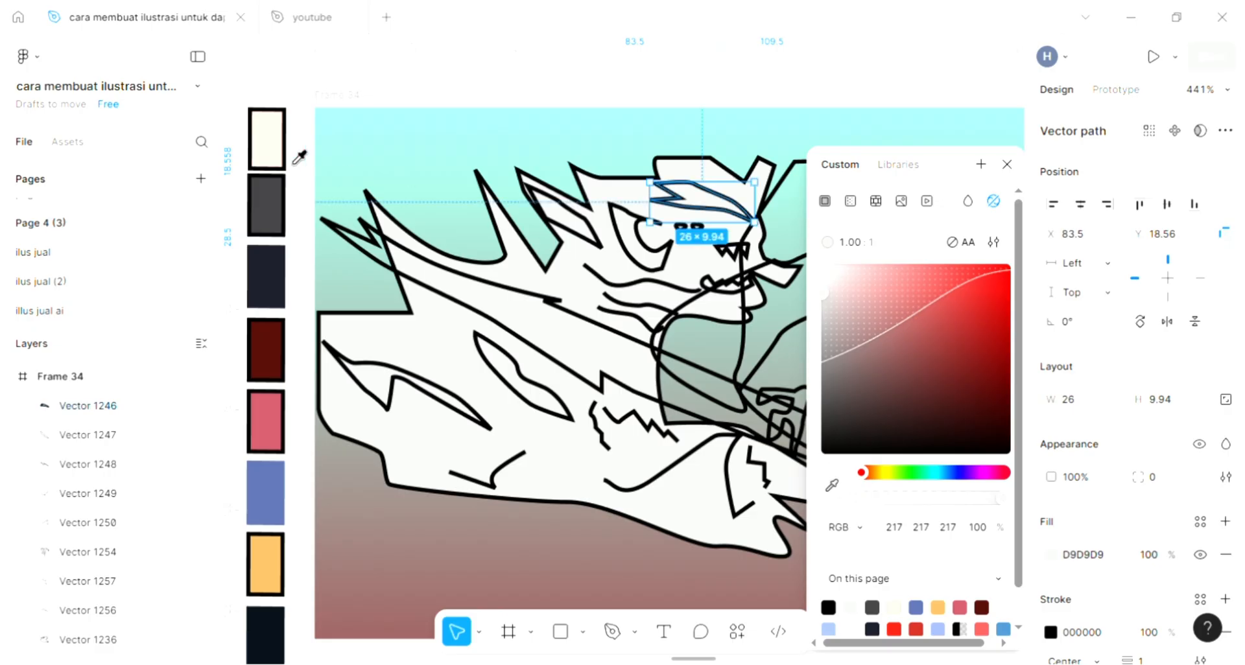
click(832, 485)
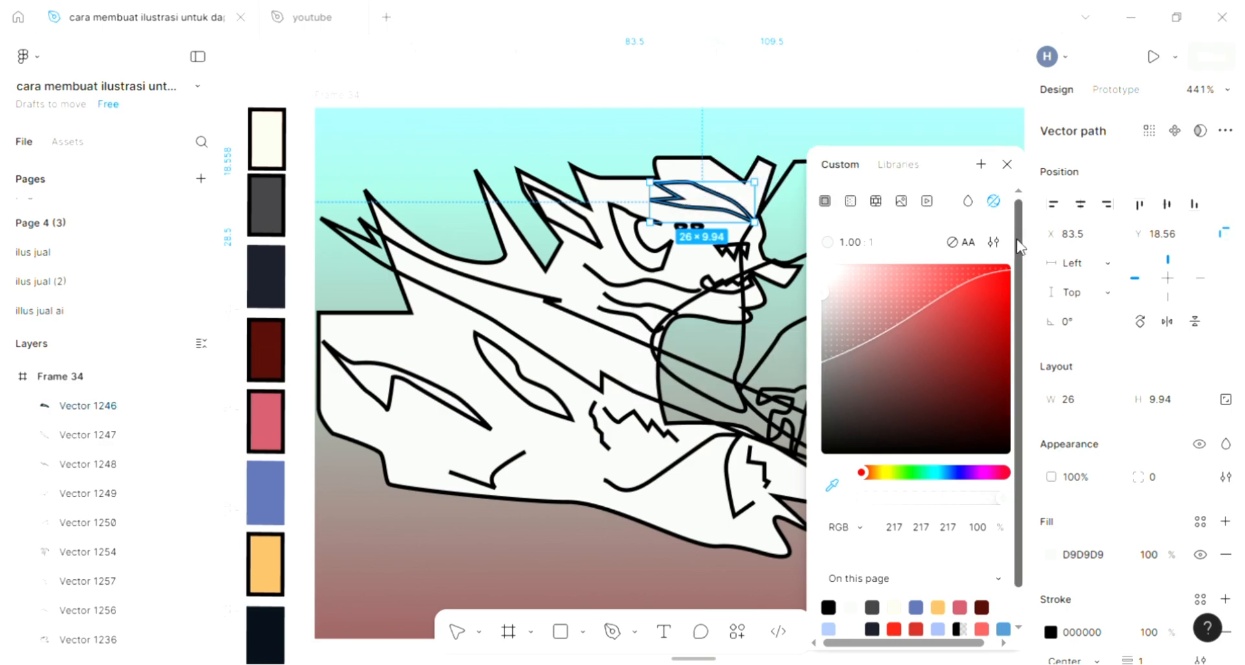
key(Escape)
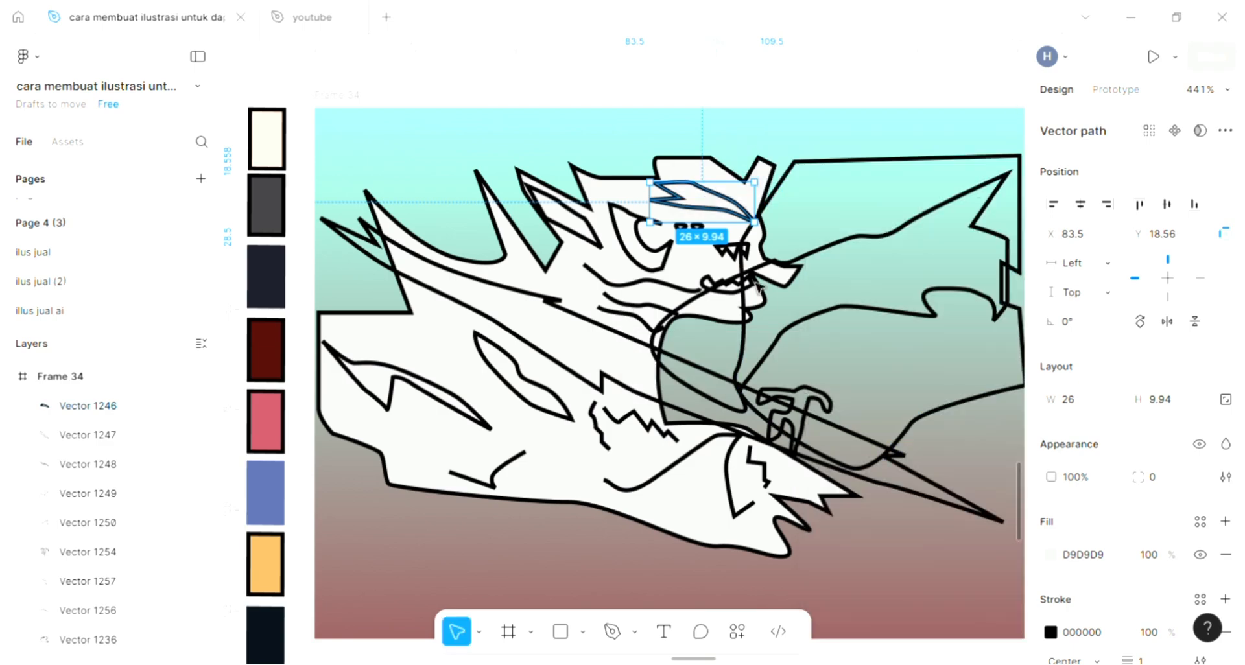
Fill the two closed leaf-like shapes on the character's cloak with the dark grey sampled from the palette swatch, RGB 62 61 65.
click(453, 410)
shift+click(540, 408)
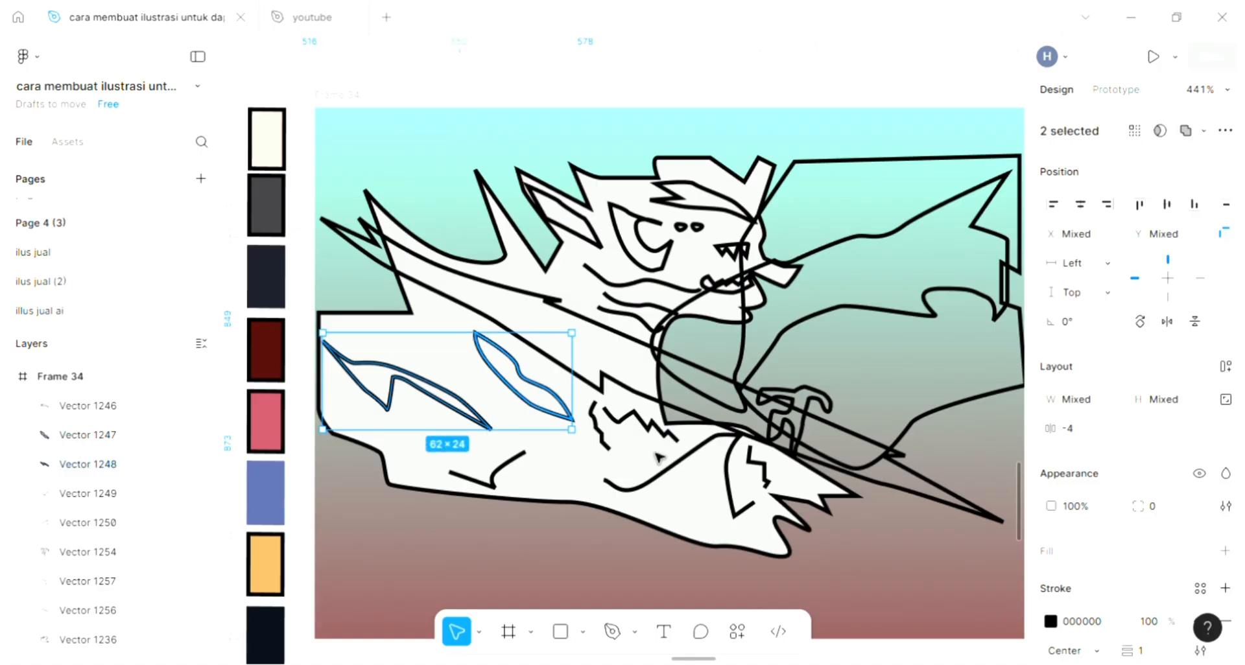
scroll(714, 467, left, 3)
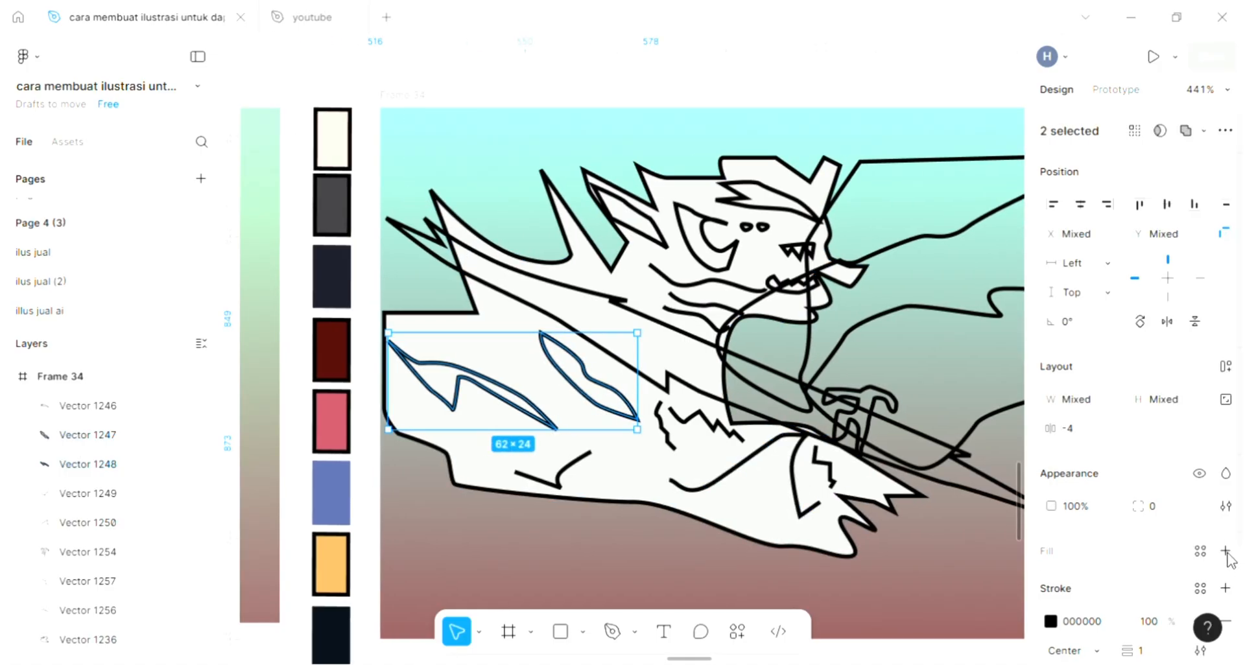
click(1225, 551)
click(832, 485)
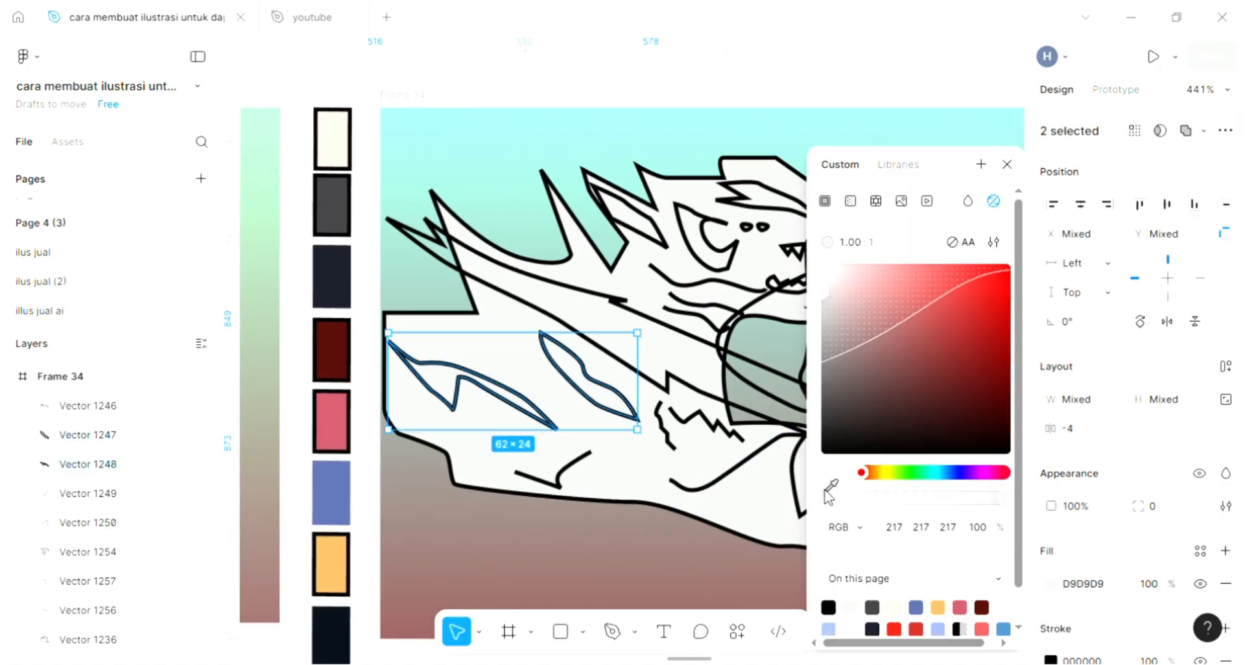
click(337, 206)
click(514, 191)
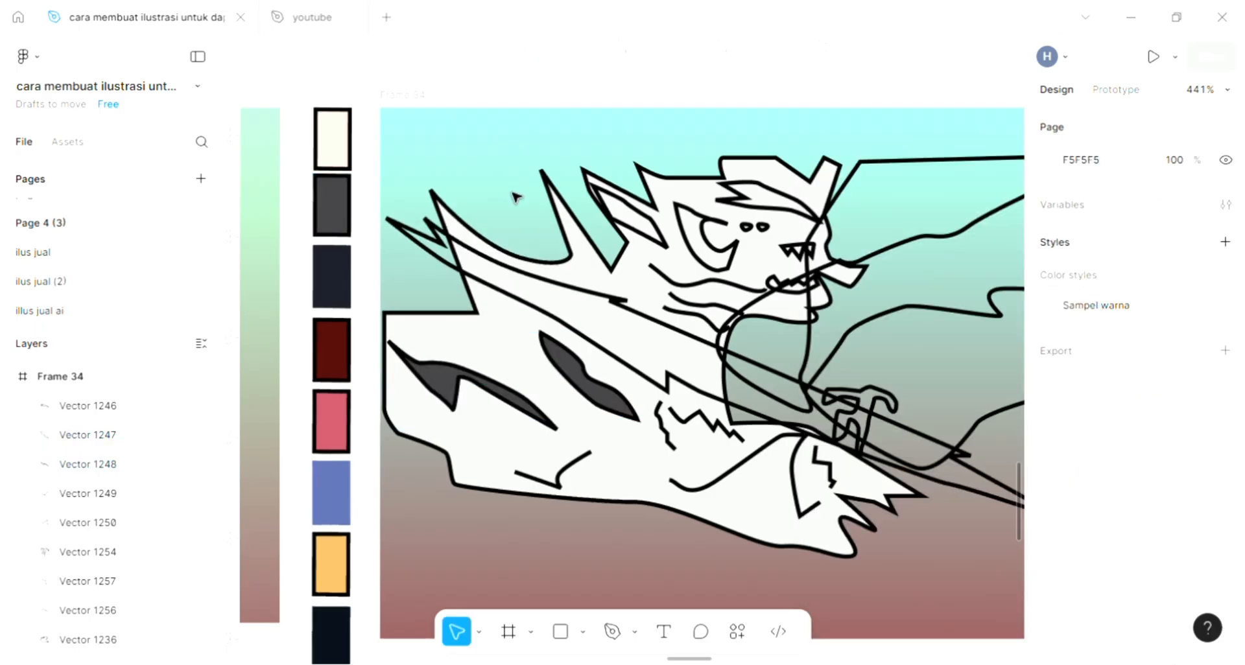
Fill the outstretched arm shape with D9D9D9 and send it to the back of Frame 34.
scroll(677, 377, right, 2)
scroll(678, 377, right, 1)
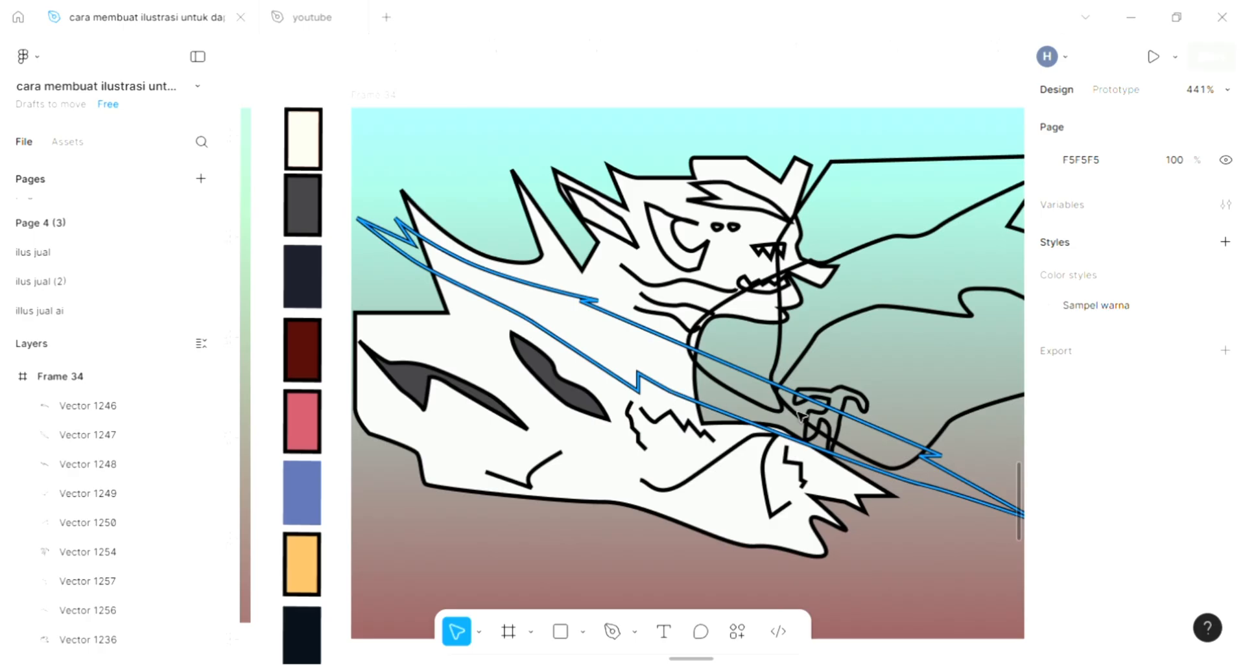
scroll(802, 415, right, 5)
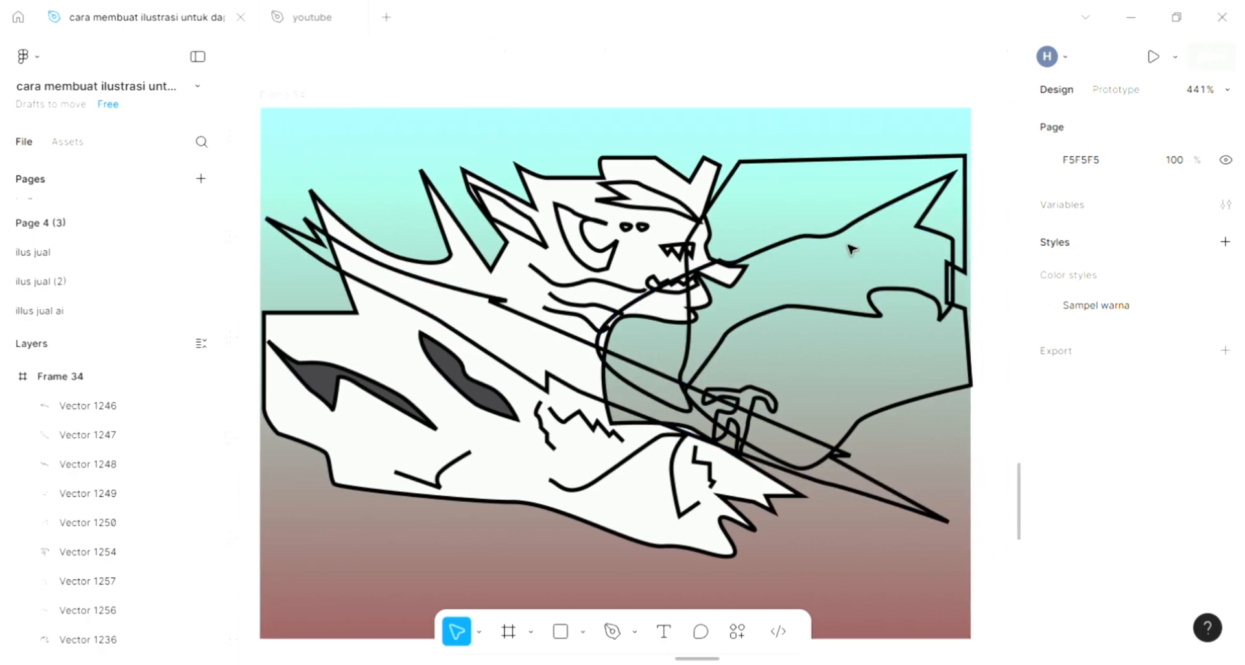
click(851, 248)
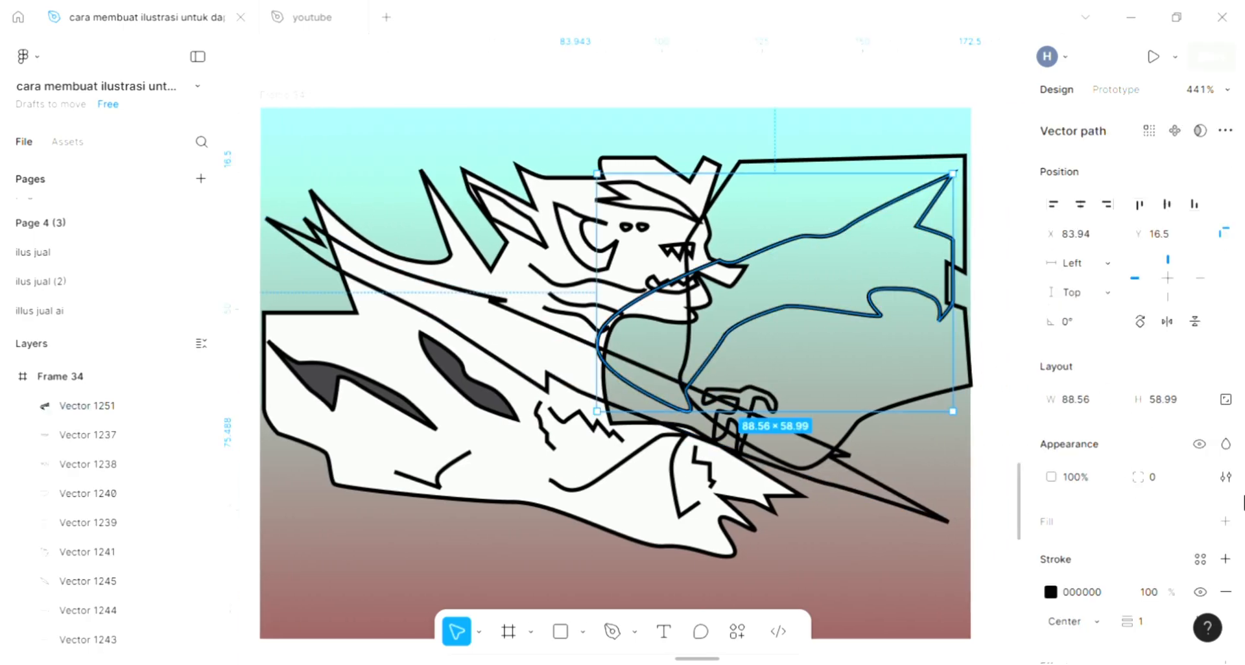
click(1225, 522)
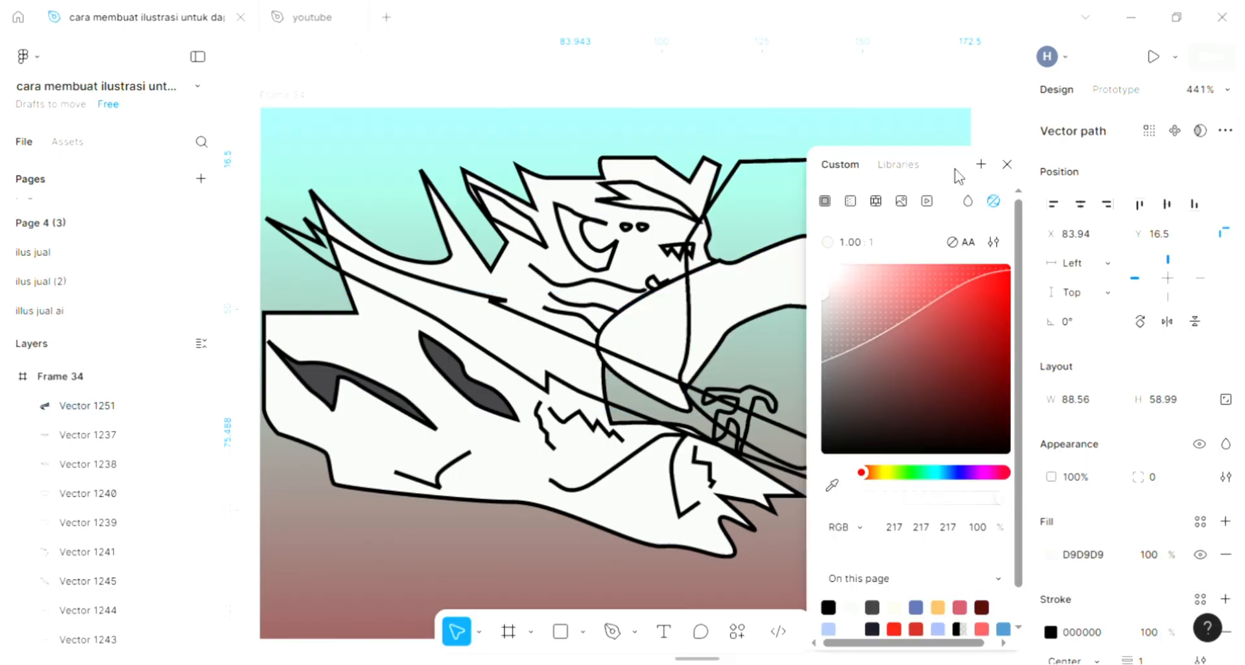
click(1006, 167)
scroll(888, 311, right, 1)
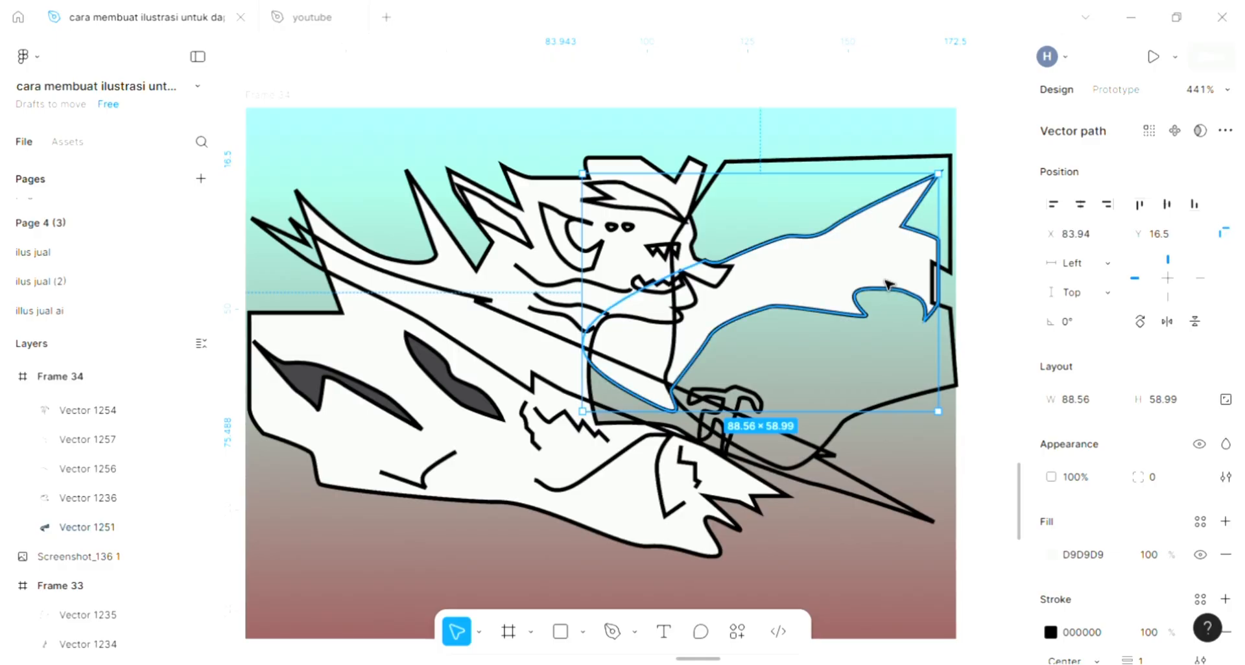
Add a D9D9D9 fill to the large angular outline surrounding the outstretched arm.
scroll(881, 382, right, 2)
click(875, 413)
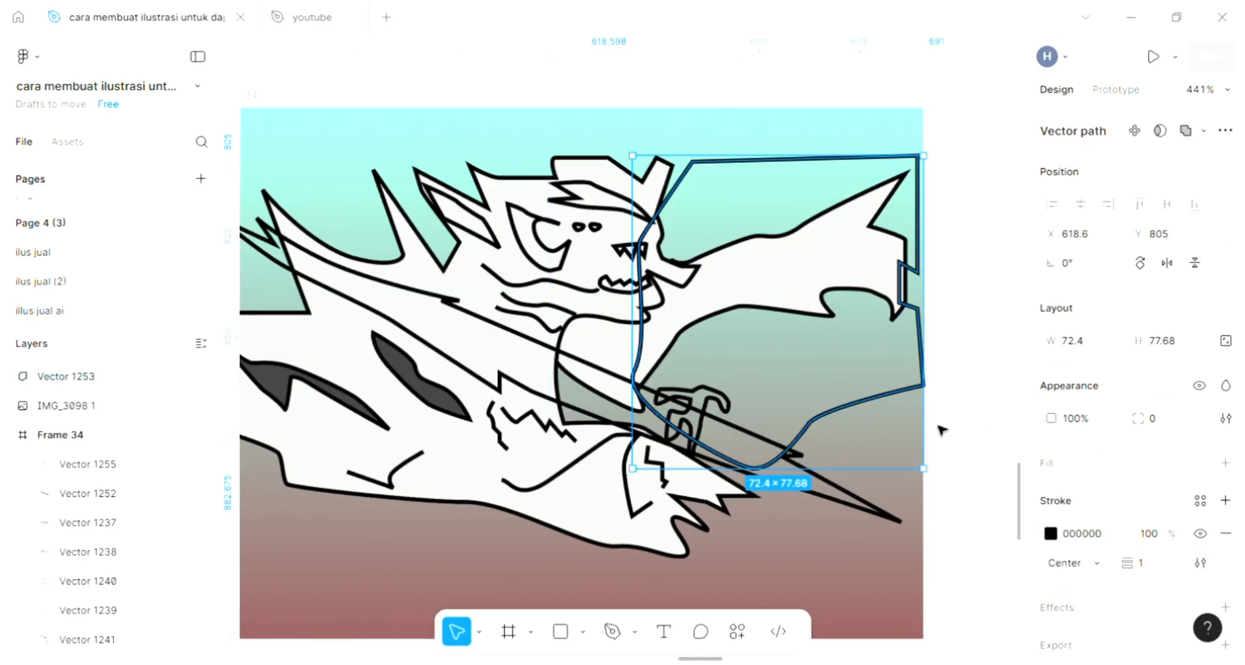
scroll(890, 431, right, 2)
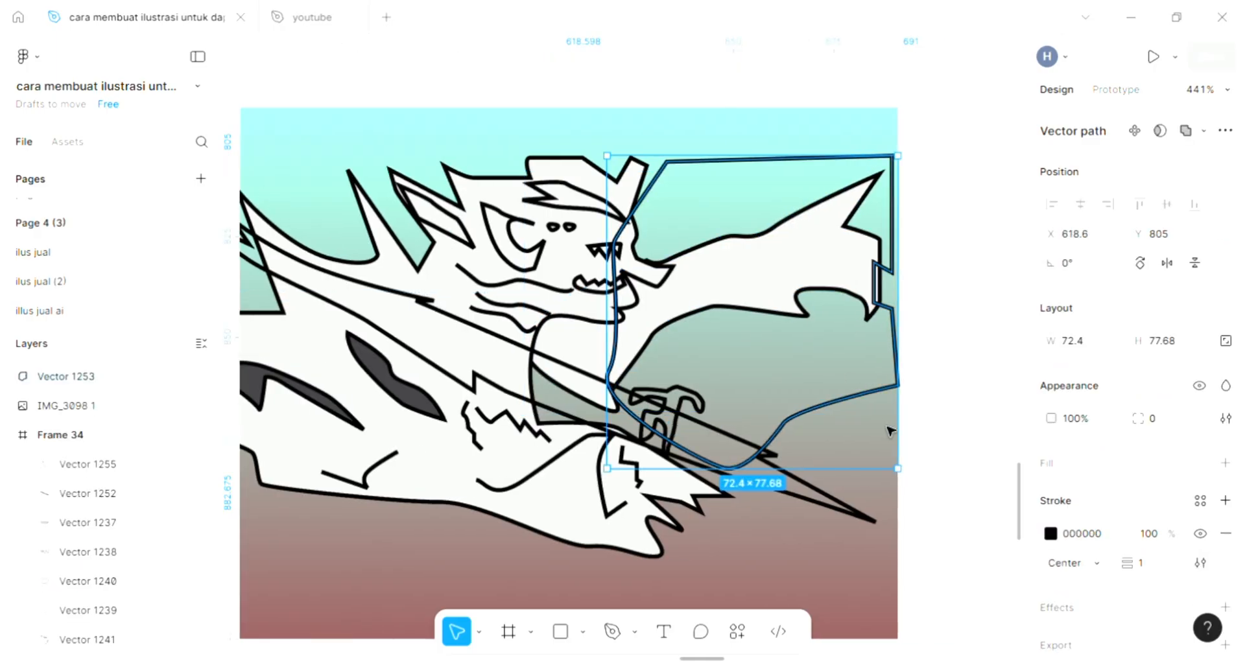
click(1224, 463)
click(1050, 496)
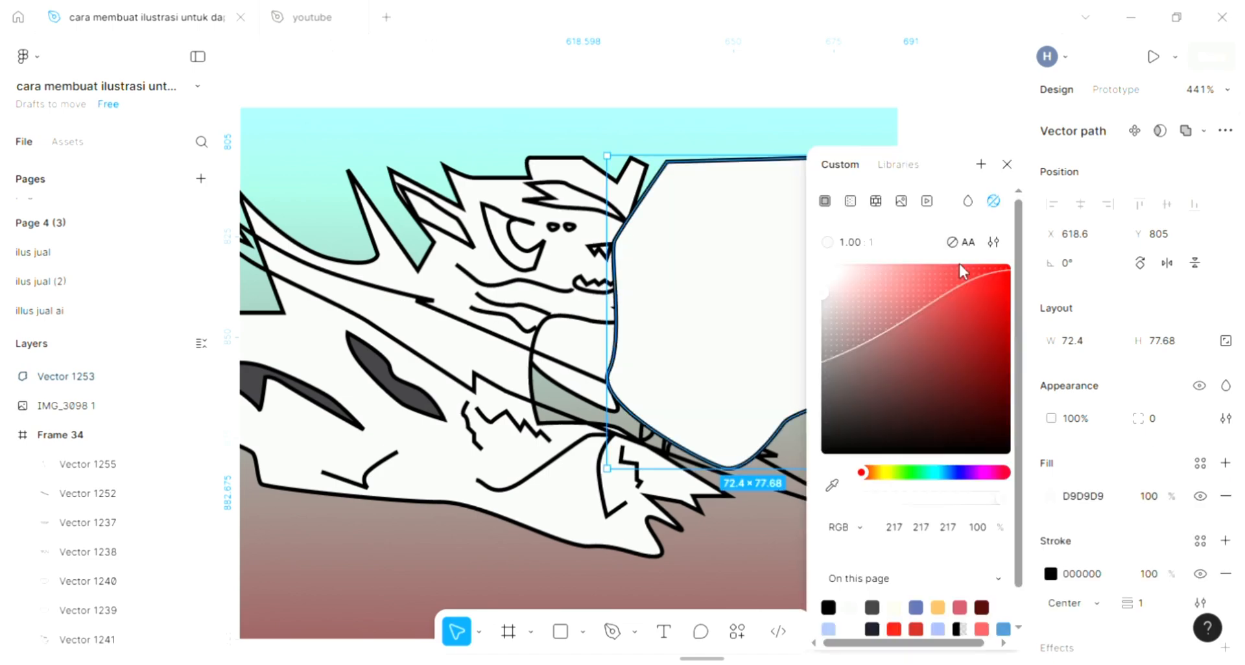
click(1006, 165)
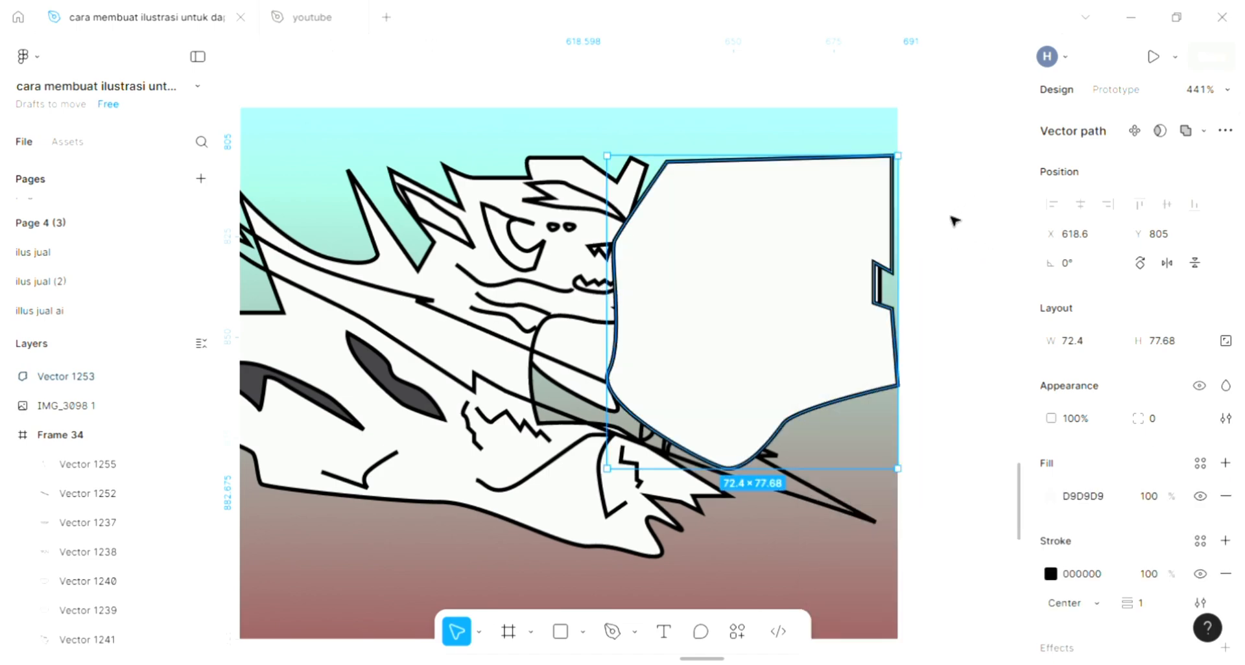
Try to place the large angular shape behind the arm by changing its position in the page's layer order.
key(ctrl+shift+bracketleft)
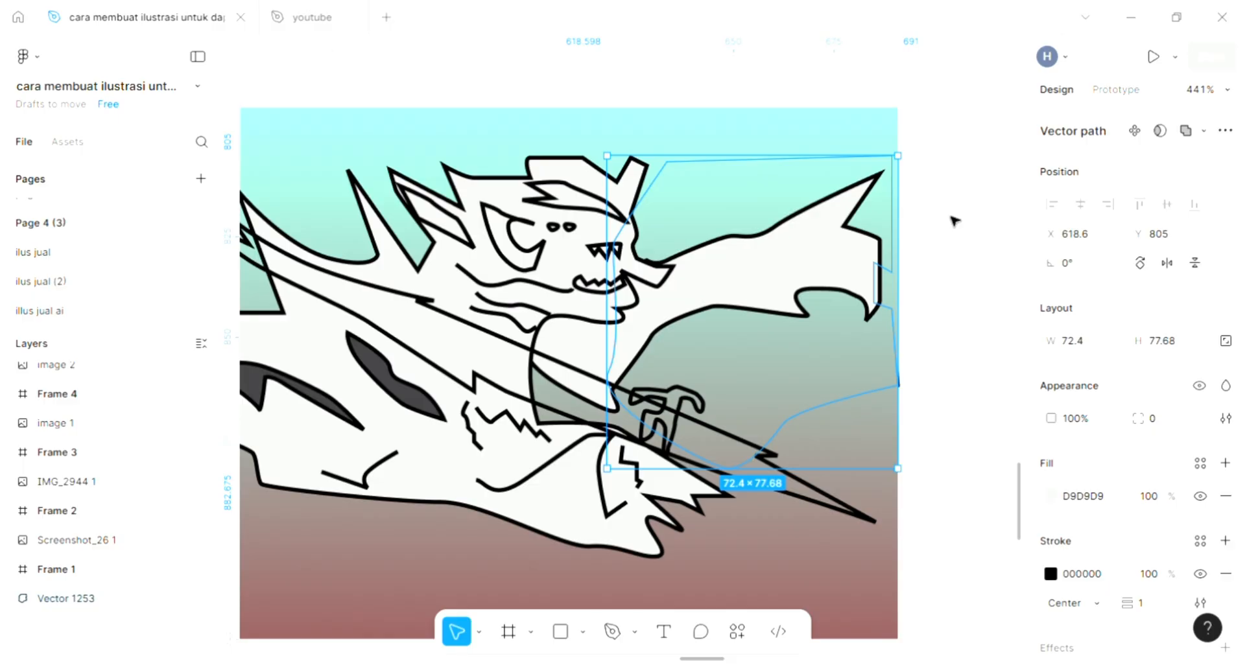
key(ctrl+z)
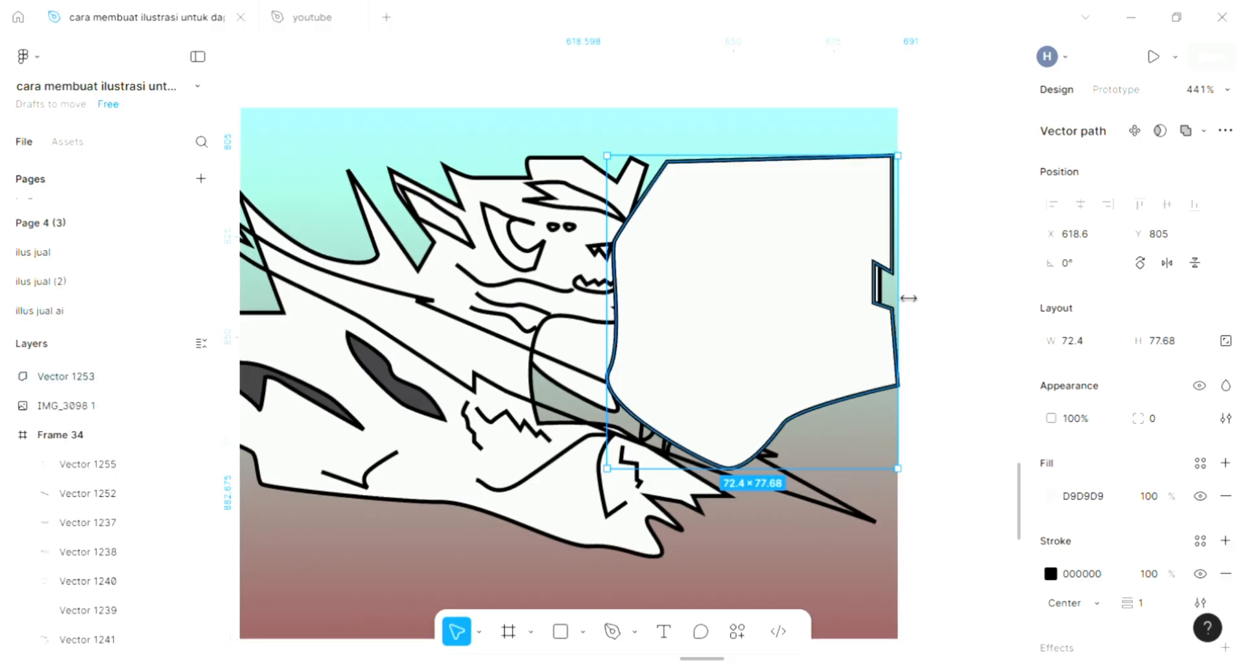
key(ctrl+shift+bracketleft)
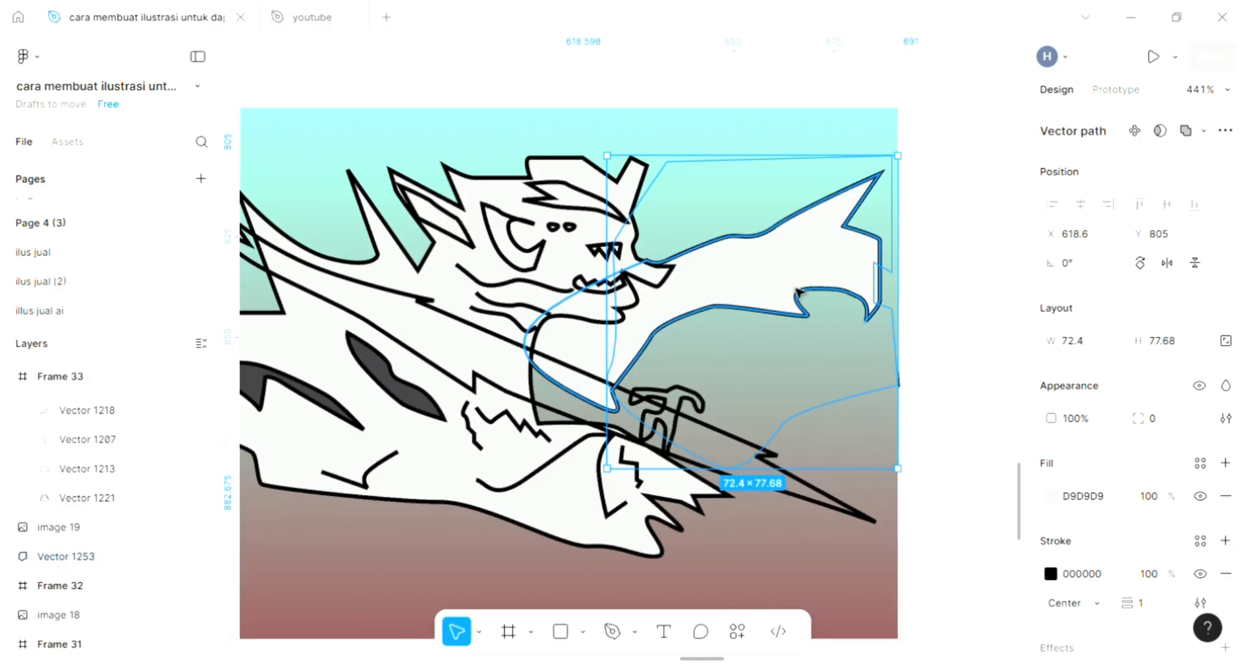
key(ctrl+bracketright)
scroll(799, 293, down, 2)
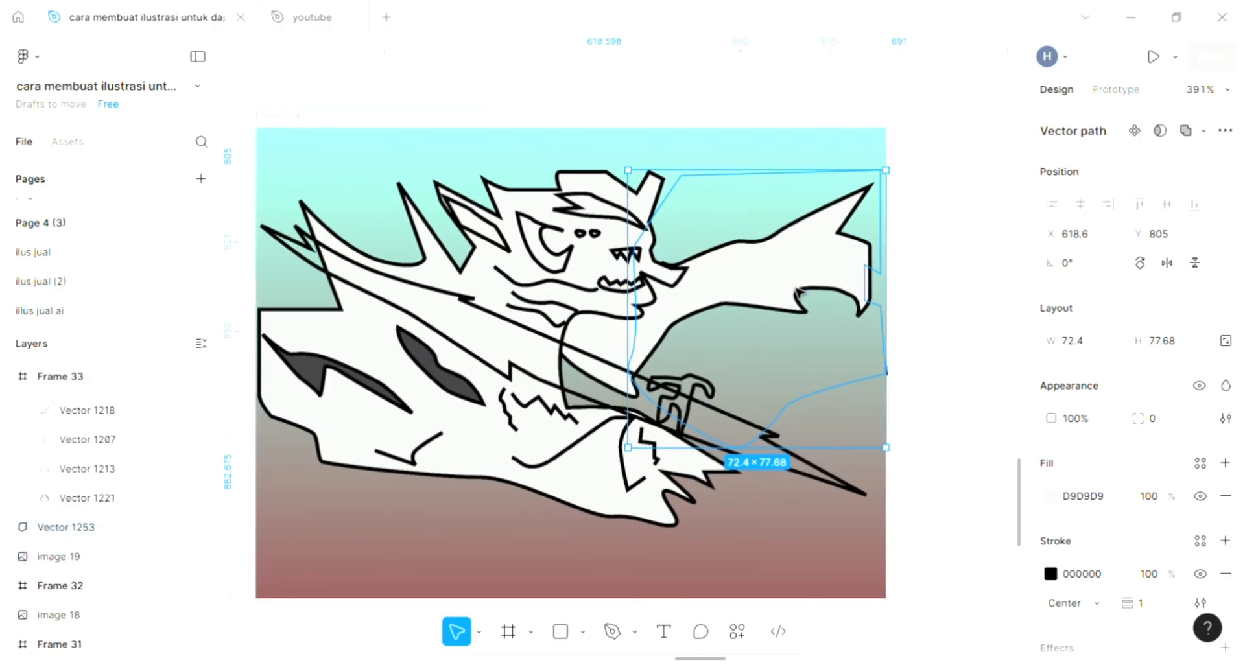
key(ctrl+bracketright)
key(ctrl+bracketright)
scroll(761, 238, down, 1)
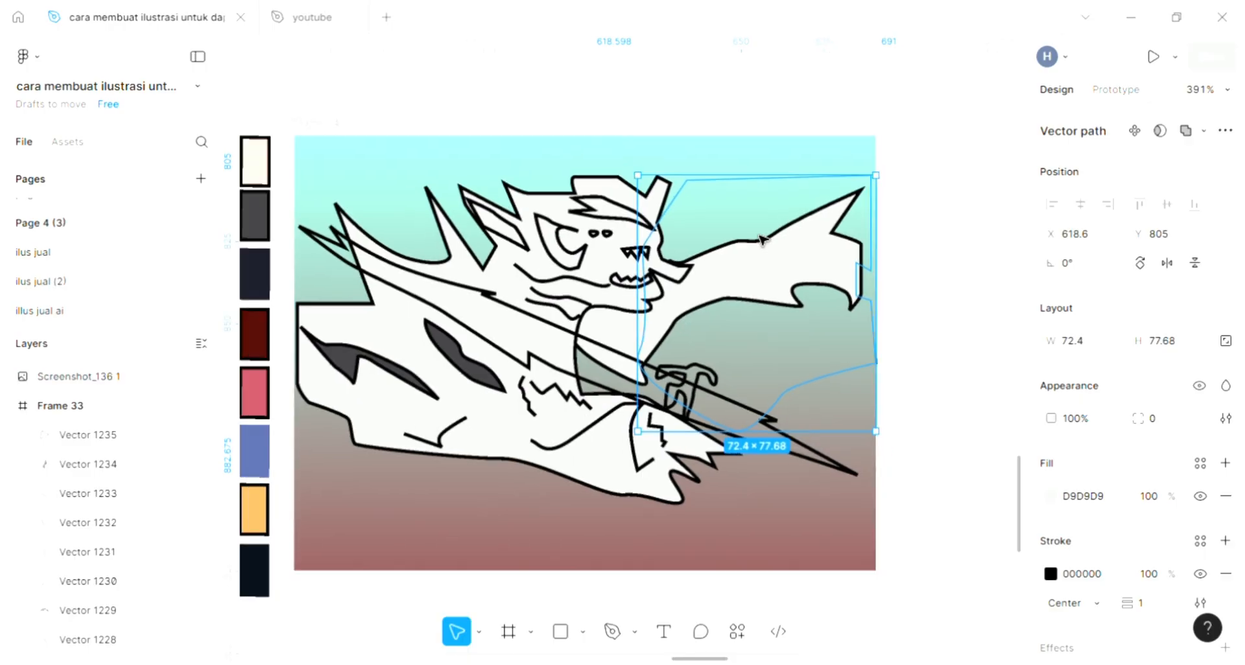
Move the large angular shape into Frame 34 at X 105, Y 9 and send it behind the character.
drag(762, 240, 1005, 271)
drag(908, 305, 754, 283)
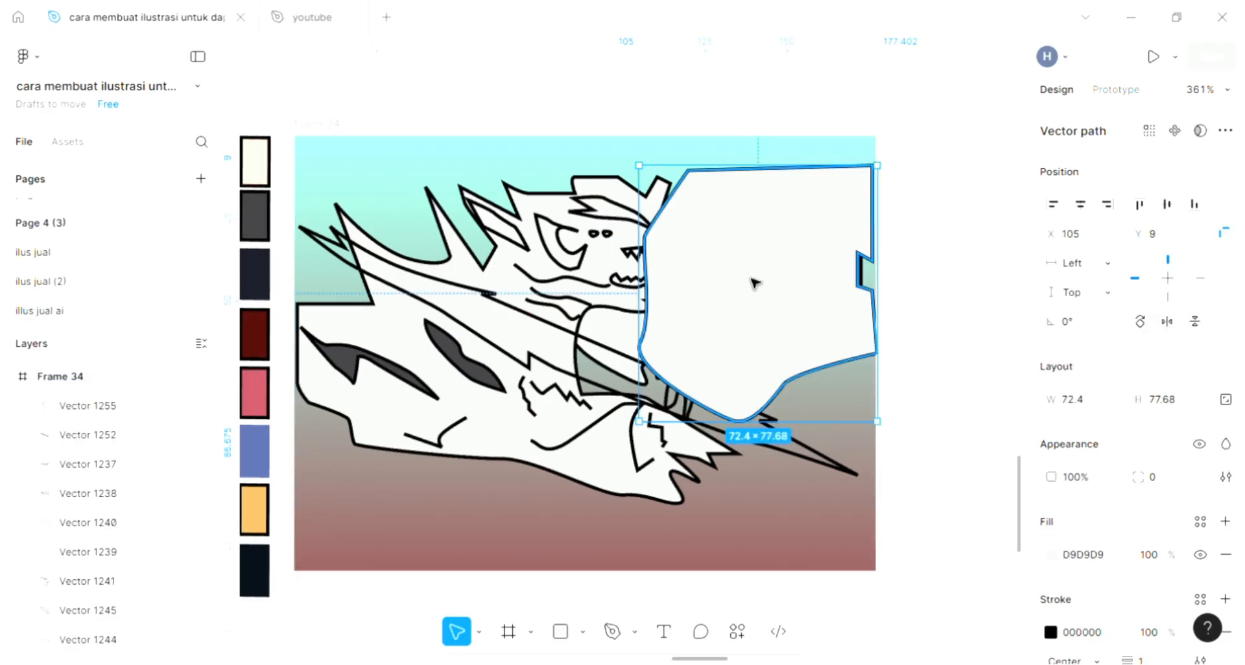
key([)
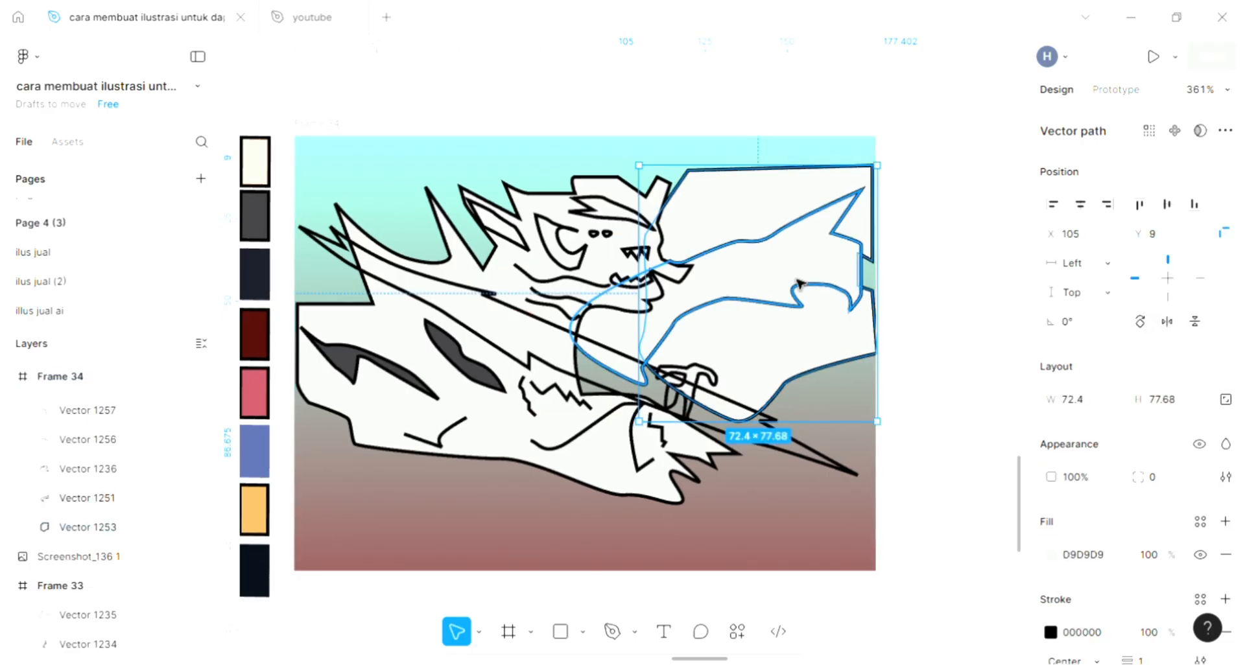
click(932, 348)
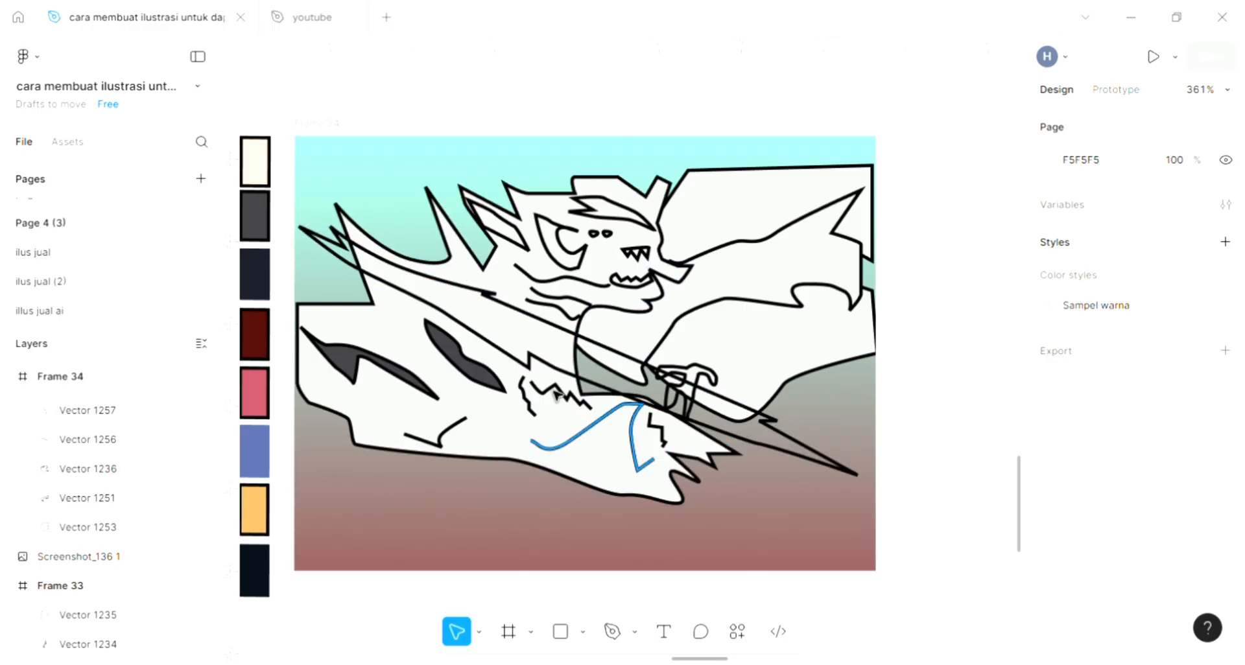
Fill the small hand shape gripping the weapon with dark red 510D09 sampled from the palette swatch.
scroll(590, 386, up, 5)
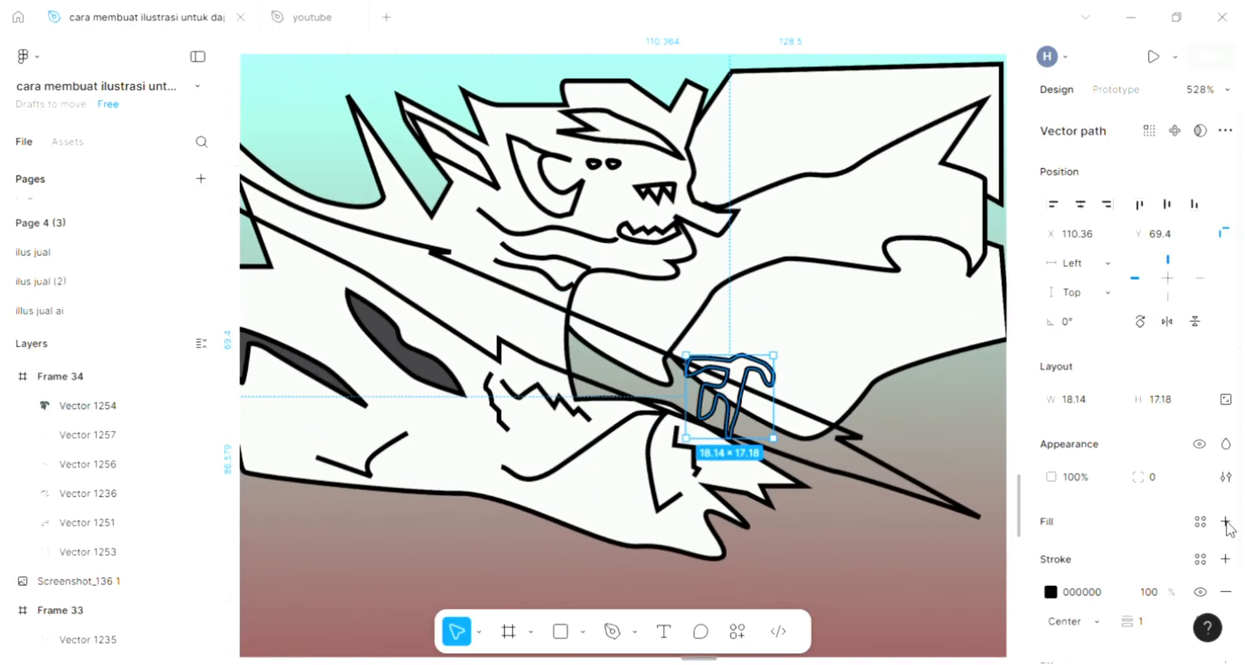
scroll(692, 429, down, 6)
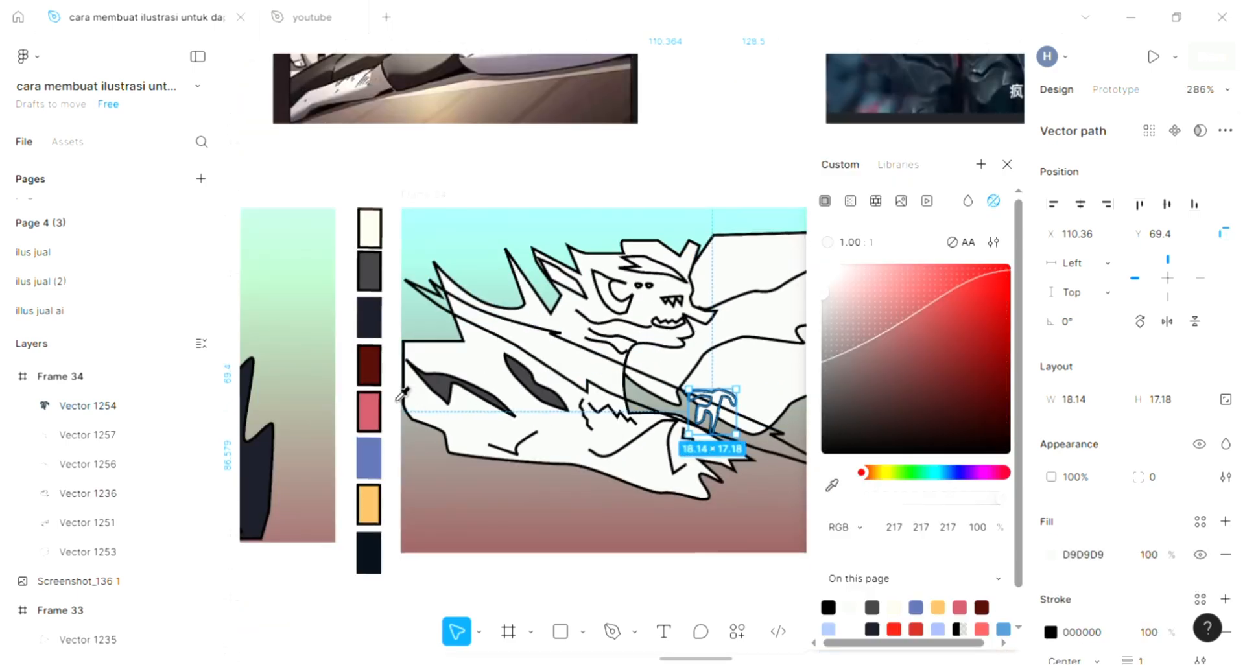
key(i)
click(382, 366)
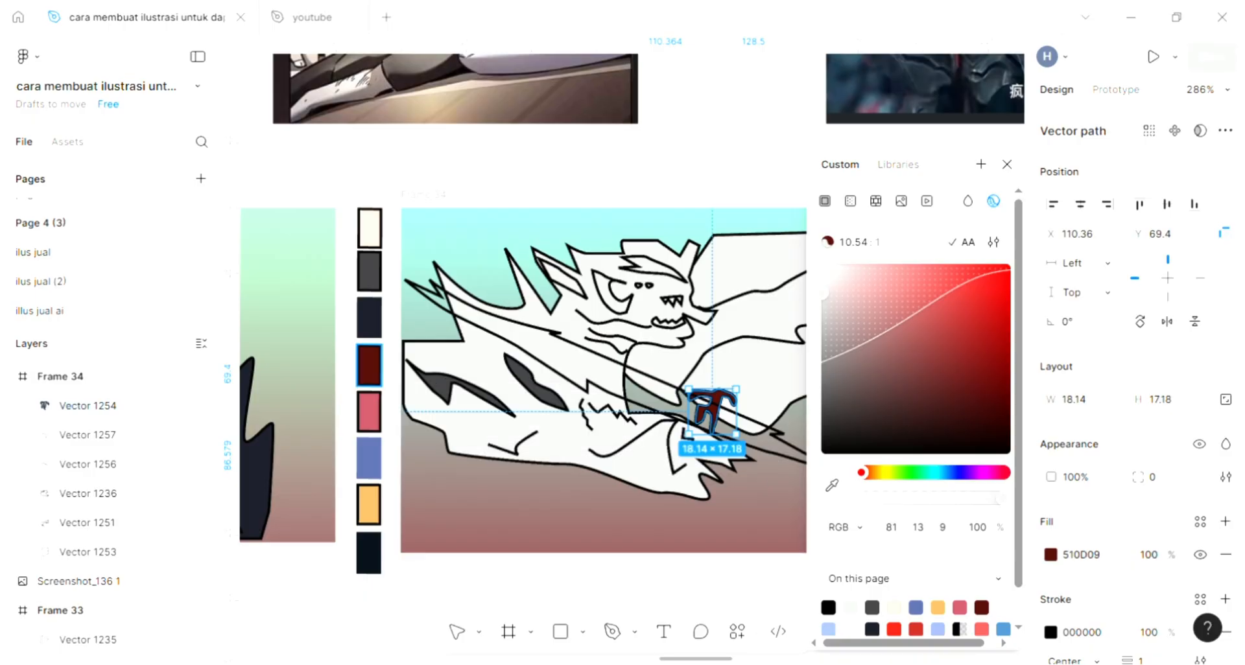
Change the fill of the small hand shape gripping the weapon to light salmon pink EA857F.
click(907, 280)
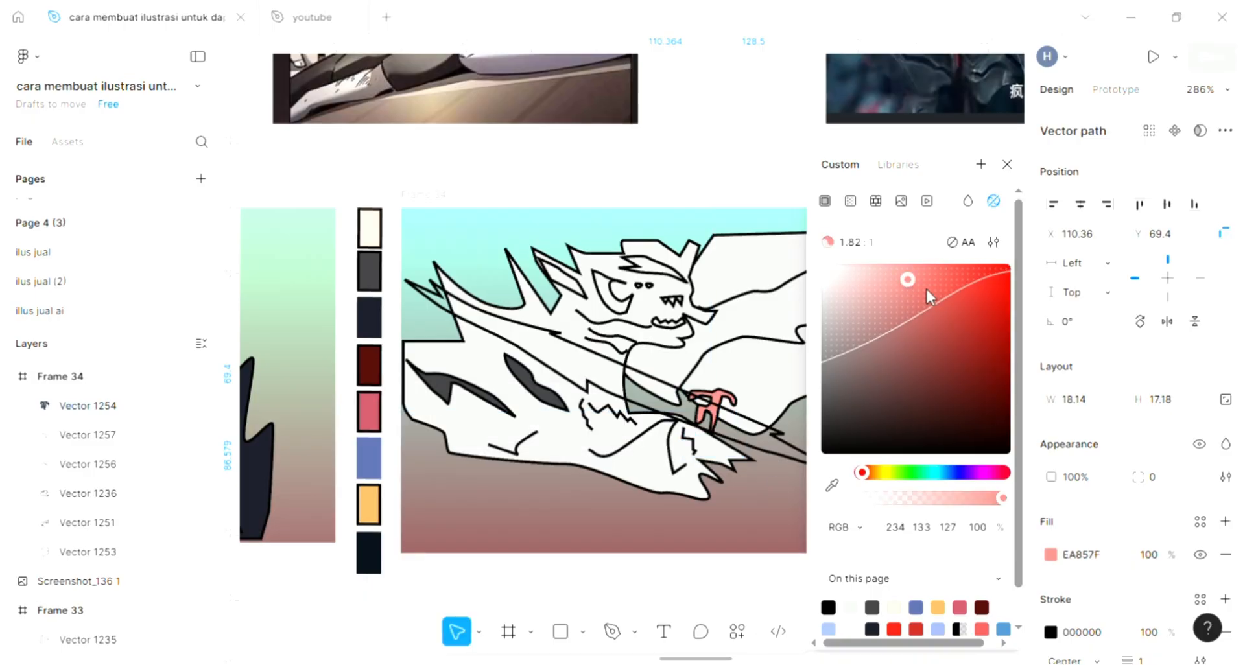
click(529, 521)
Fill the long diagonal weapon blade with blue sampled from the palette swatch, then deepen it to about 29408E.
scroll(647, 468, up, 5)
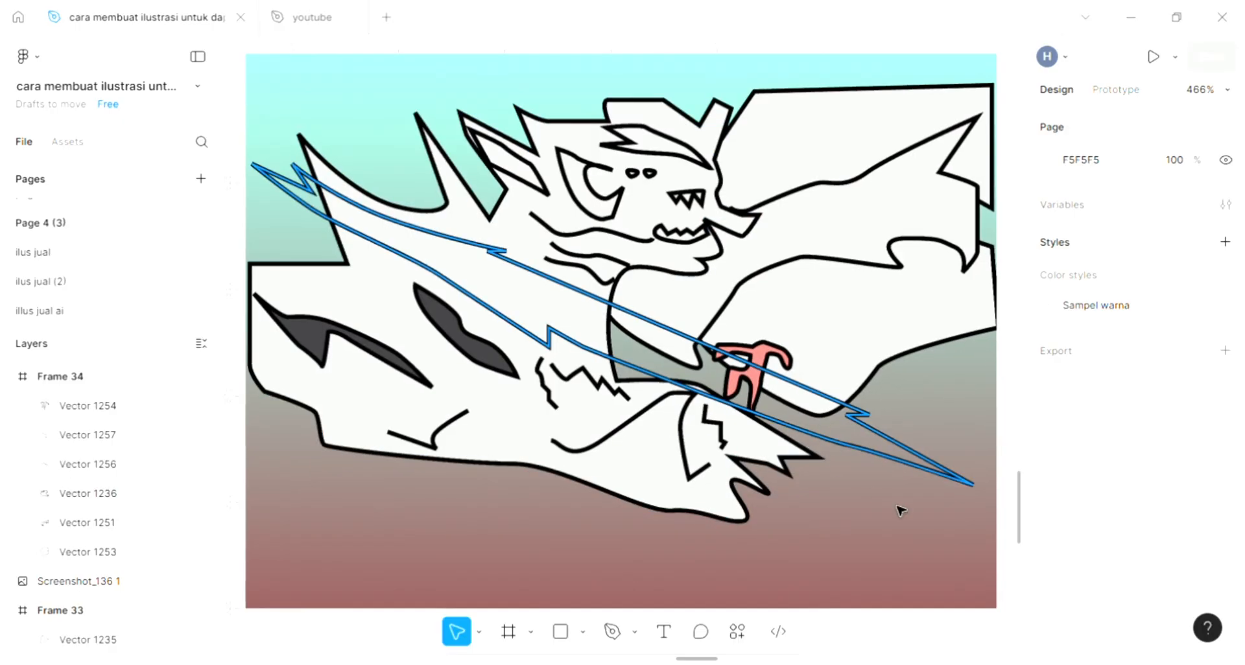
click(905, 527)
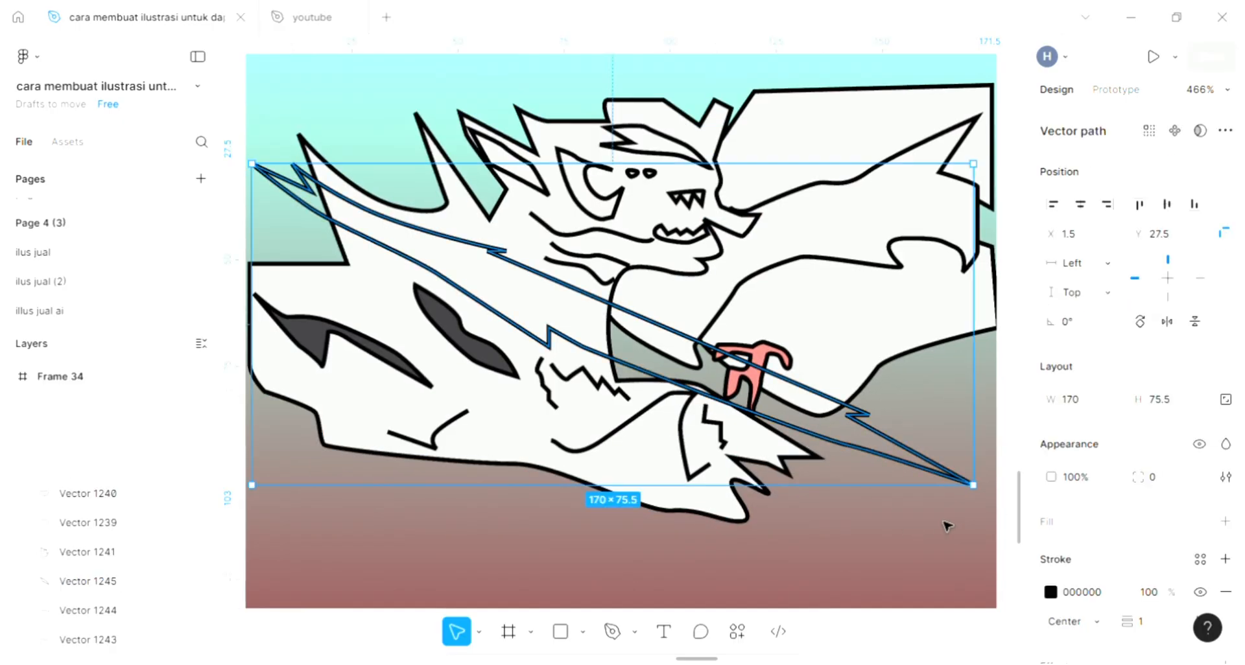
click(1225, 522)
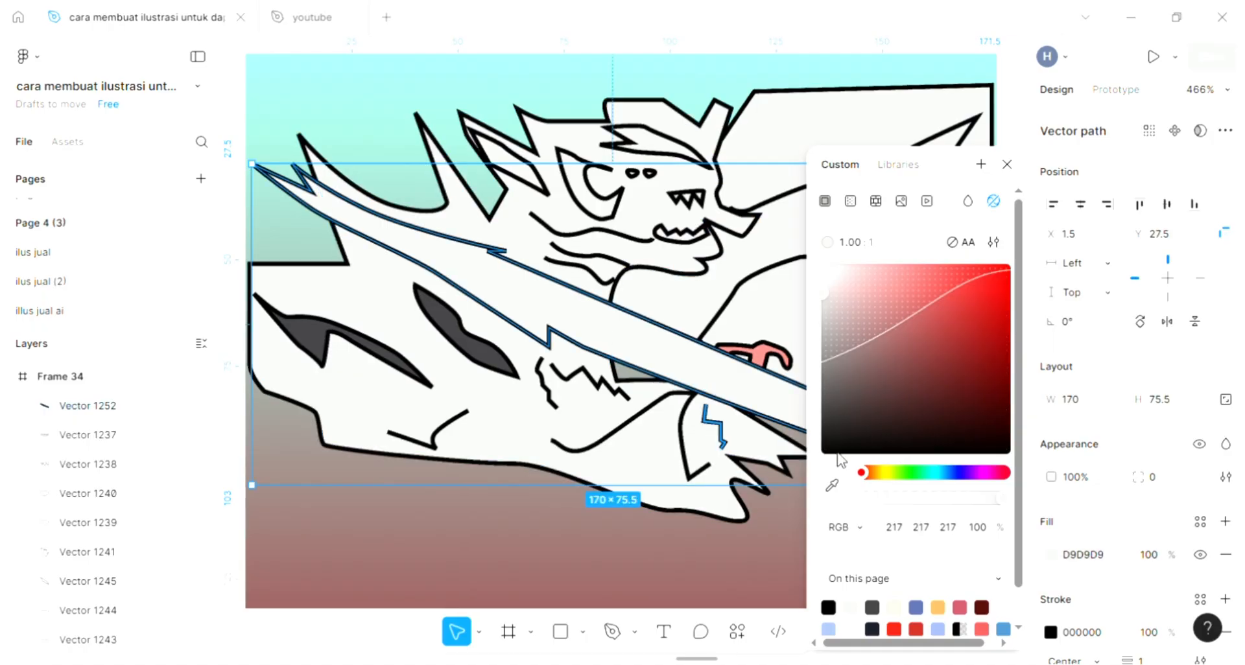
scroll(695, 439, down, 3)
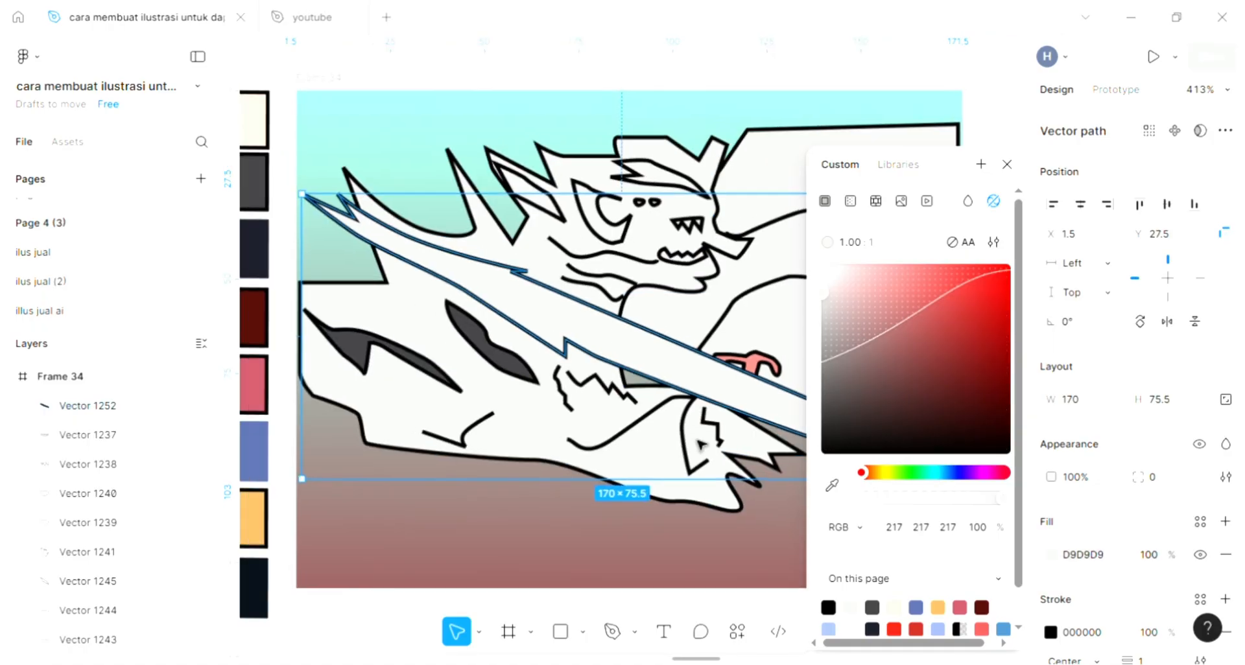
click(832, 488)
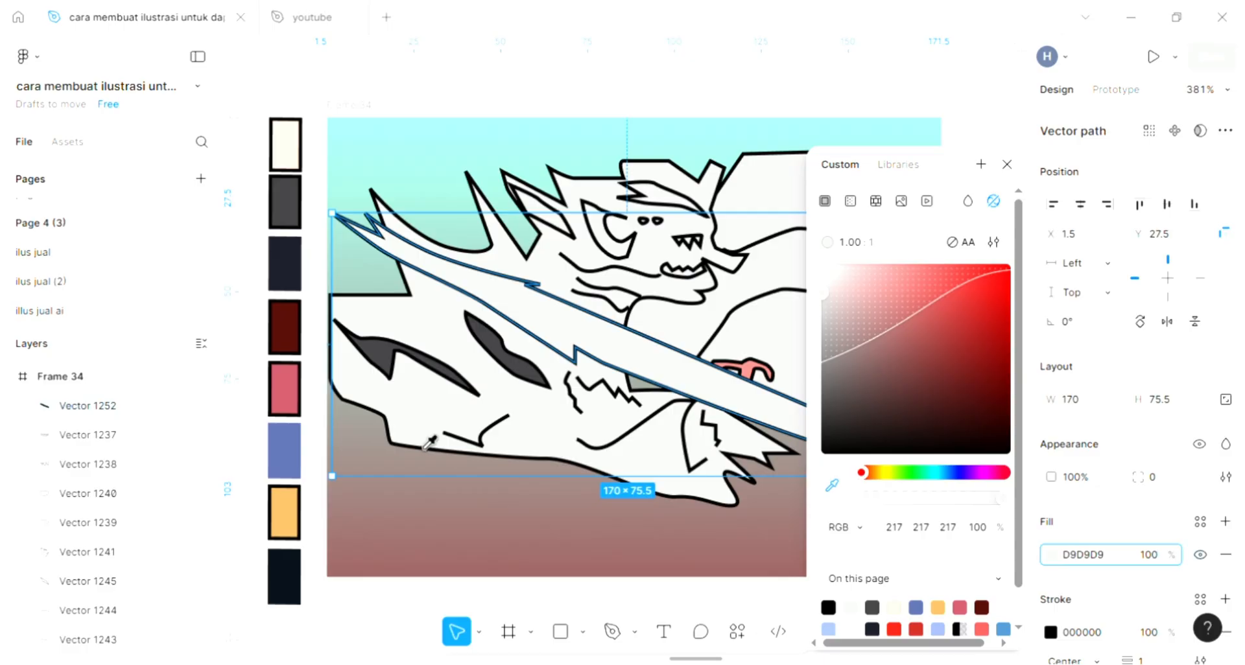
click(293, 436)
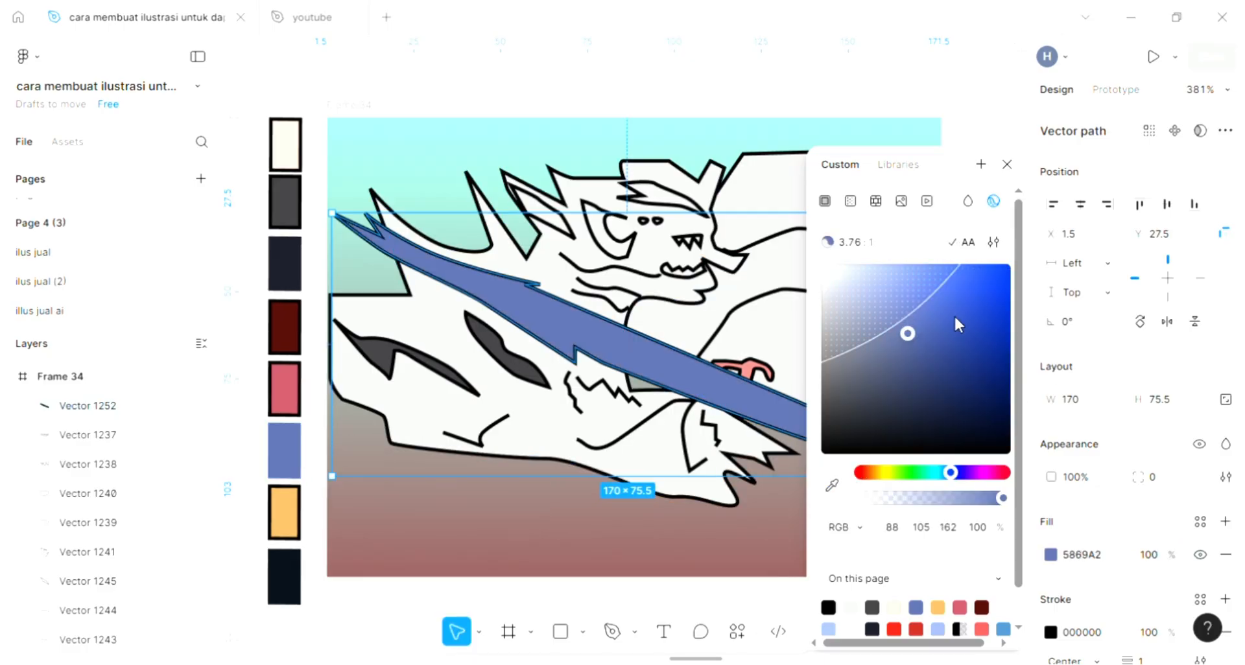
drag(951, 339, 956, 343)
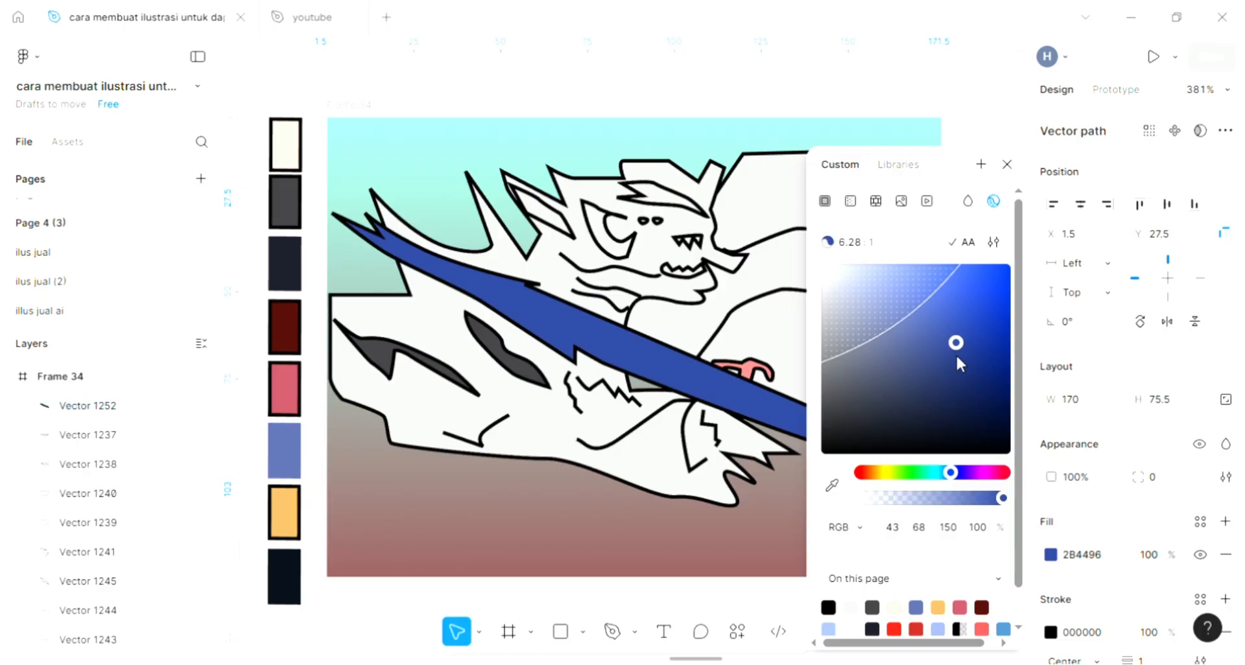
Reorder the blue blade in Frame 34 so it sits behind the pink hand but in front of the body.
click(693, 500)
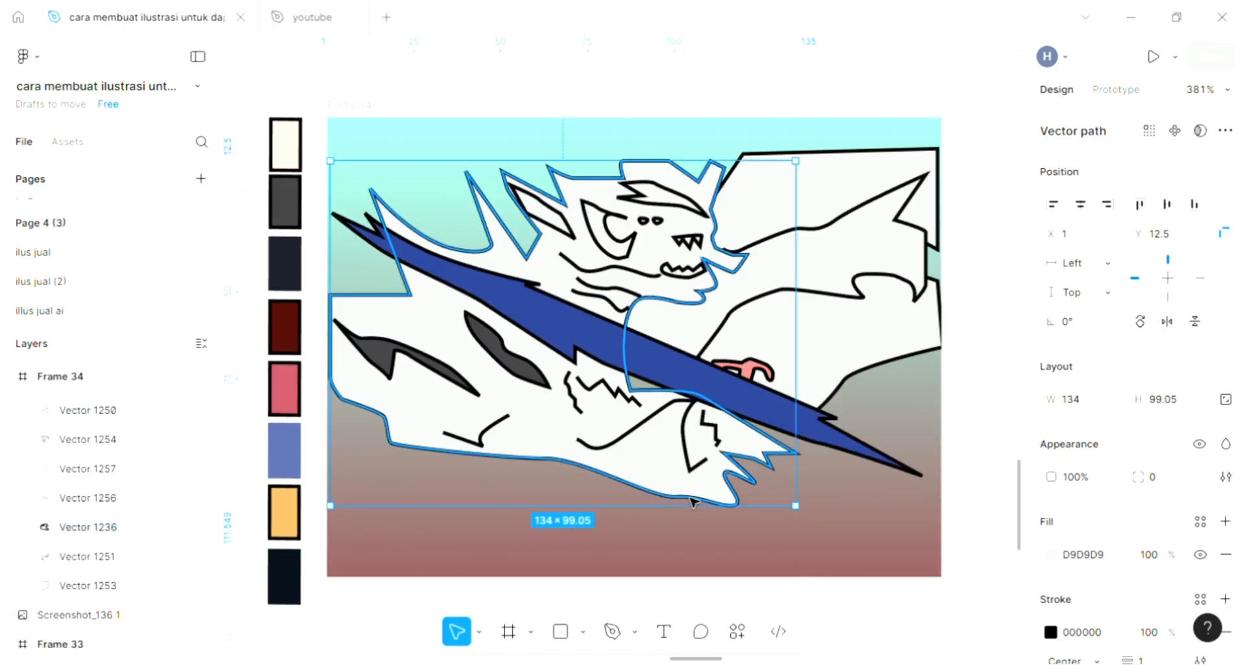
click(876, 459)
scroll(877, 458, up, 2)
scroll(877, 458, left, 1)
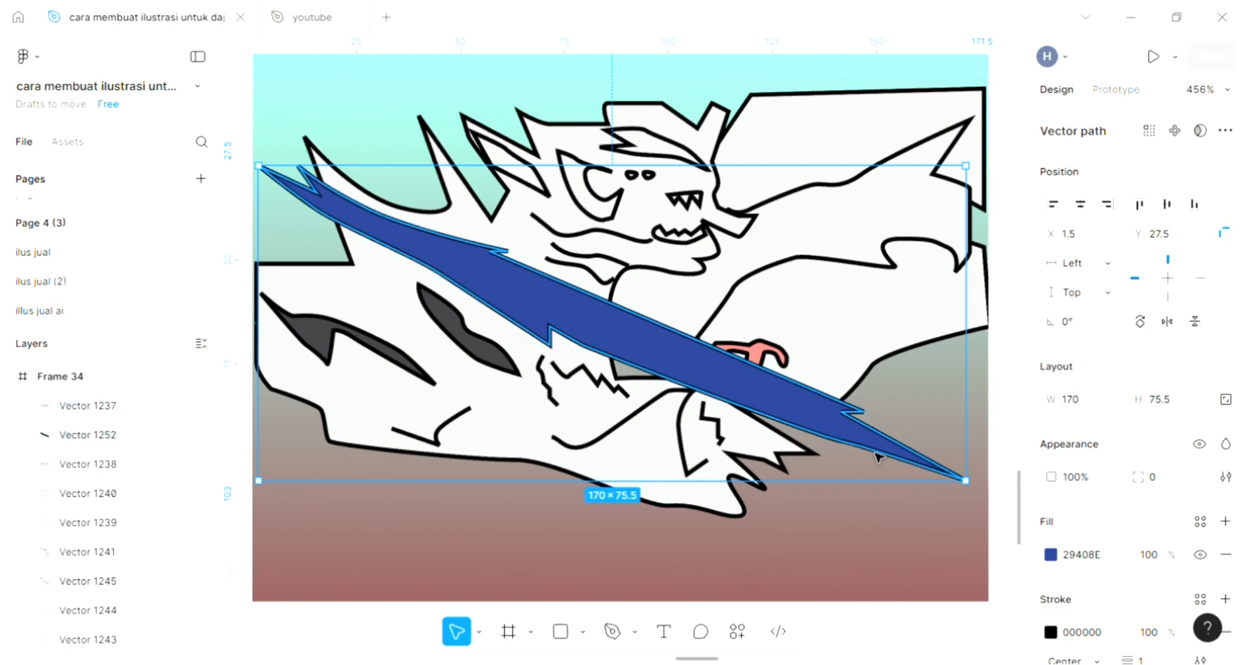
key(ctrl+bracketleft)
key(ctrl+bracketleft)
key(ctrl+bracketleft)
key(ctrl+bracketleft)
key(ctrl+bracketleft)
key(ctrl+bracketleft)
key(ctrl+bracketleft)
key(ctrl+bracketleft)
key(ctrl+bracketleft)
key(ctrl+bracketleft)
key(ctrl+bracketleft)
key(ctrl+bracketleft)
key(ctrl+bracketleft)
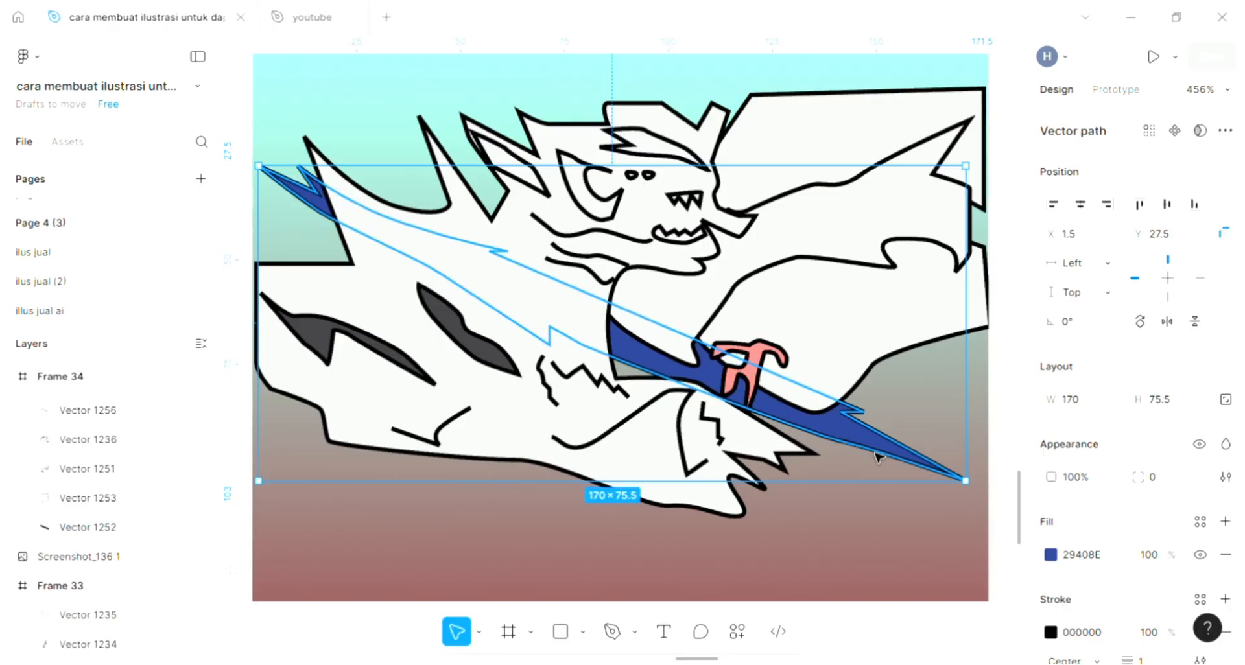
key(ctrl+bracketright)
key(ctrl+bracketright)
key(ctrl+bracketright)
key(ctrl+bracketright)
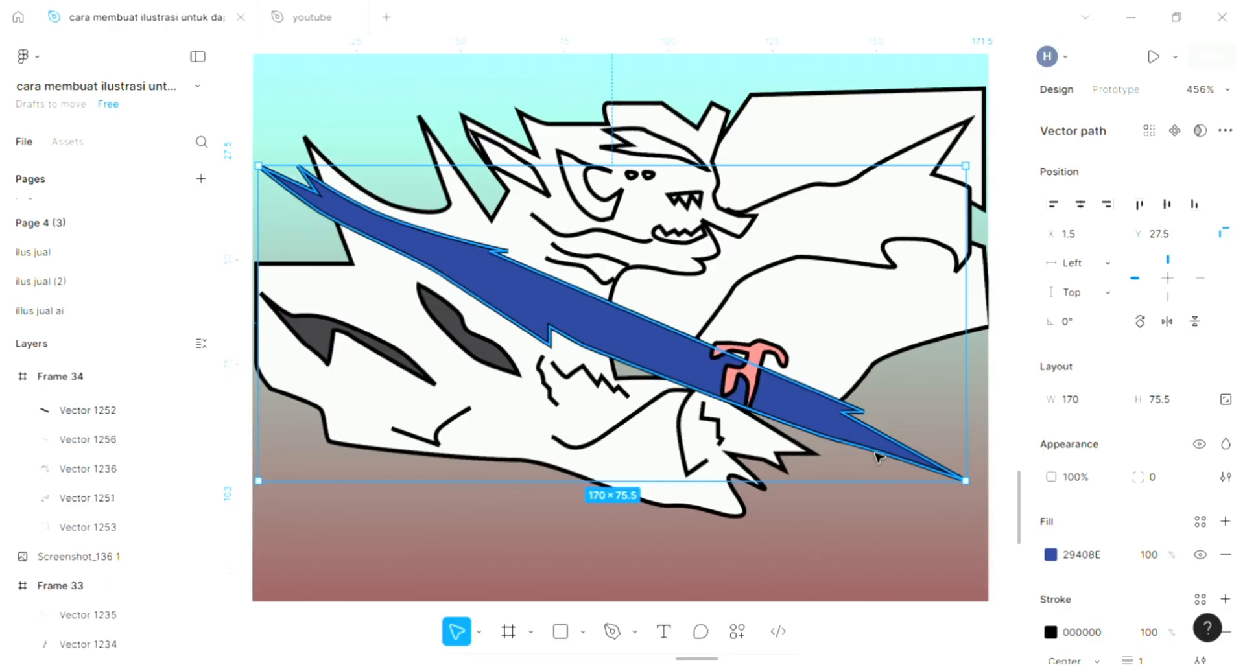
click(807, 566)
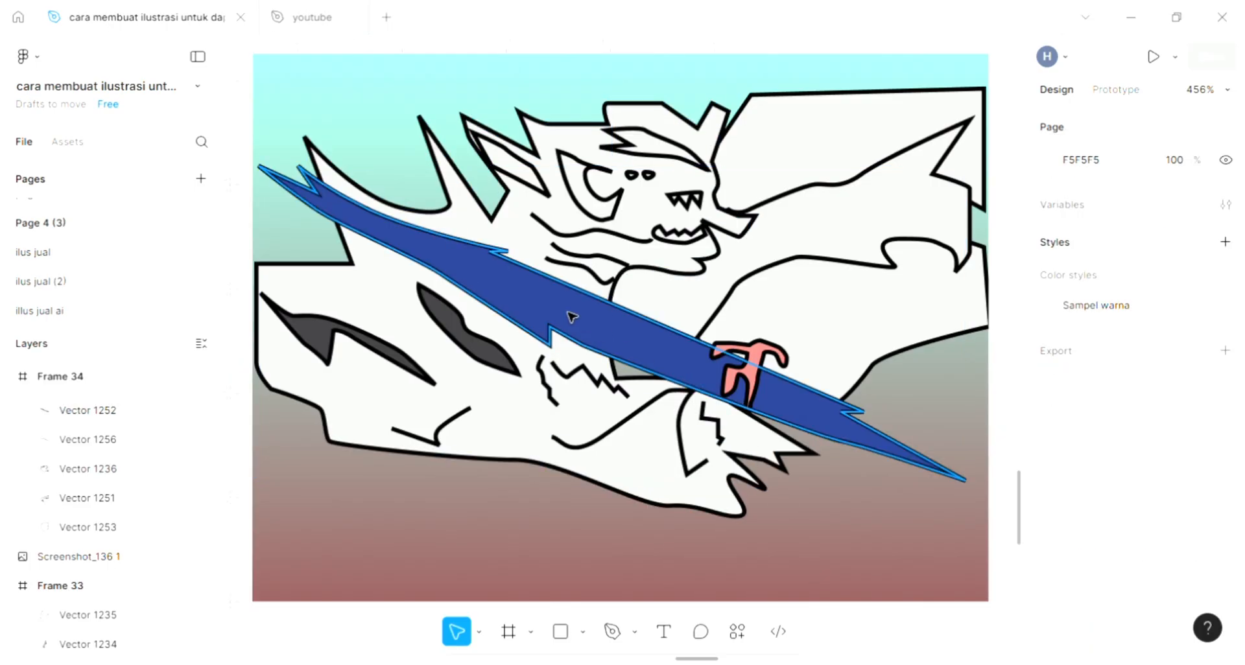
Try to add a D9D9D9 fill to the upper teeth, lower mouth and both eye shapes together.
scroll(571, 317, left, 1)
scroll(678, 218, up, 2)
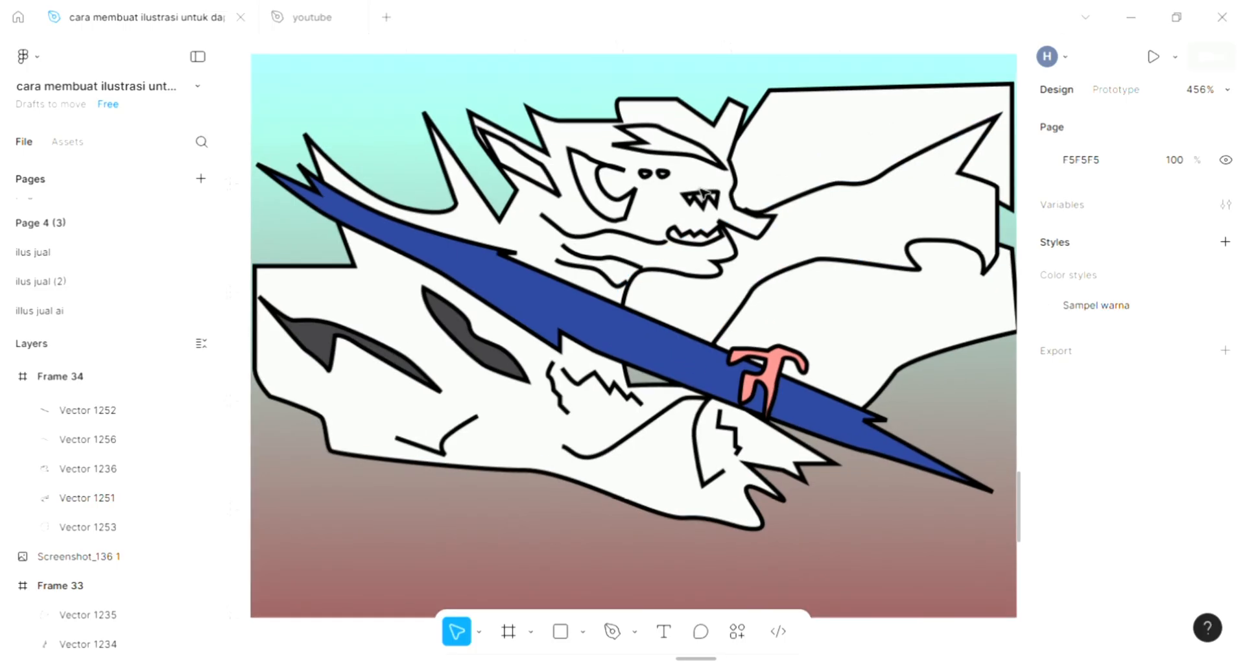
scroll(702, 287, up, 1)
scroll(567, 229, left, 1)
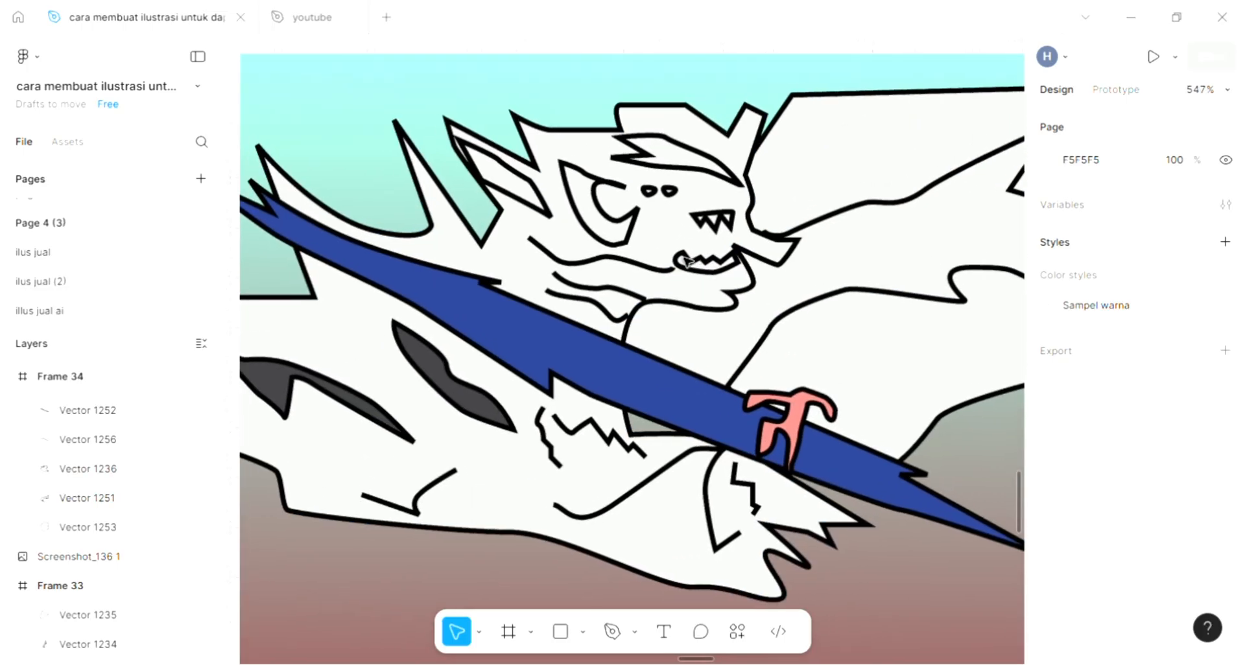
scroll(602, 407, down, 1)
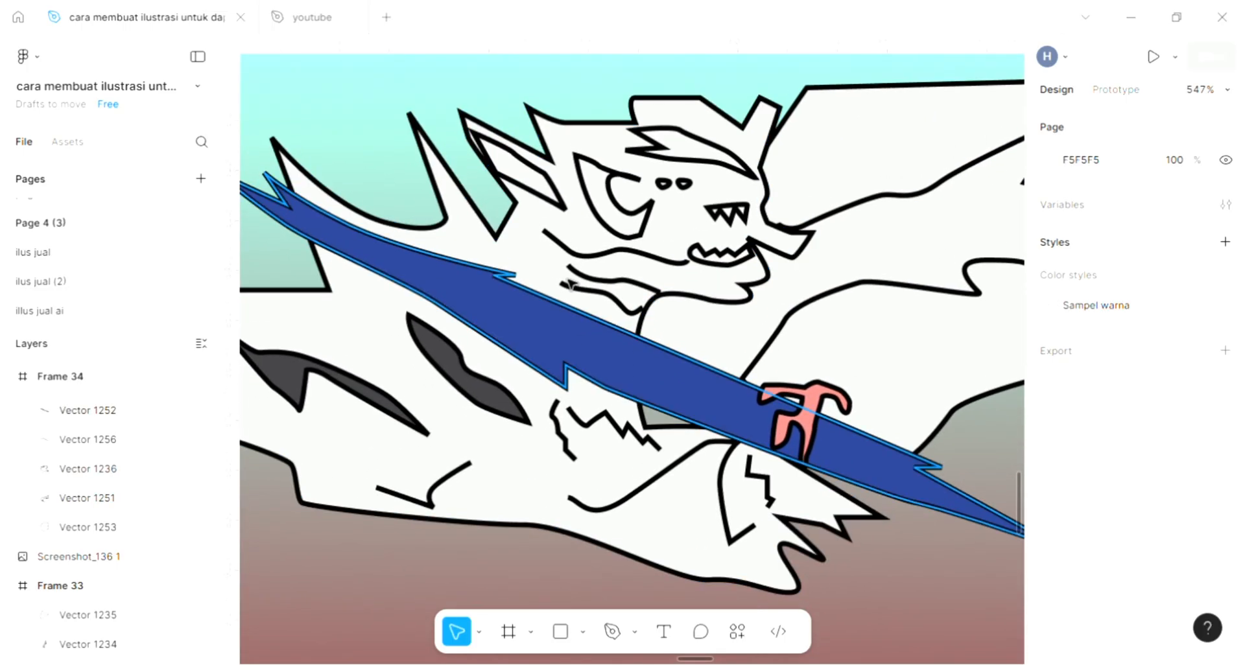
click(557, 219)
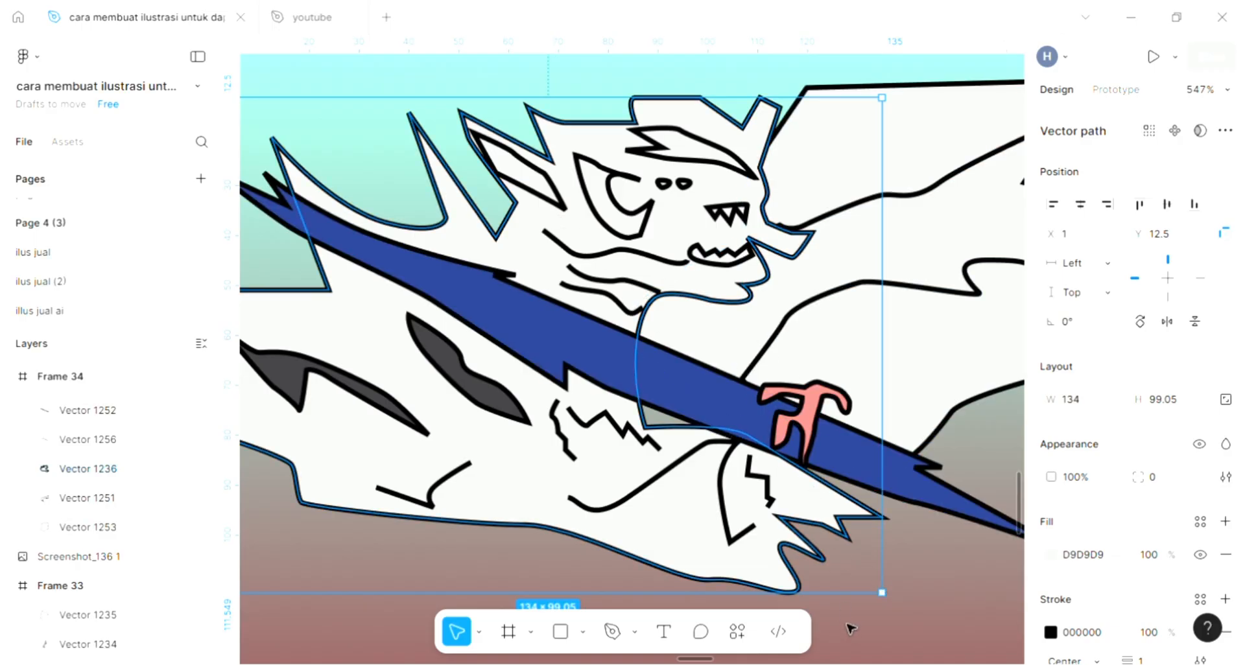
click(739, 251)
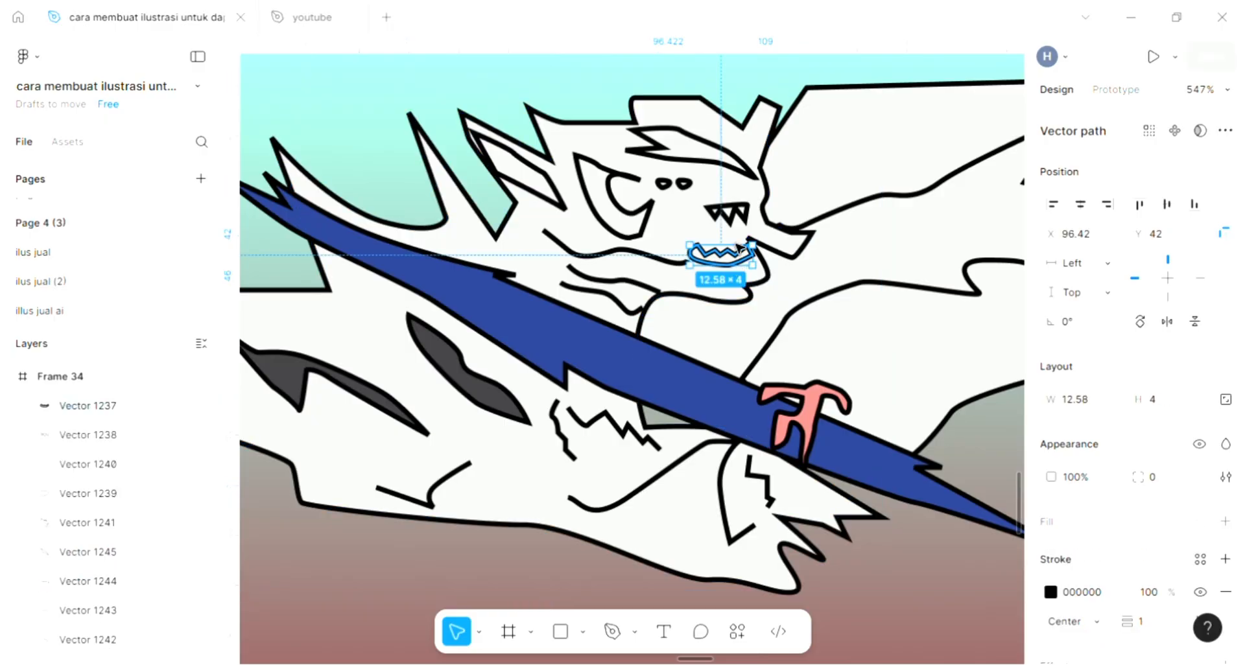
shift+click(737, 223)
scroll(733, 224, up, 5)
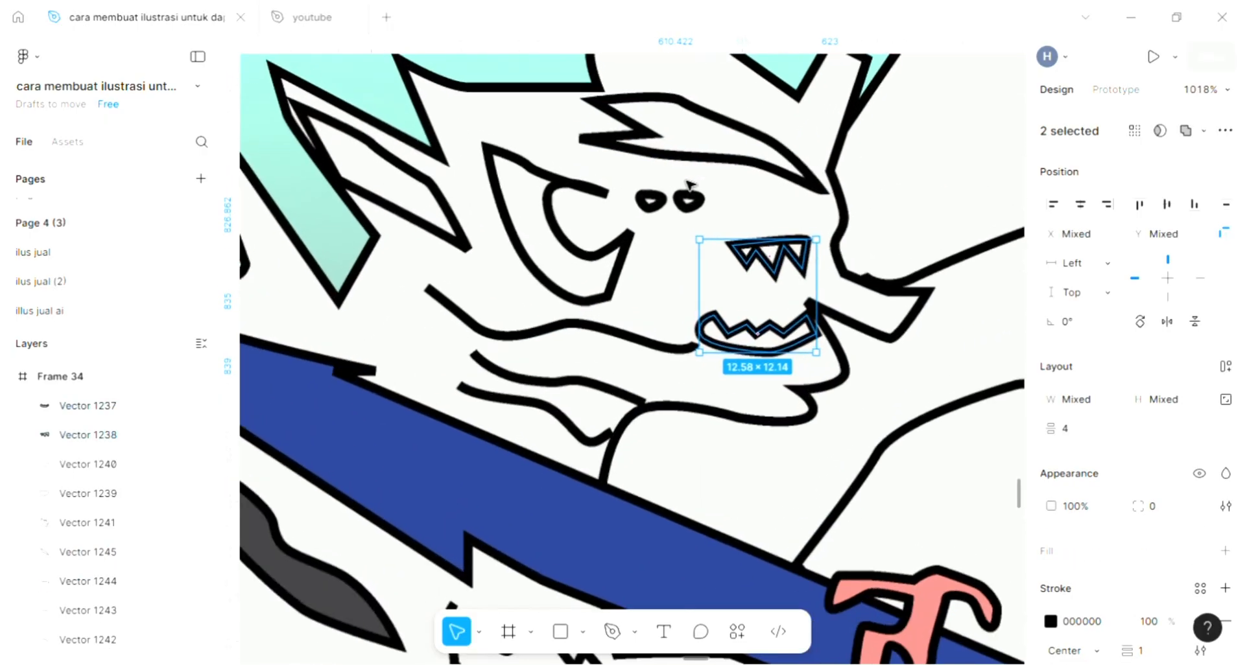
shift+click(679, 207)
shift+click(651, 201)
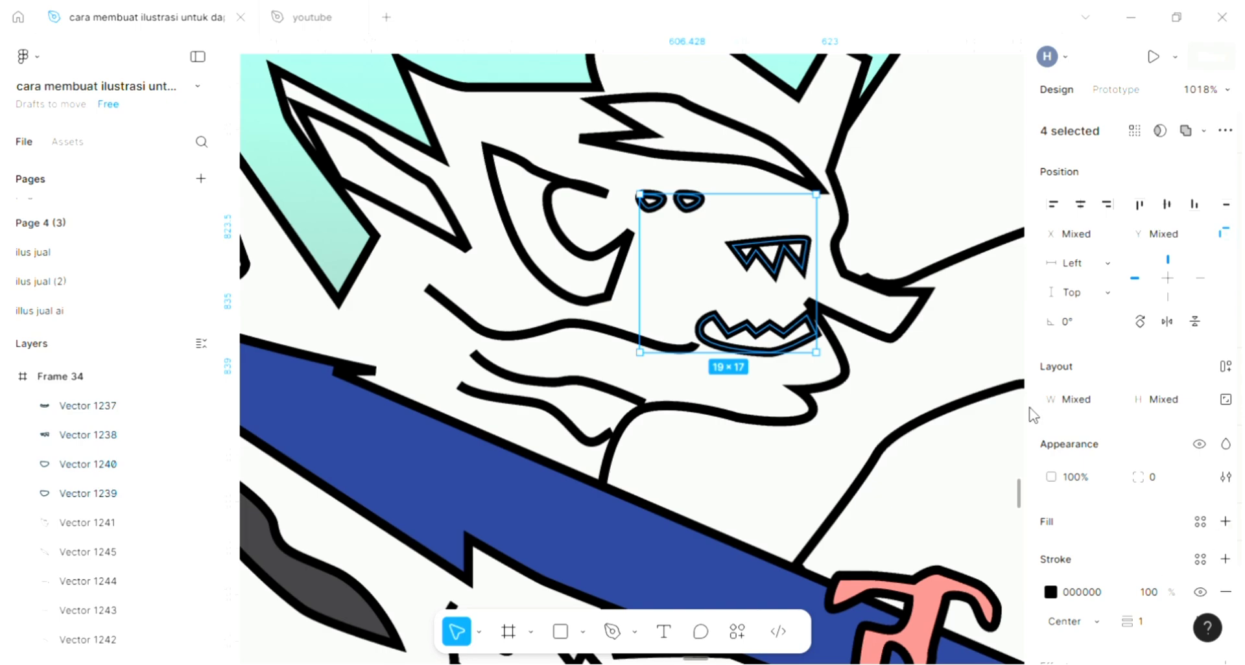
click(1225, 521)
click(1050, 554)
scroll(750, 359, down, 2)
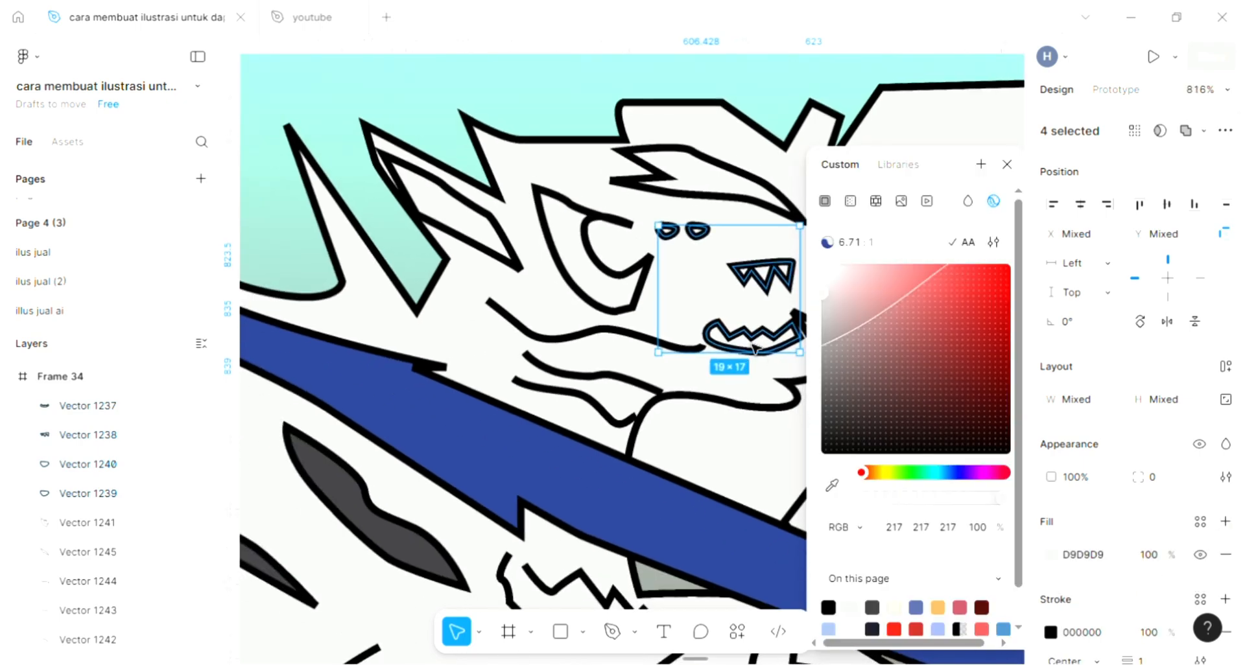
key(ctrl+z)
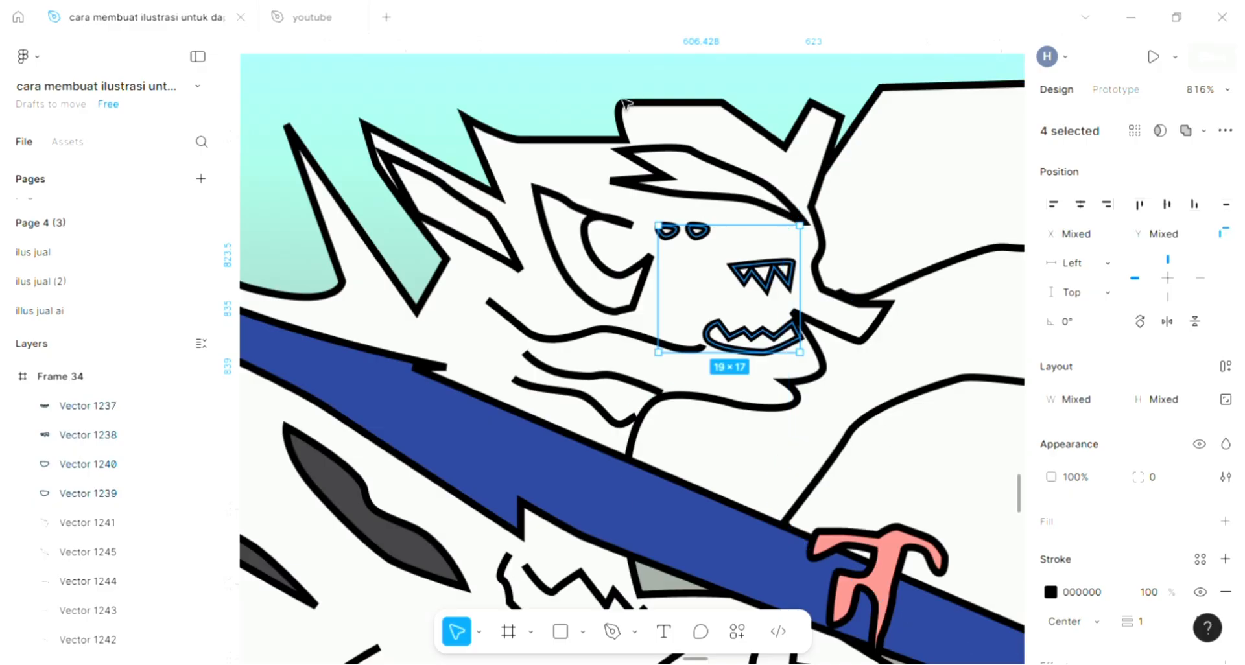
key(Escape)
Start tracing the character's head with the Pen tool, from the horn tip along the top of the hair to the rear spike.
click(613, 632)
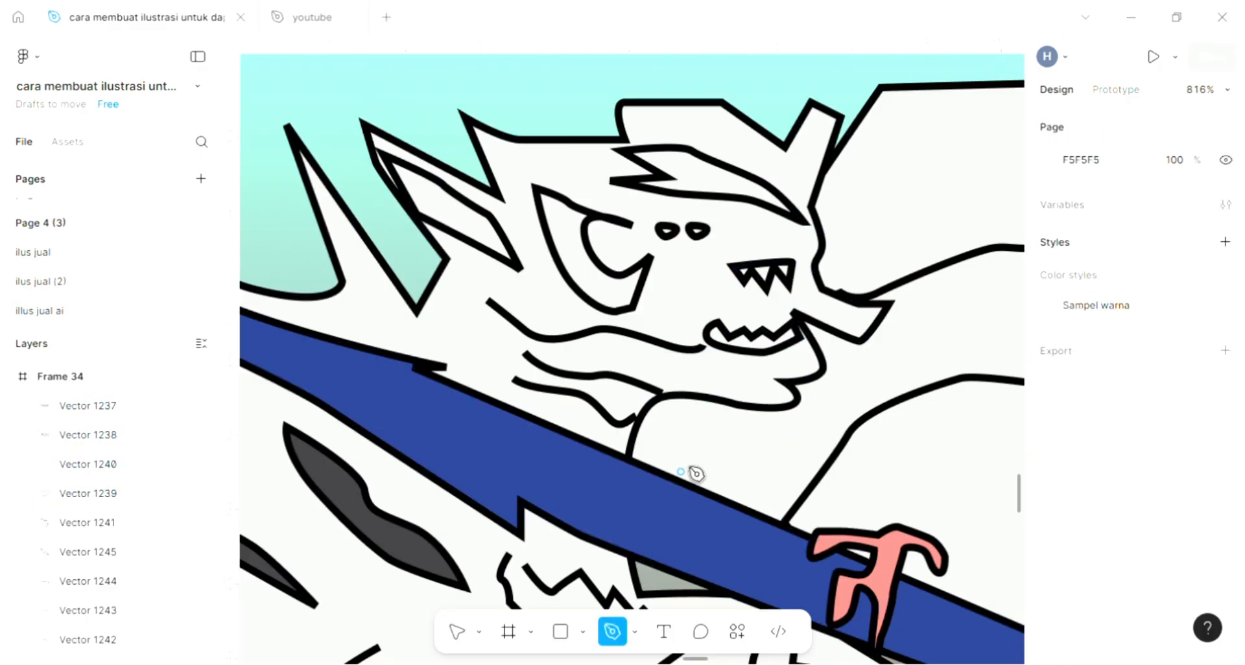
scroll(798, 189, up, 3)
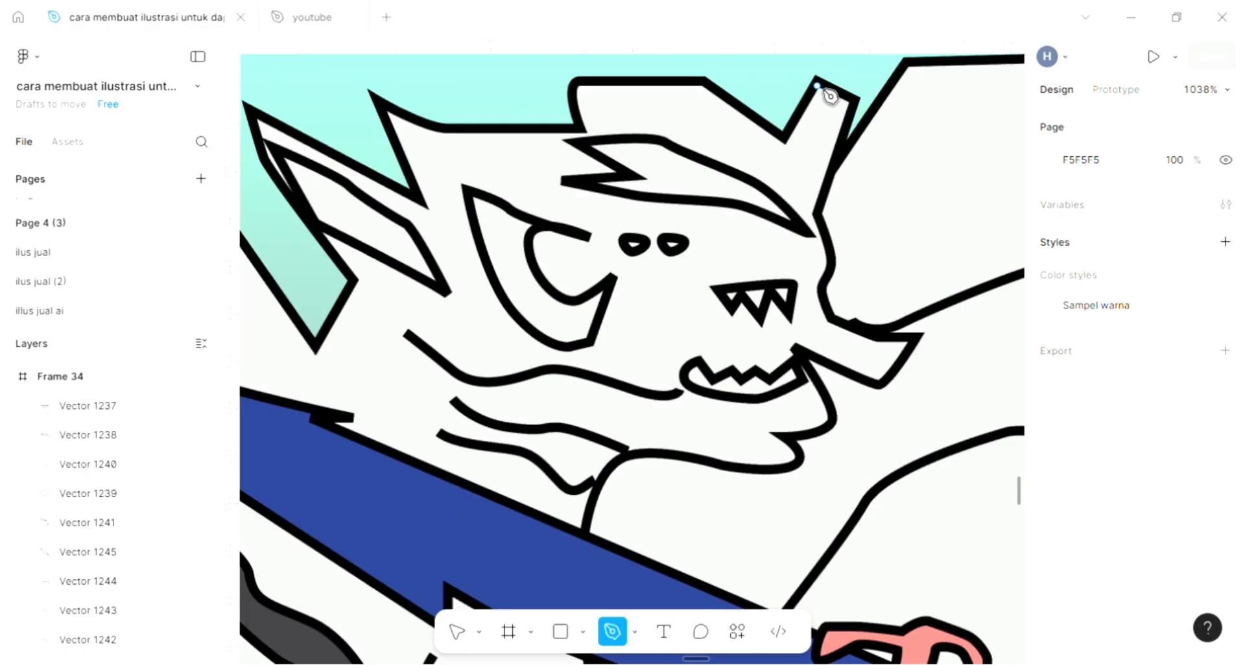
click(785, 142)
click(699, 85)
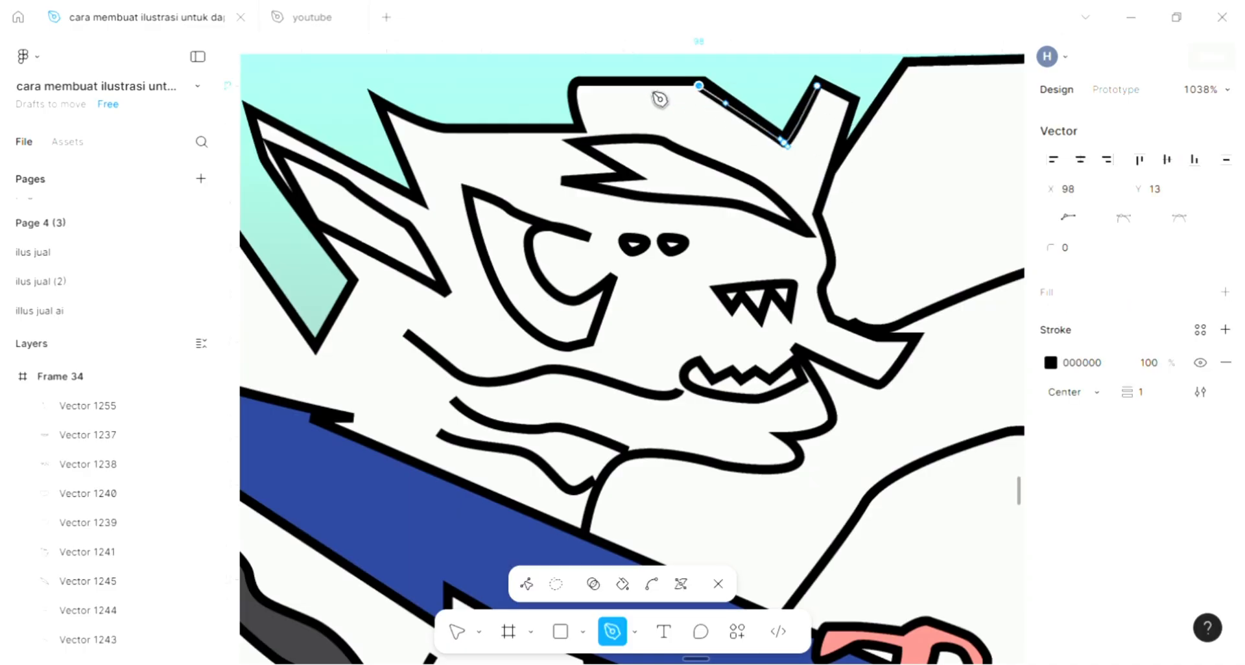
click(580, 85)
drag(581, 123, 568, 133)
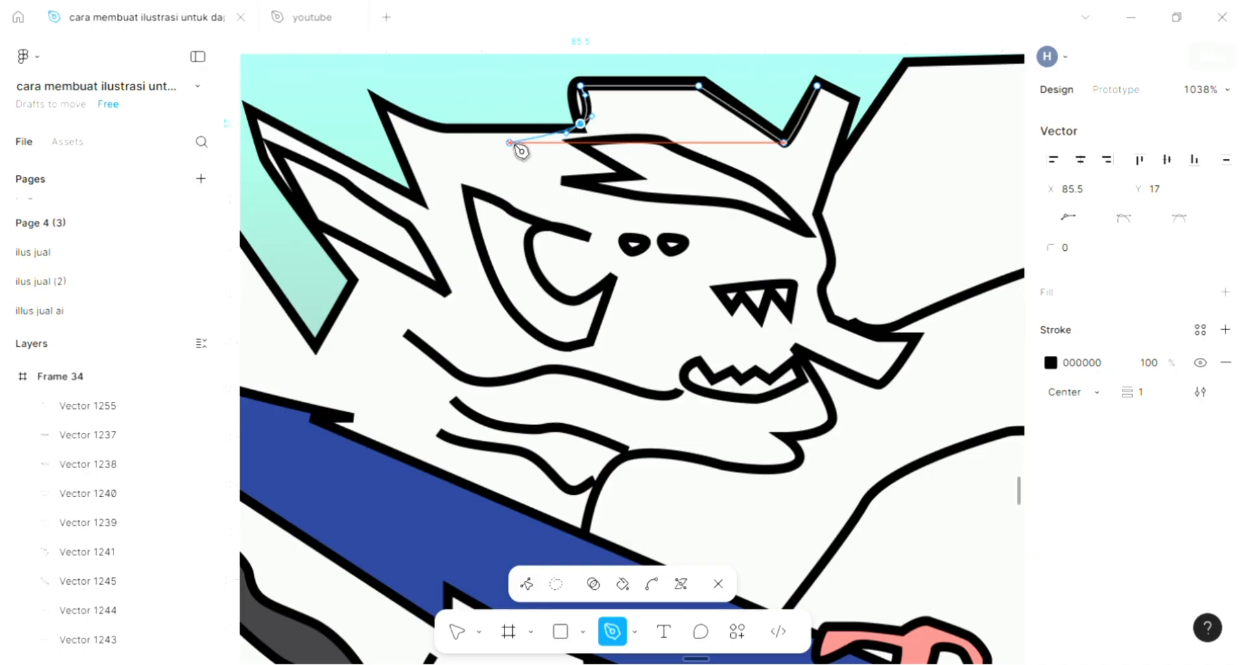
click(485, 133)
click(443, 133)
click(391, 109)
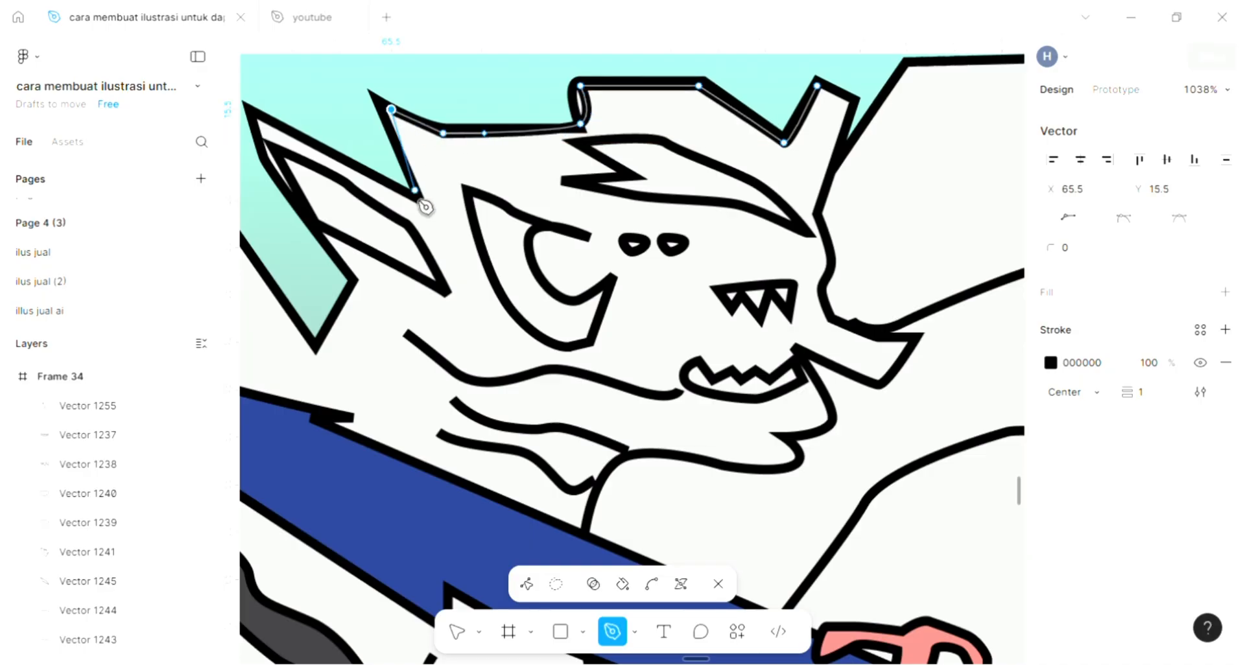
Continue the head path down the rear spike, around the inner edge of the ear and onto the lower cheek.
click(415, 200)
click(395, 200)
click(428, 229)
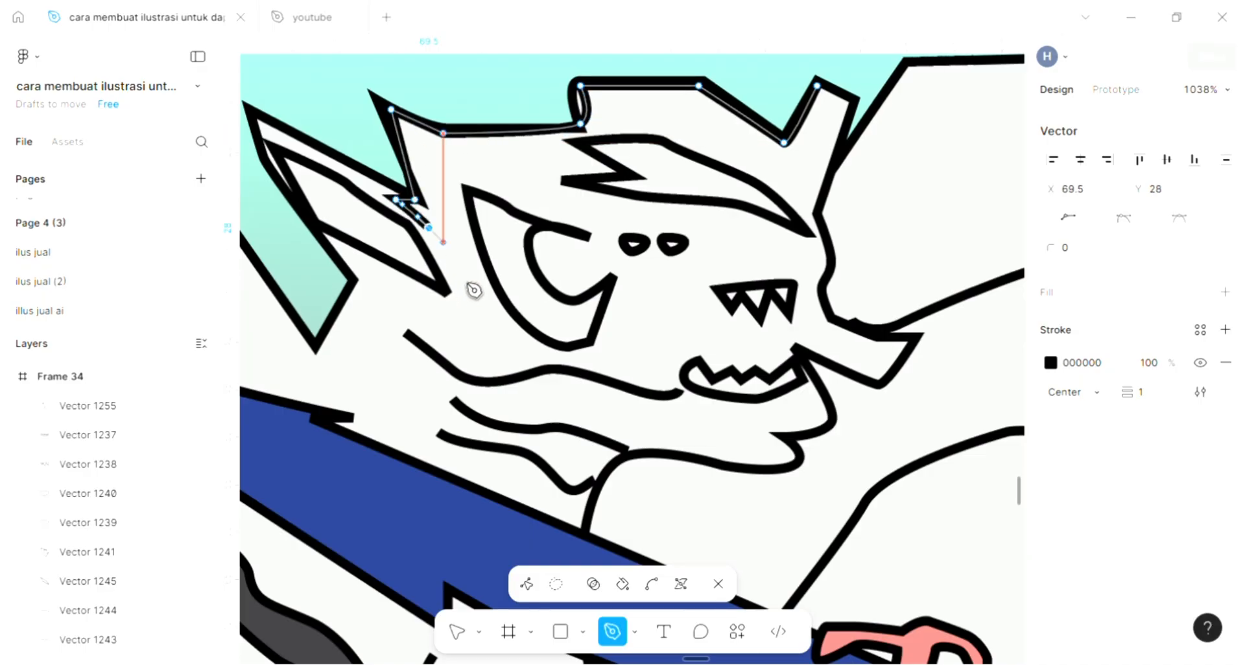
mouse_move(443, 295)
mouse_down()
mouse_move(478, 311)
mouse_move(457, 298)
mouse_up()
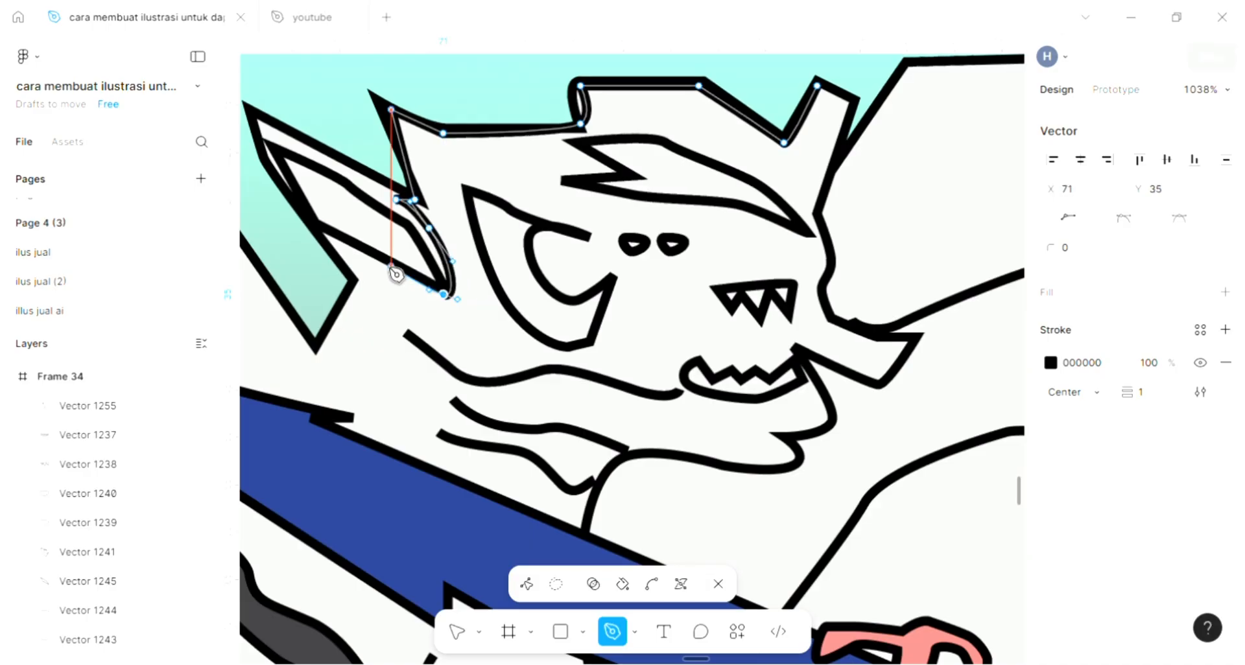
click(349, 257)
click(472, 333)
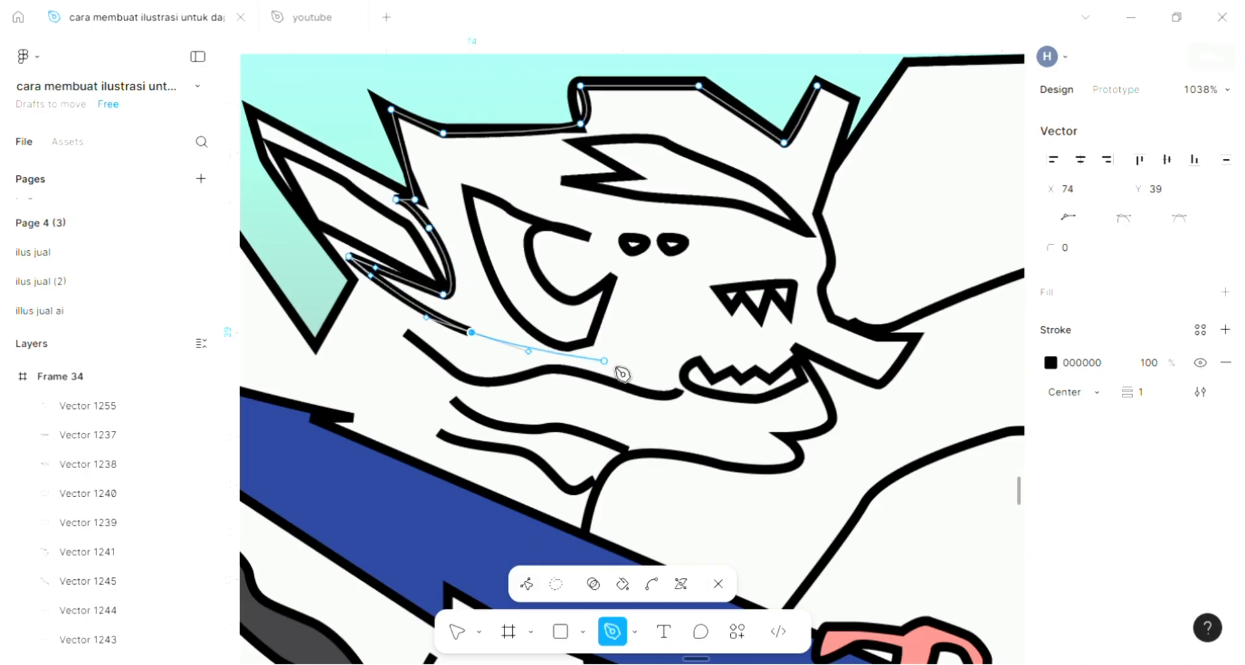
drag(722, 394, 812, 394)
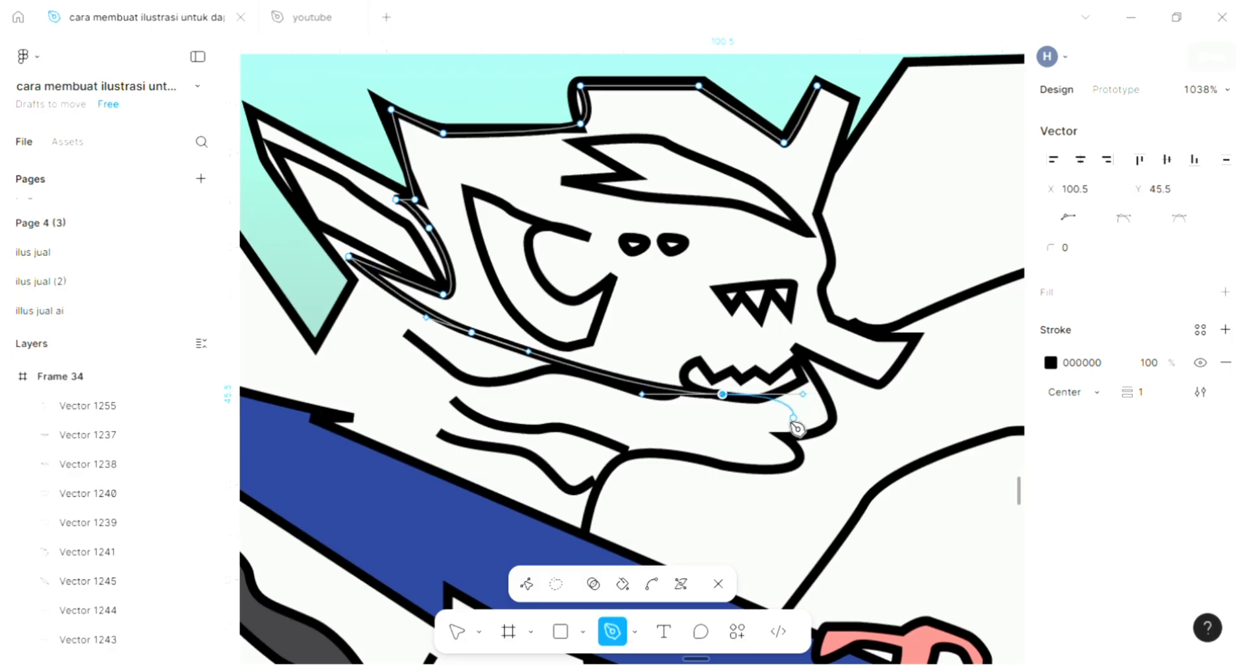
key(ctrl)
key(ctrl+z)
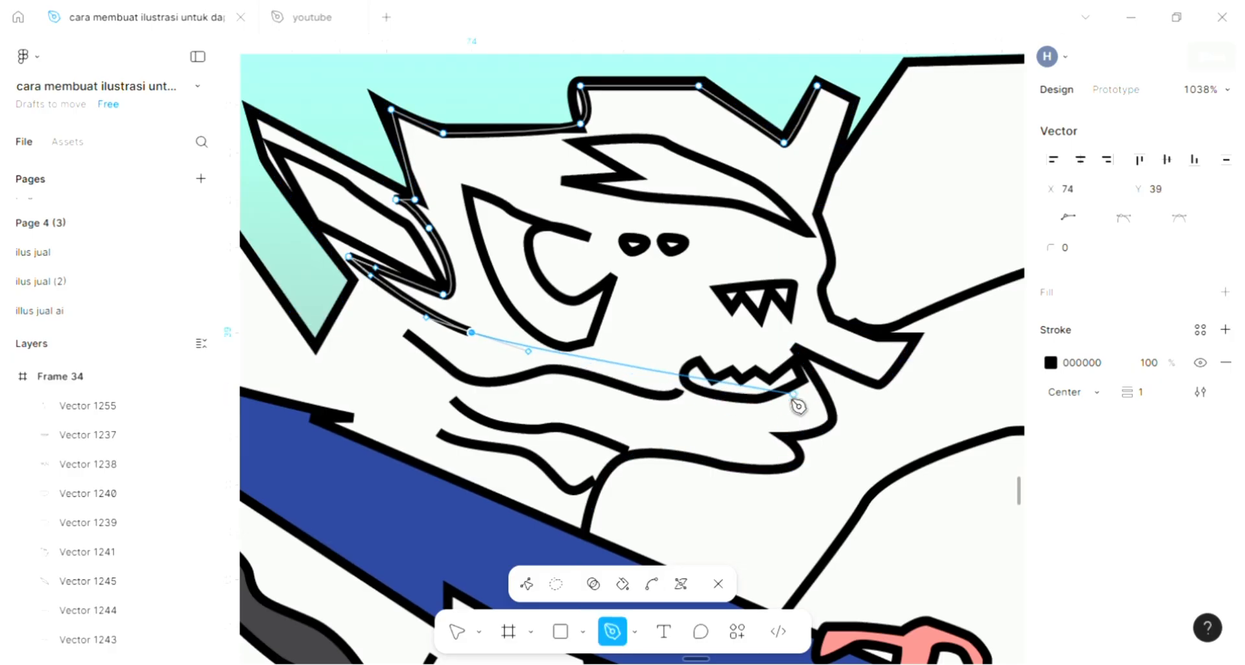
Curve the head path under the mouth, around the snout and up the forehead, and close it at the horn tip.
drag(755, 399, 800, 401)
click(803, 361)
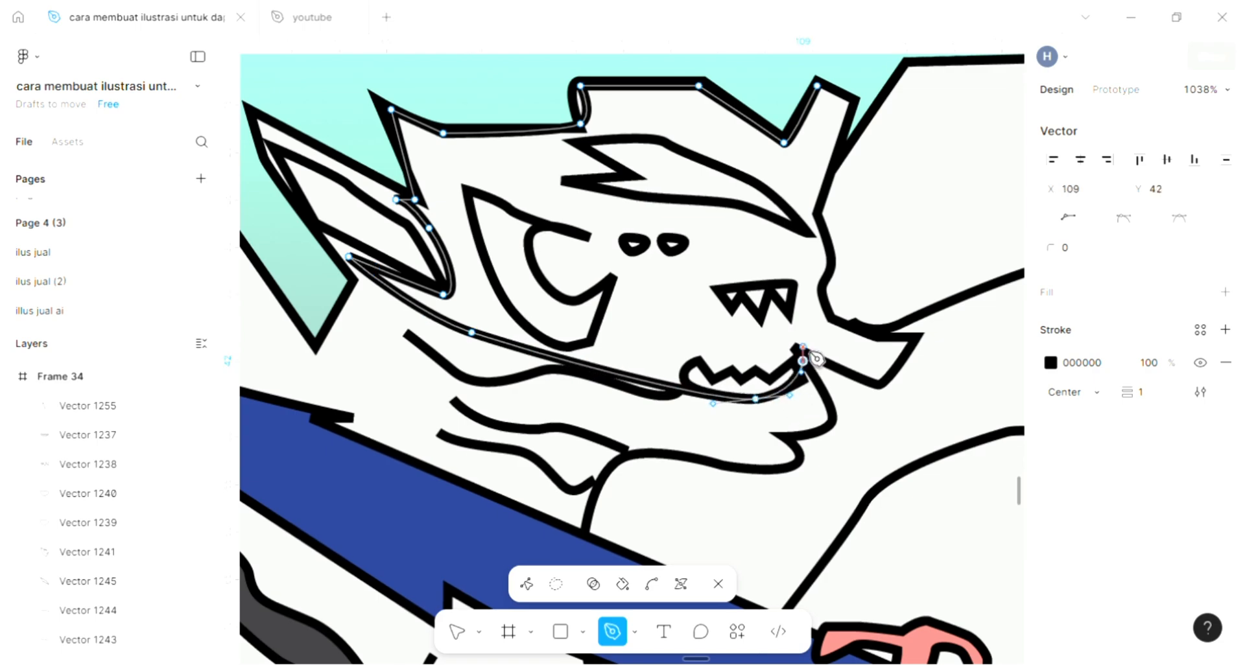
drag(803, 347, 815, 347)
click(850, 360)
drag(807, 290, 812, 271)
drag(808, 200, 807, 182)
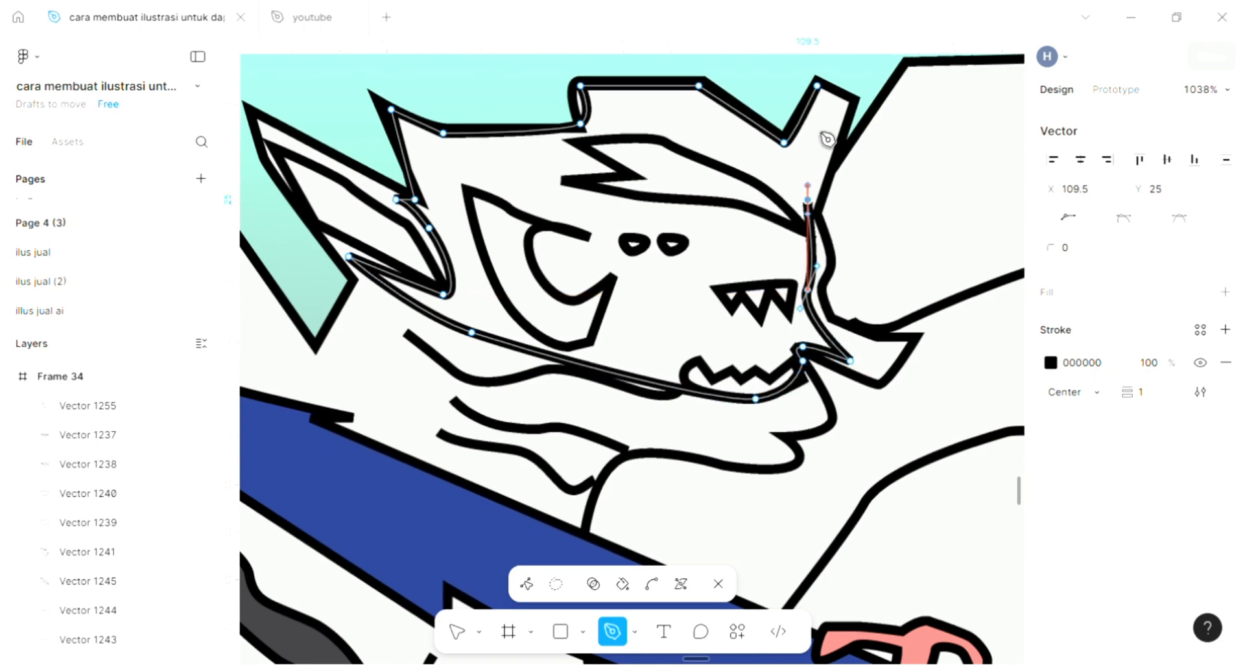
click(841, 109)
click(824, 87)
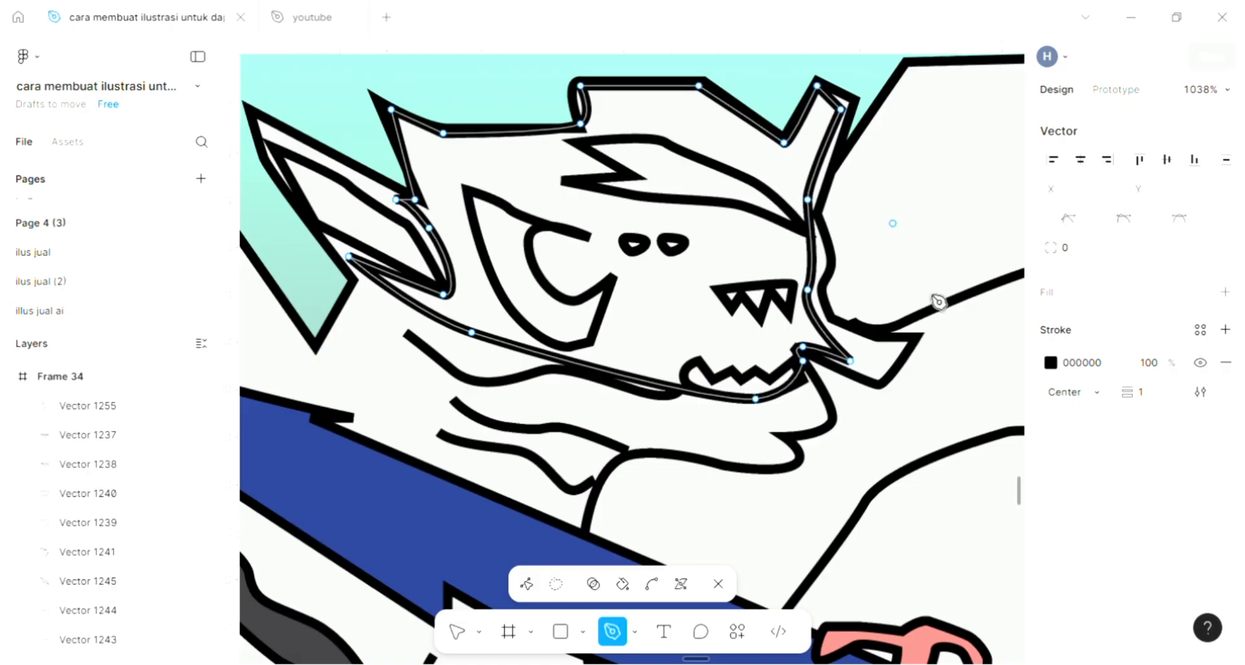
Fill the traced head shape with dark grey 3E3D41 sampled from the dark patch on the body, and finish editing the path.
click(1224, 293)
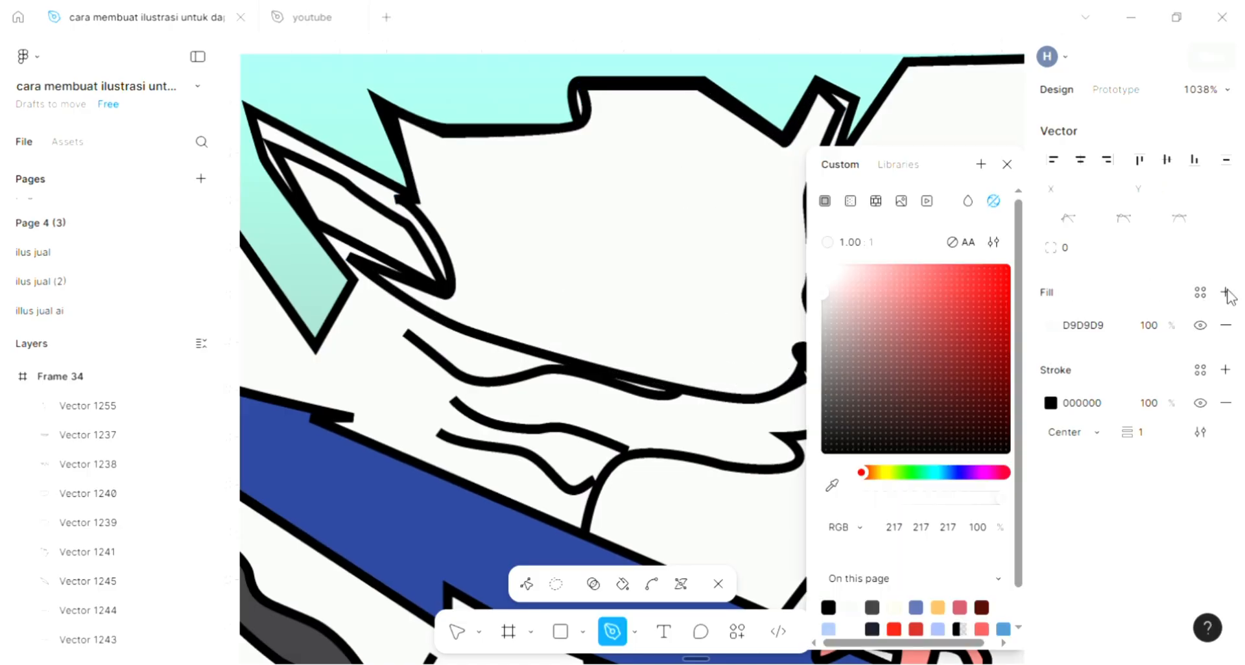
scroll(527, 481, down, 3)
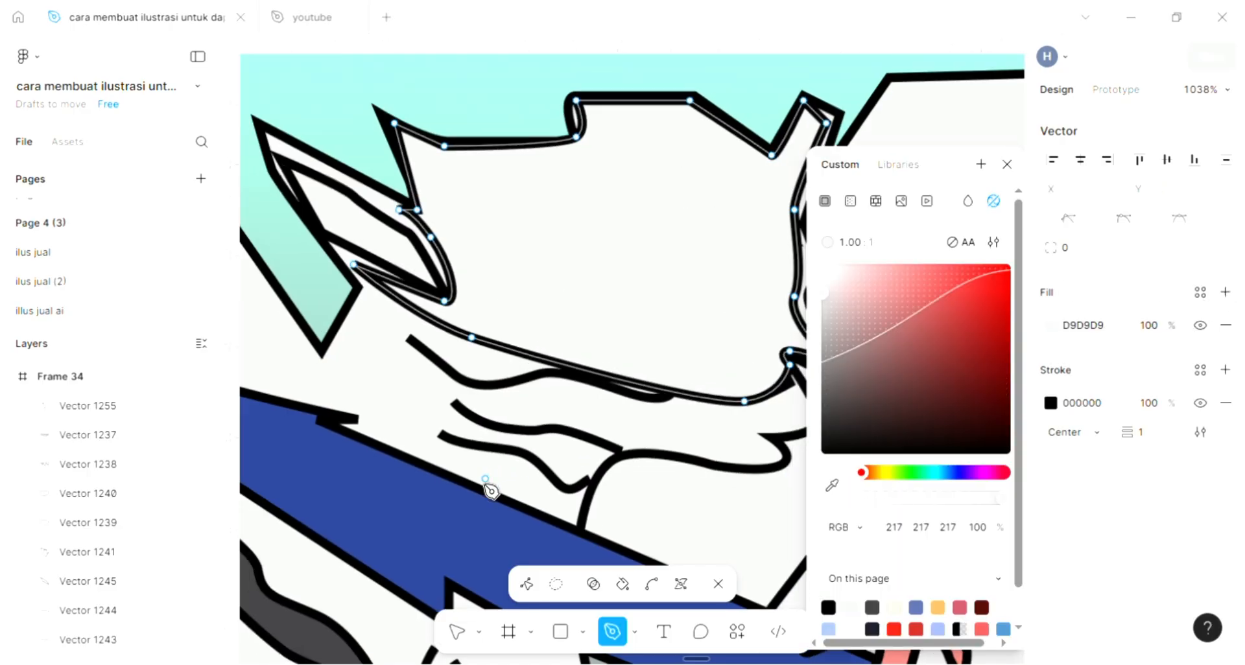
click(843, 490)
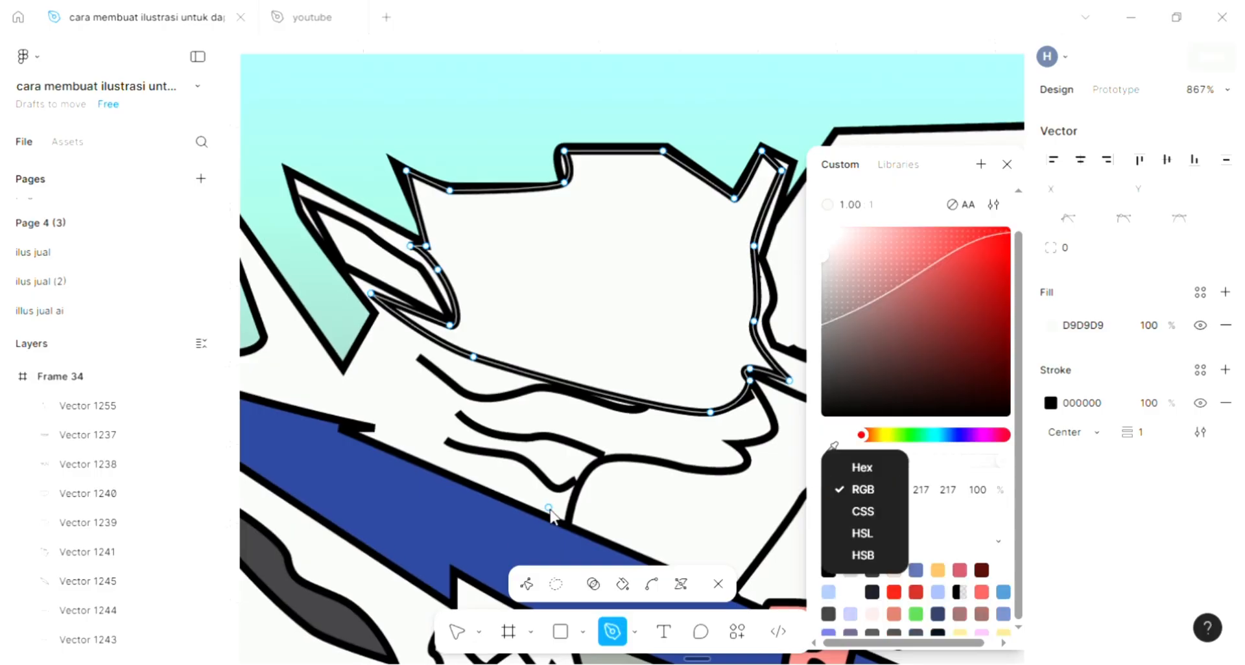
scroll(546, 506, down, 2)
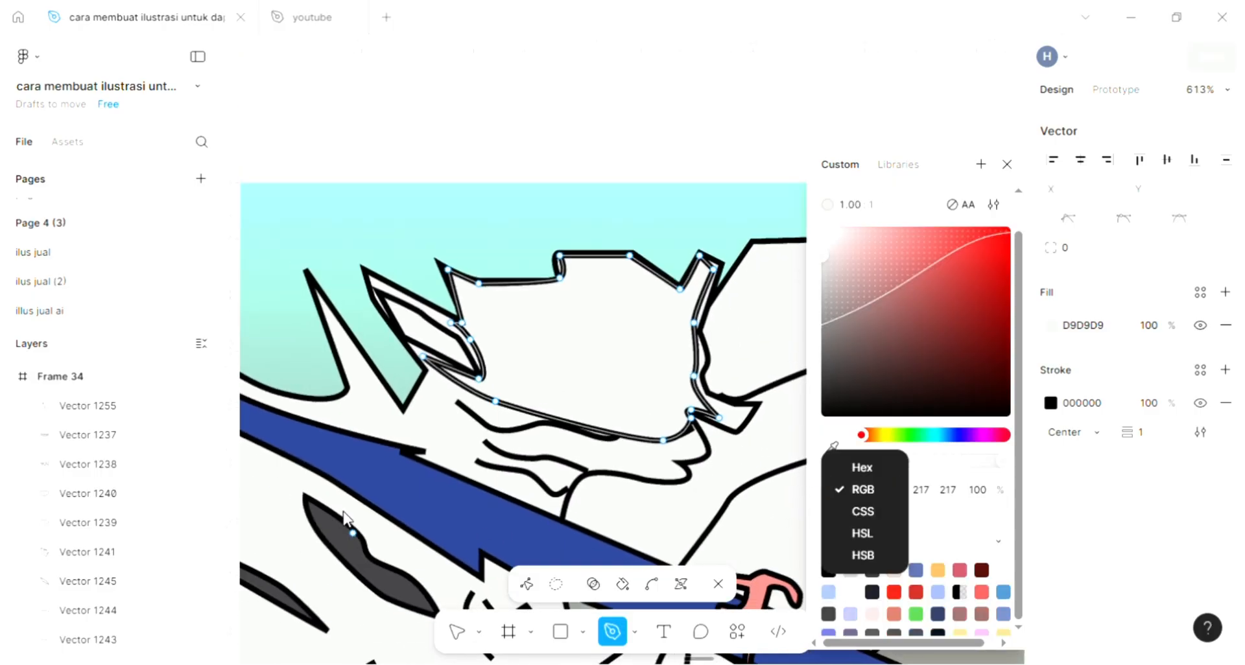
scroll(344, 519, left, 2)
click(835, 448)
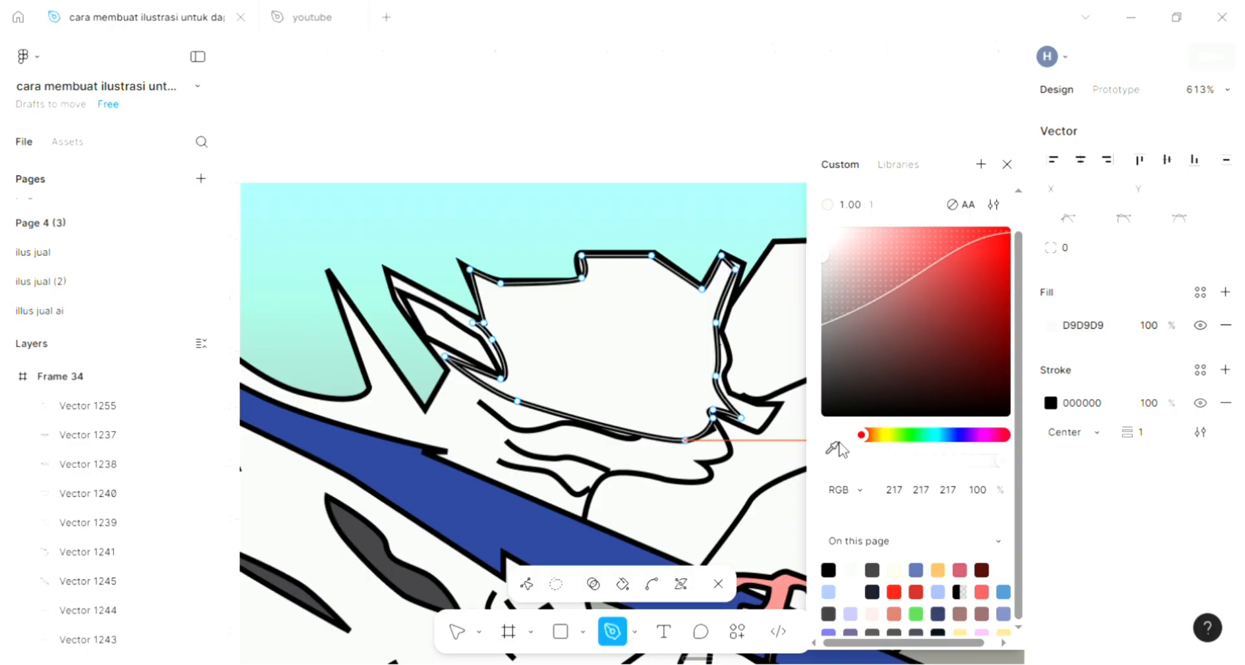
key(Escape)
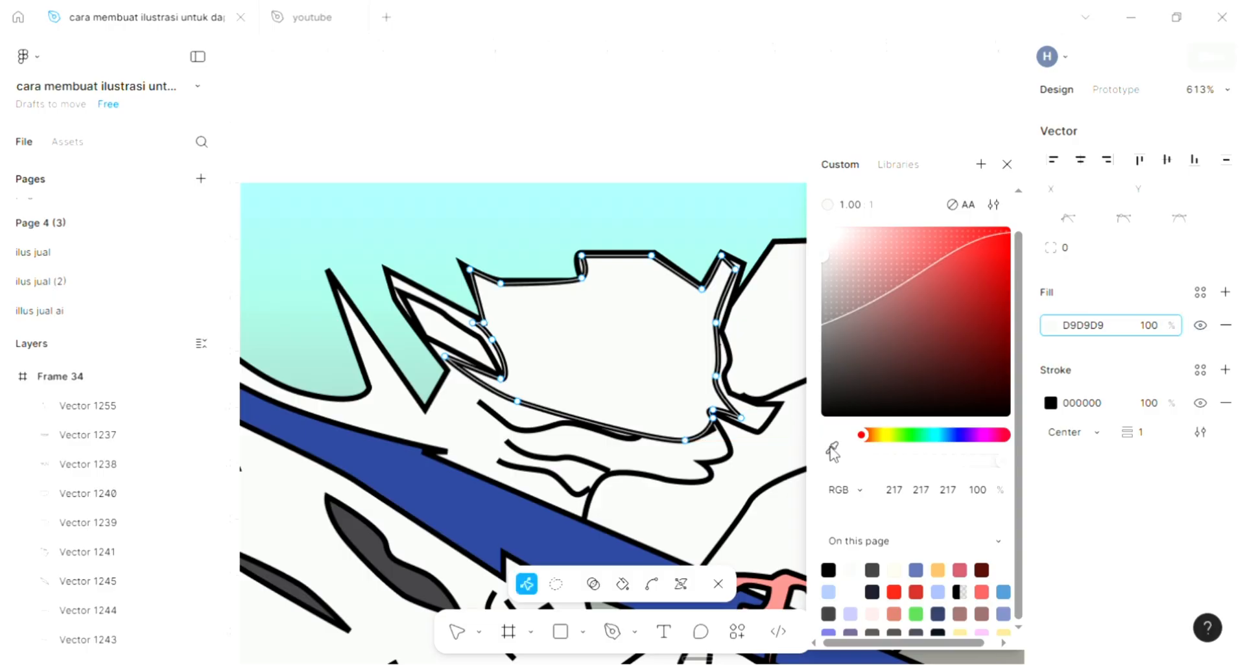
click(833, 449)
click(379, 543)
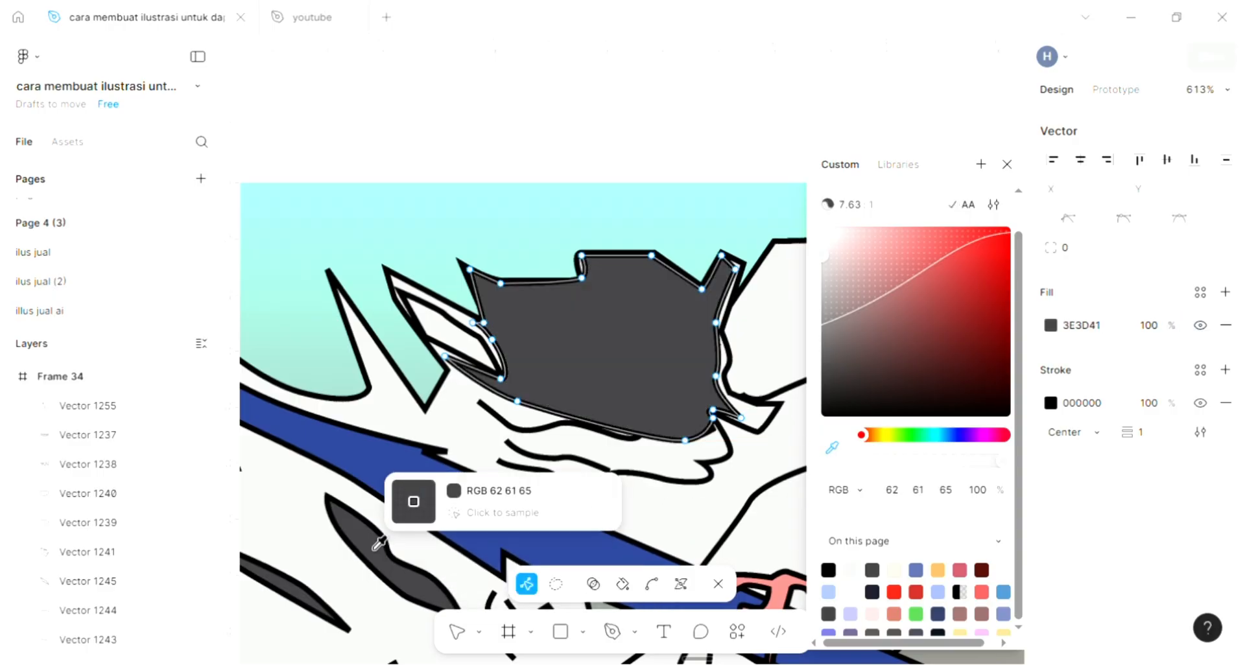
click(379, 543)
key(Escape)
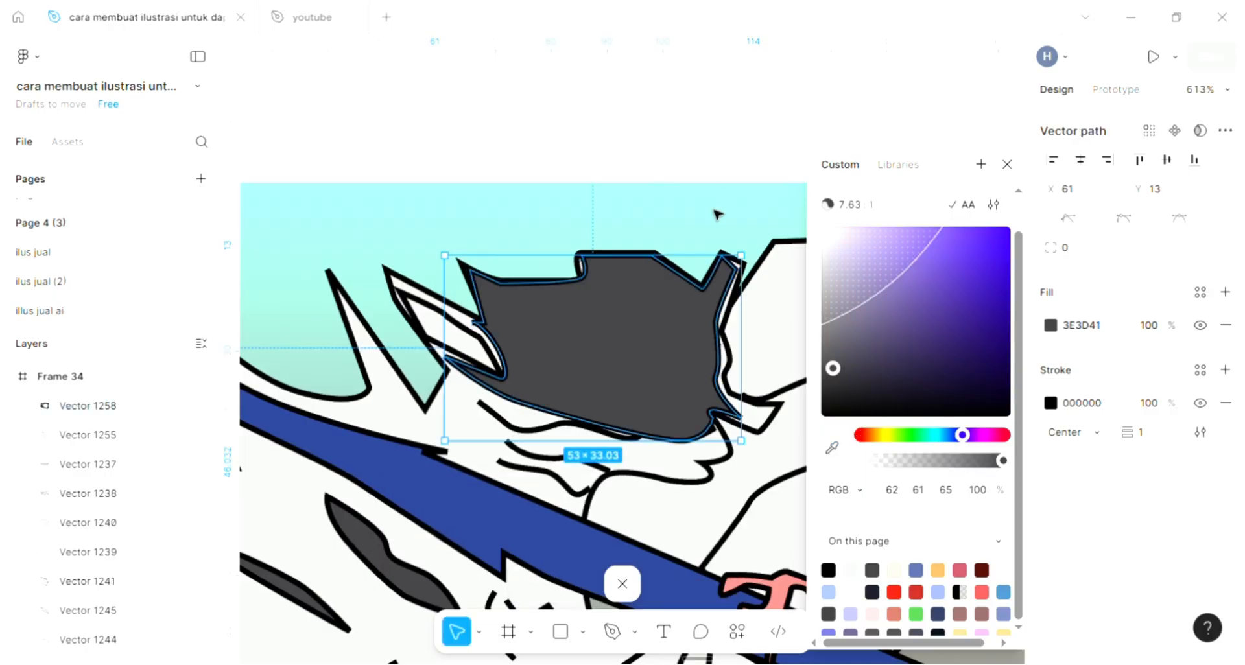
Send the filled head shape backward until it sits behind the teeth, mouth, eyes, ear and forehead streak outlines.
key(ctrl+bracketleft)
key(ctrl+bracketleft)
key(ctrl+bracketleft)
key(ctrl+bracketleft)
key(ctrl+bracketleft)
key(ctrl+bracketleft)
key(ctrl+bracketleft)
key(ctrl+bracketleft)
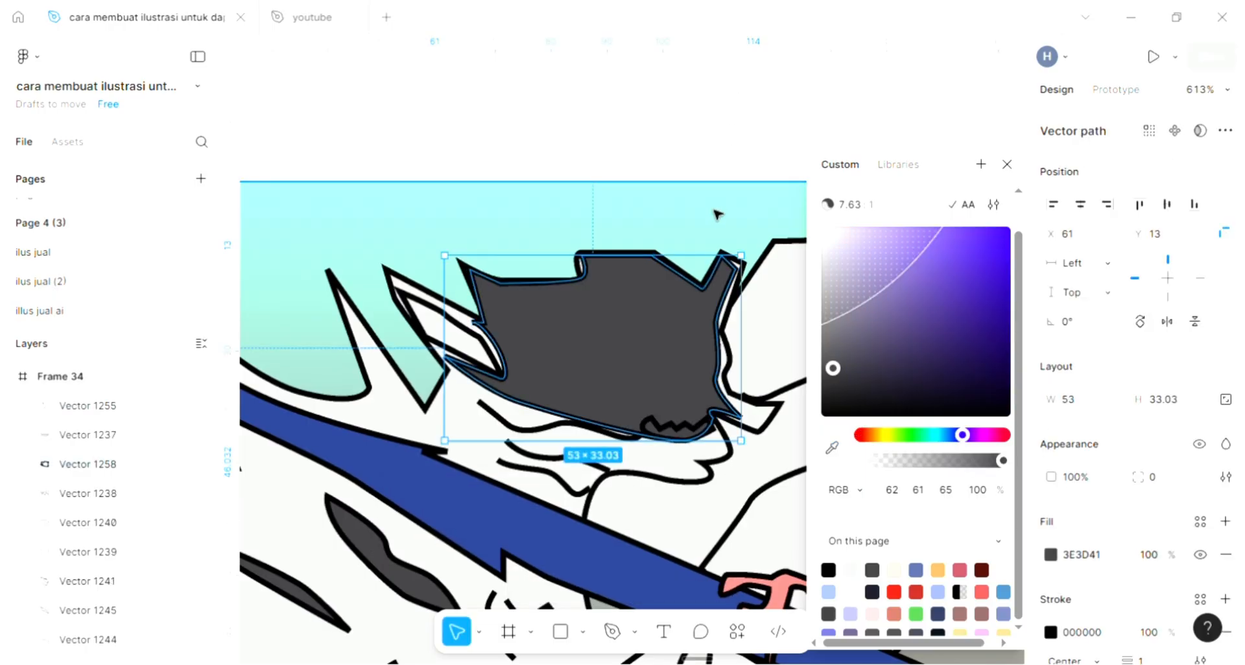
key(ctrl+bracketleft)
key(ctrl+bracketleft)
key(ctrl+bracketleft)
key(ctrl+bracketleft)
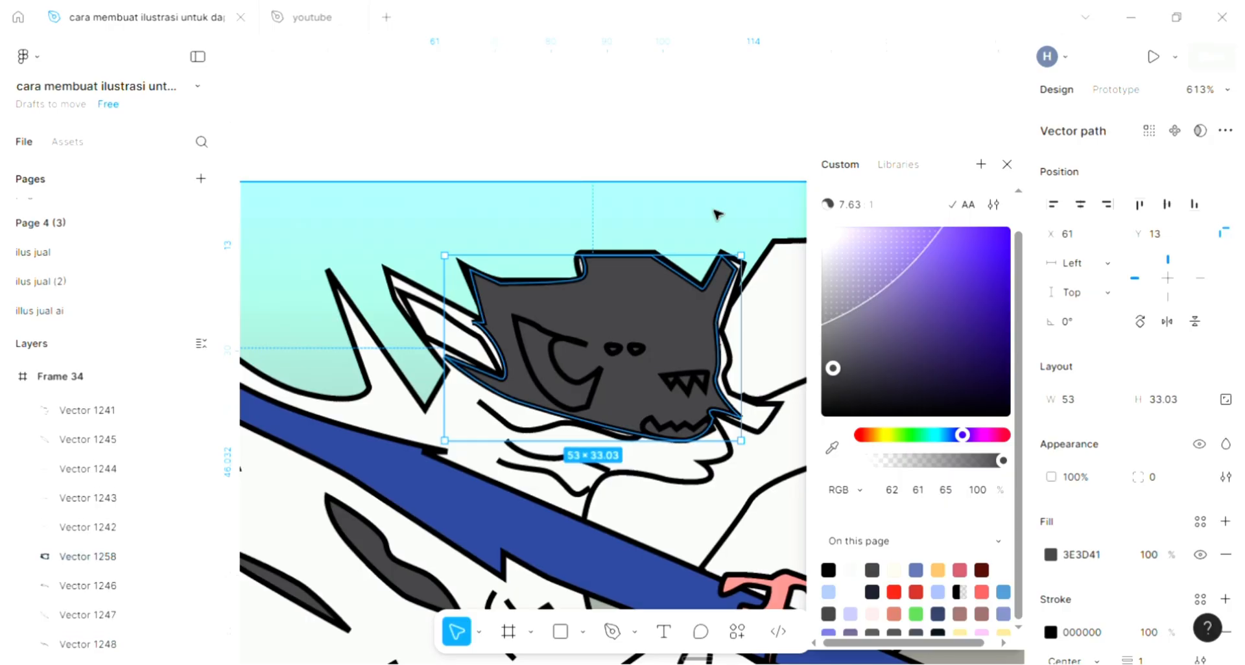
key(ctrl+bracketleft)
key(ctrl+bracketleft)
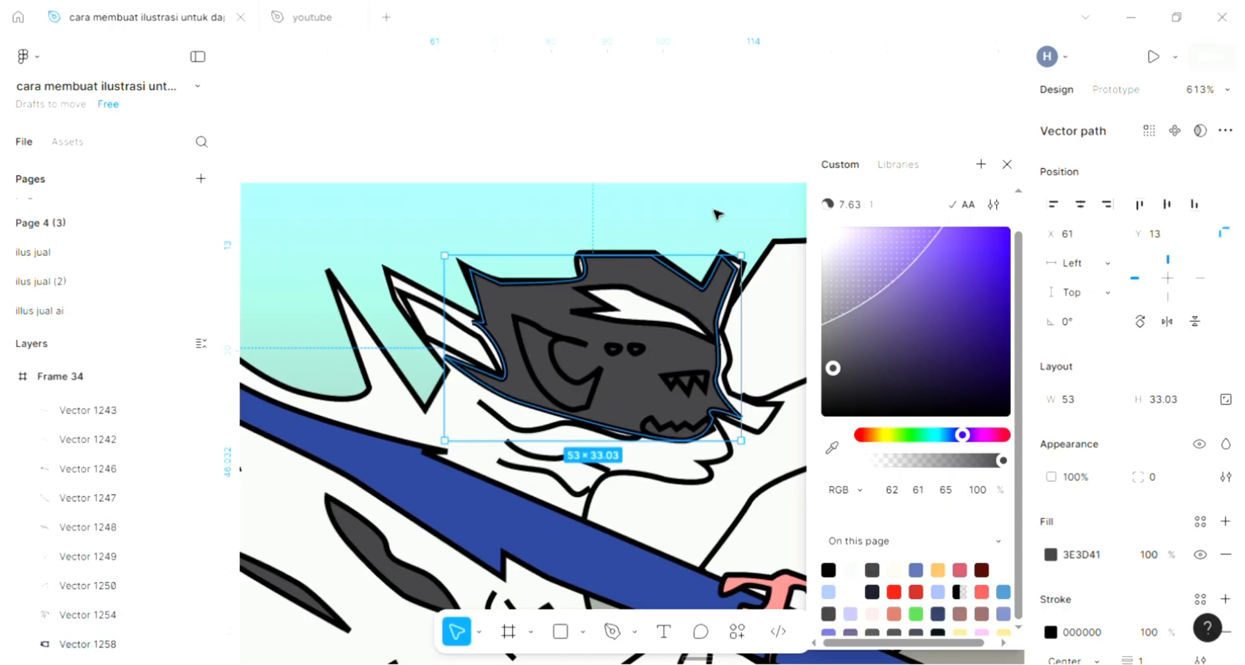
click(687, 181)
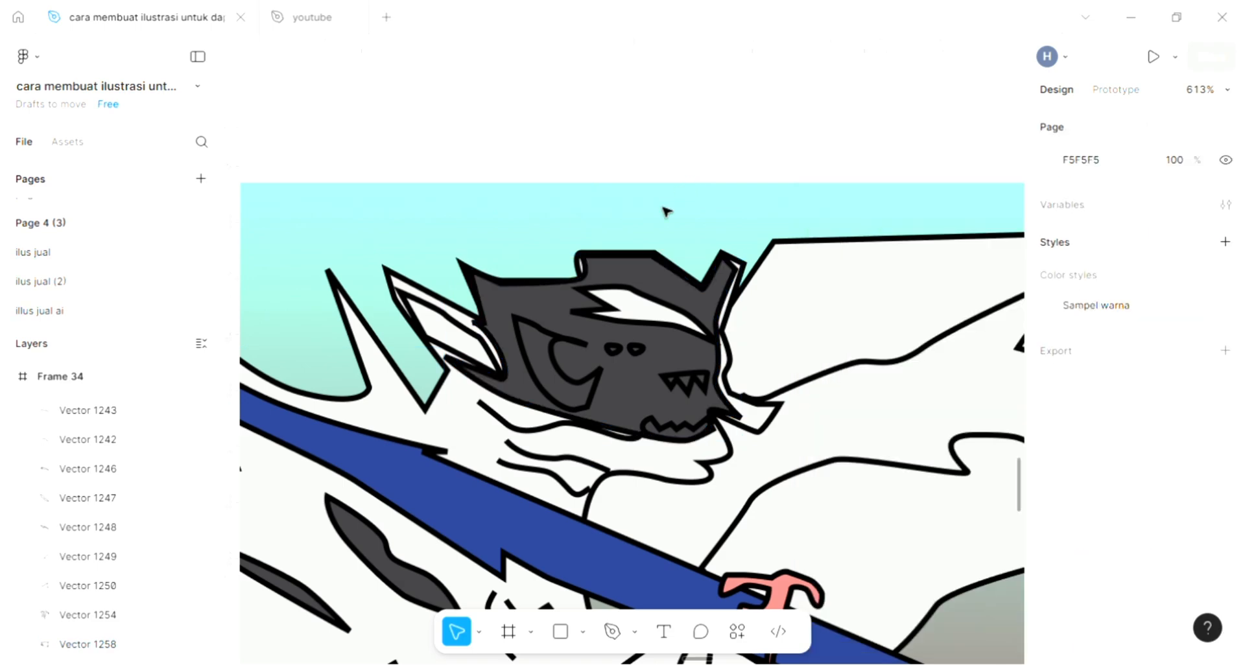
Add the default light fill to both eye shapes on the head.
scroll(649, 259, down, 1)
scroll(642, 334, up, 5)
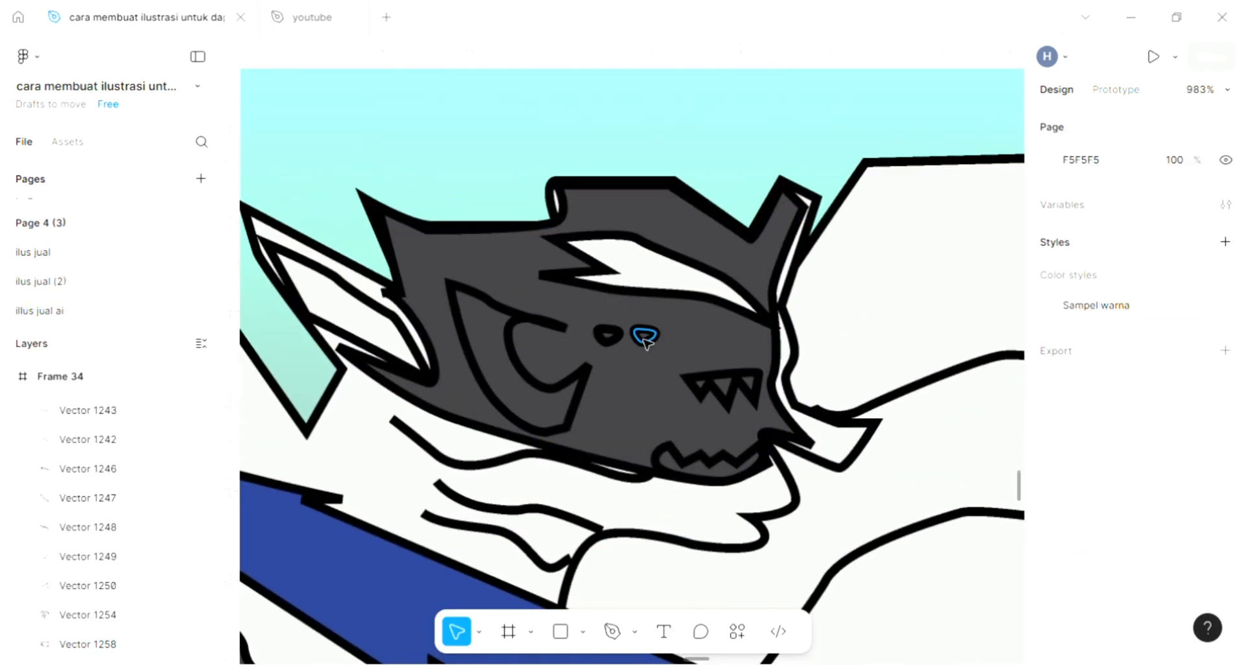
click(645, 341)
shift+click(618, 341)
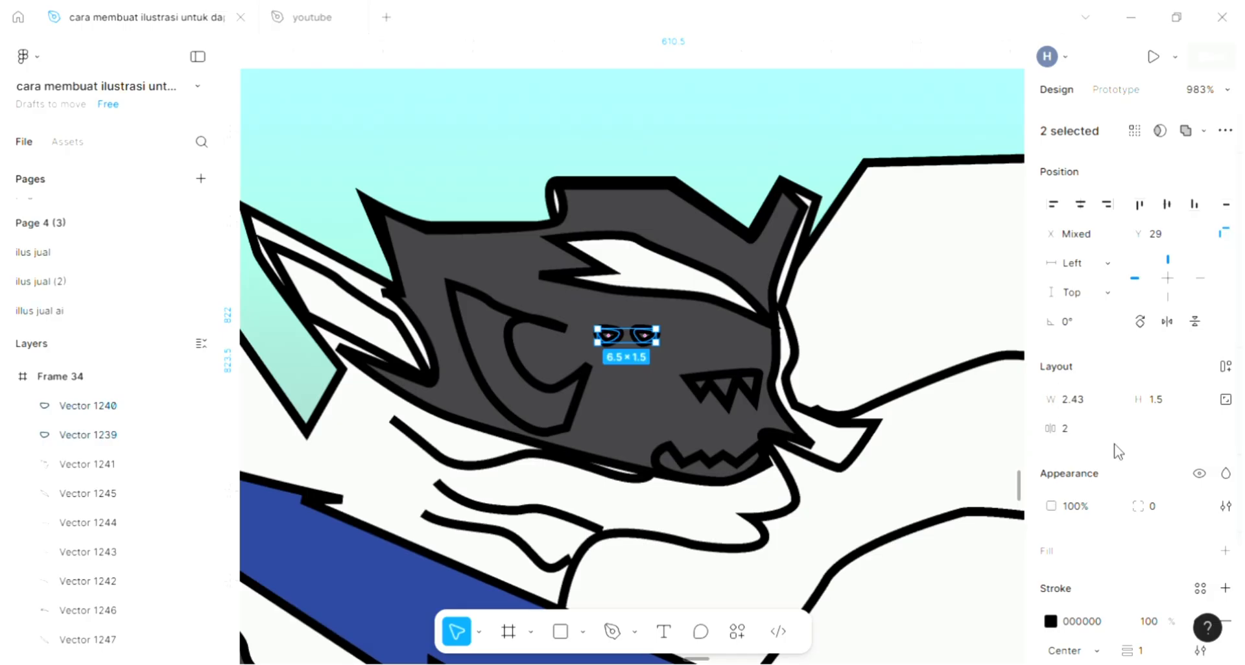
click(1231, 553)
Give the upper teeth shape and the lower mouth shape a D9D9D9 fill each.
click(732, 394)
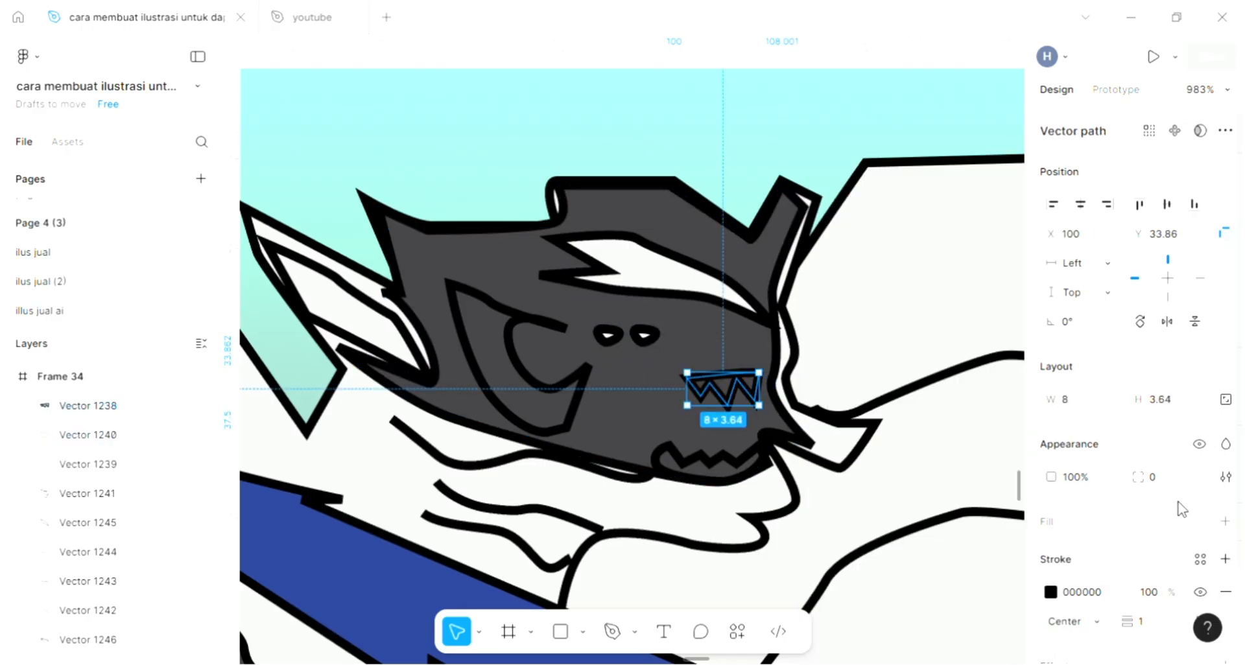
click(1225, 523)
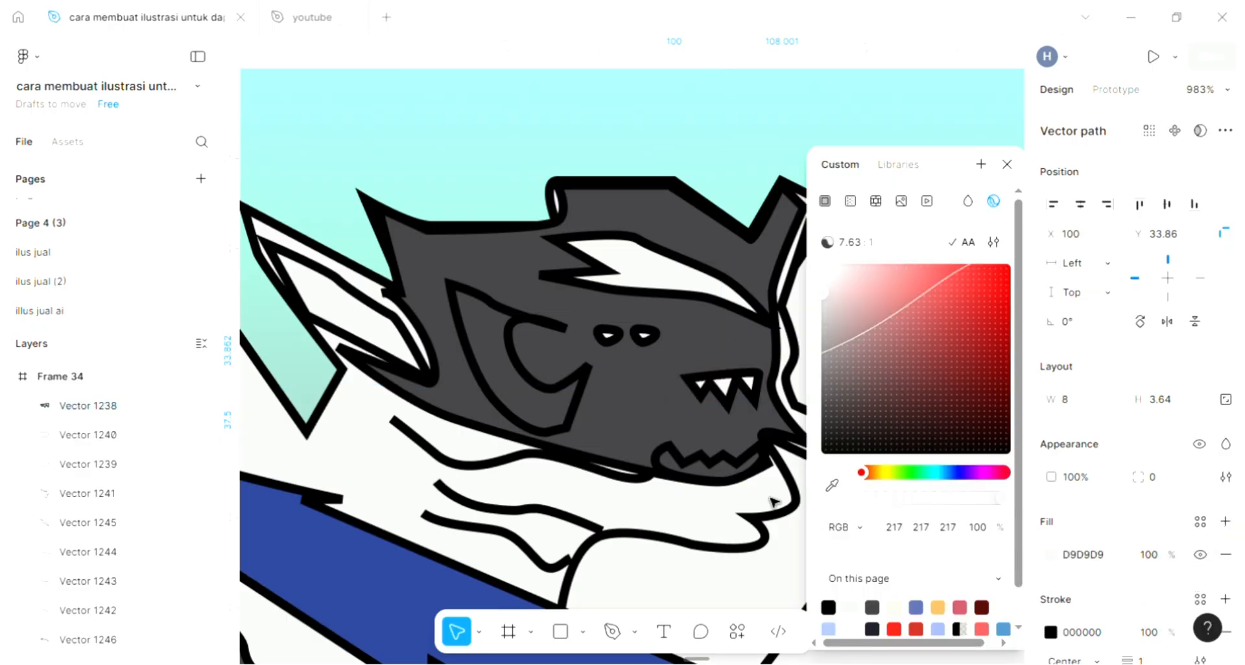
click(729, 475)
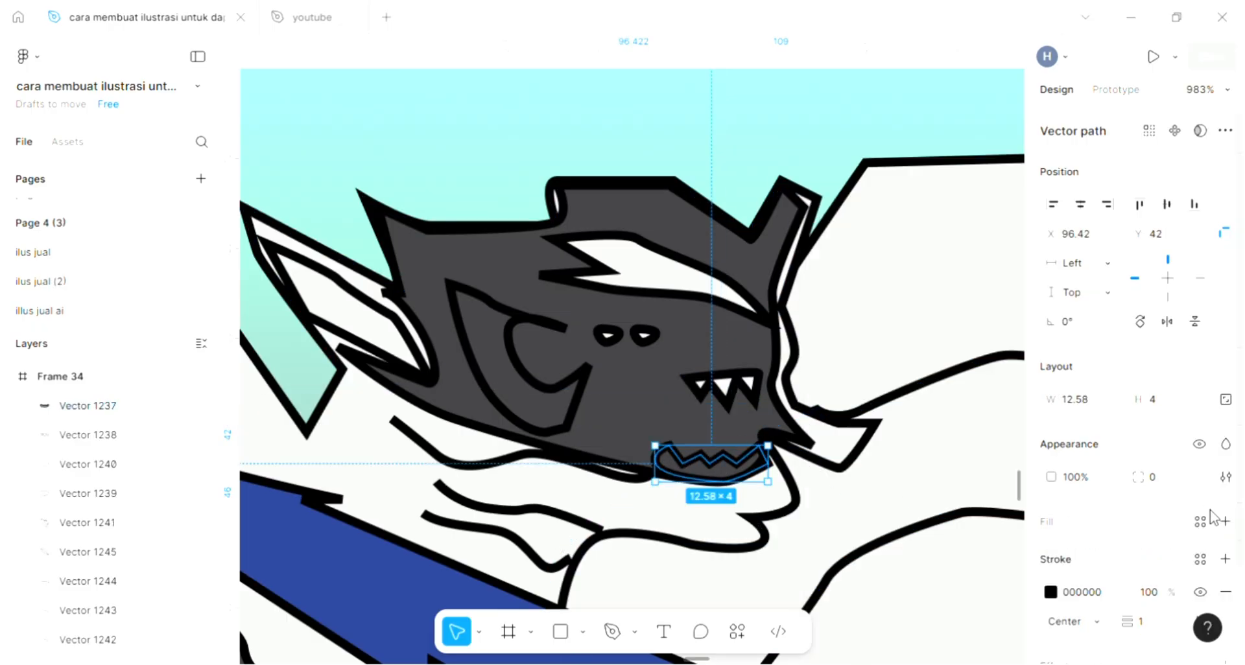
click(1225, 522)
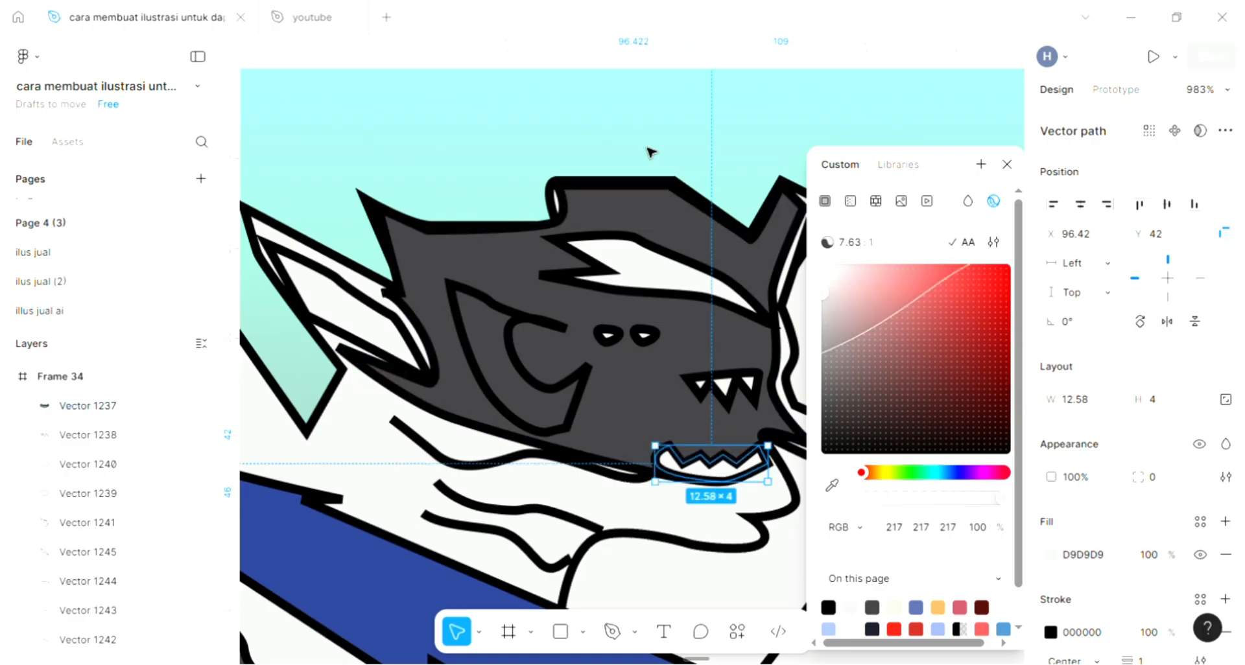
click(650, 152)
Fill the curved ear shape on the side of the head with dark navy 1A1C28 sampled from the palette.
scroll(650, 152, down, 5)
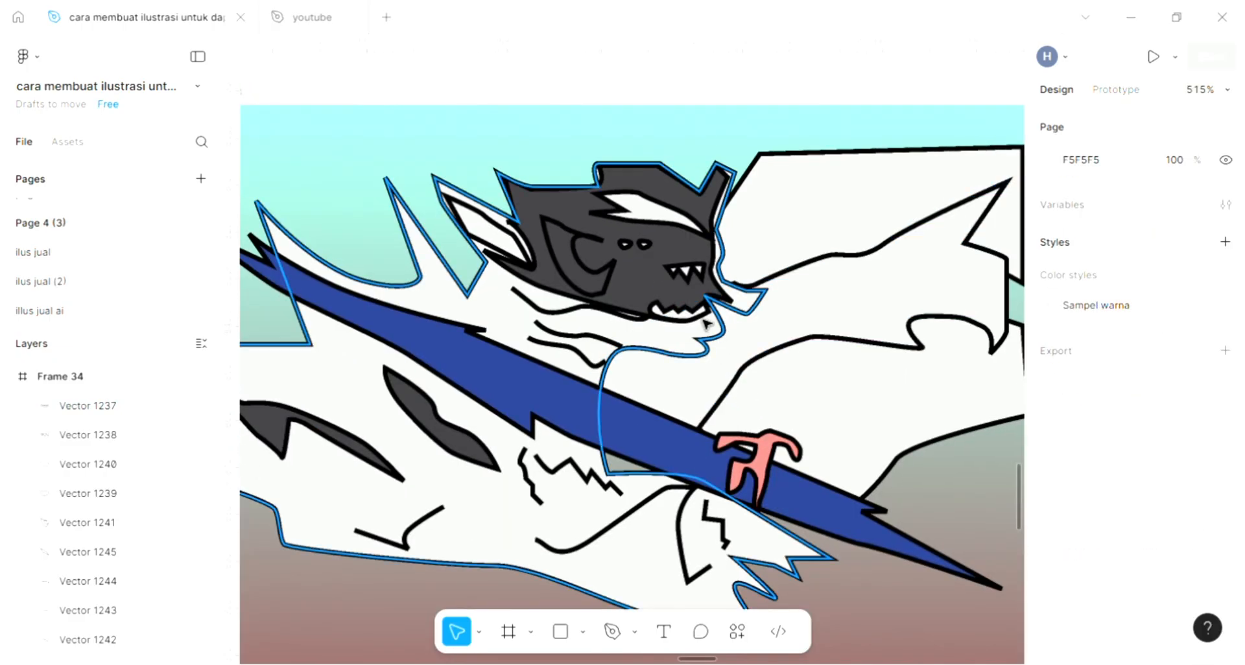
scroll(744, 408, down, 3)
scroll(744, 408, down, 2)
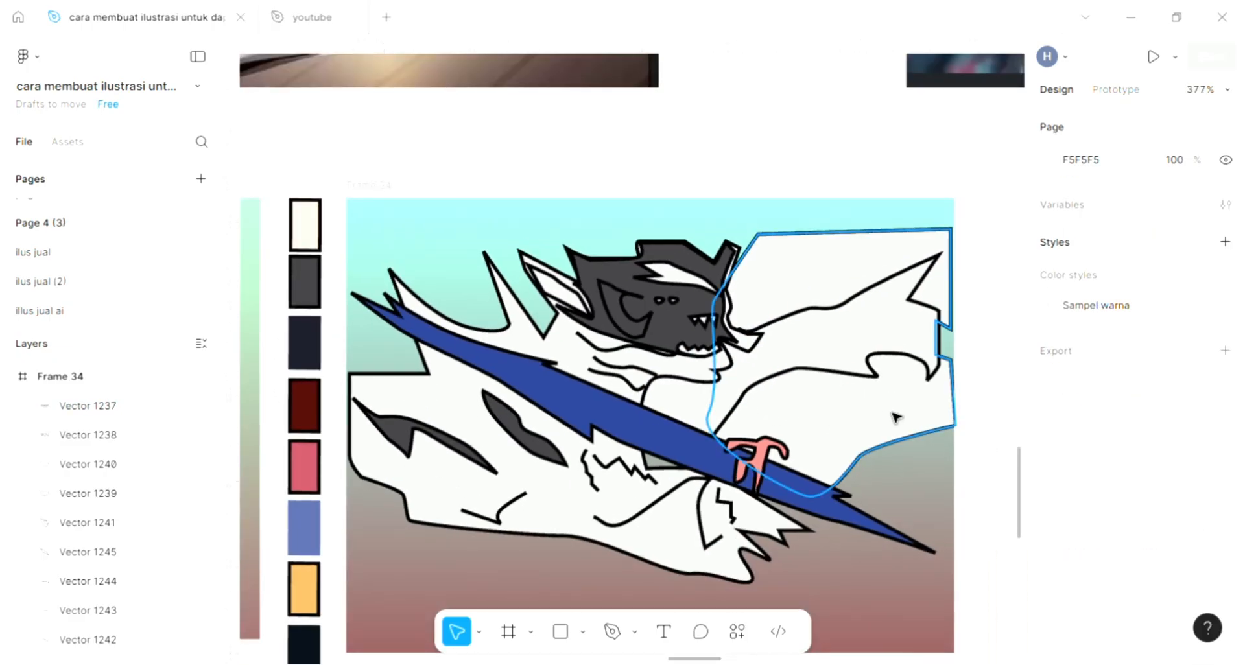
click(642, 320)
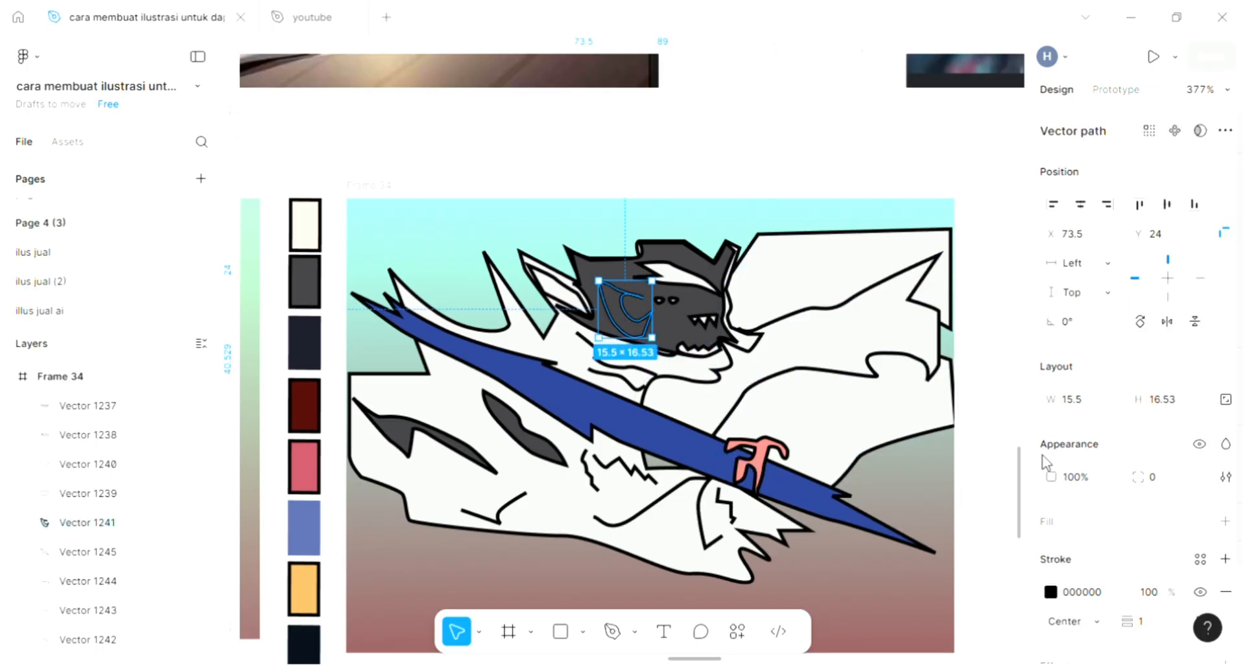
click(1101, 516)
click(832, 485)
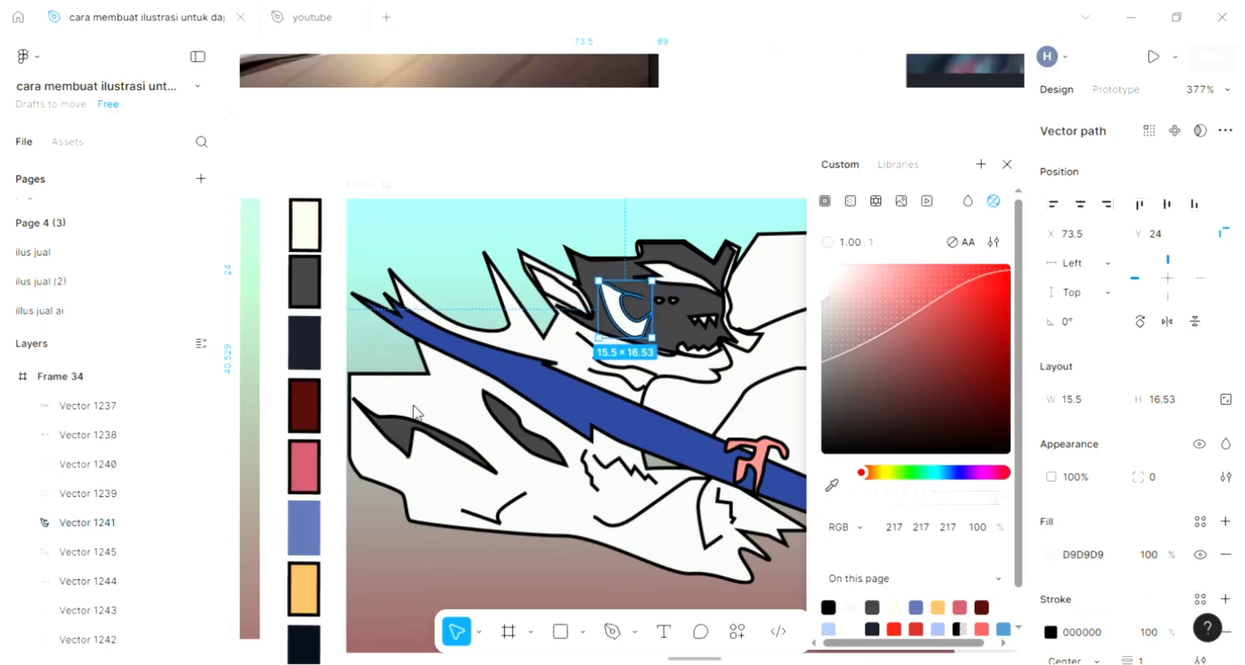
click(310, 350)
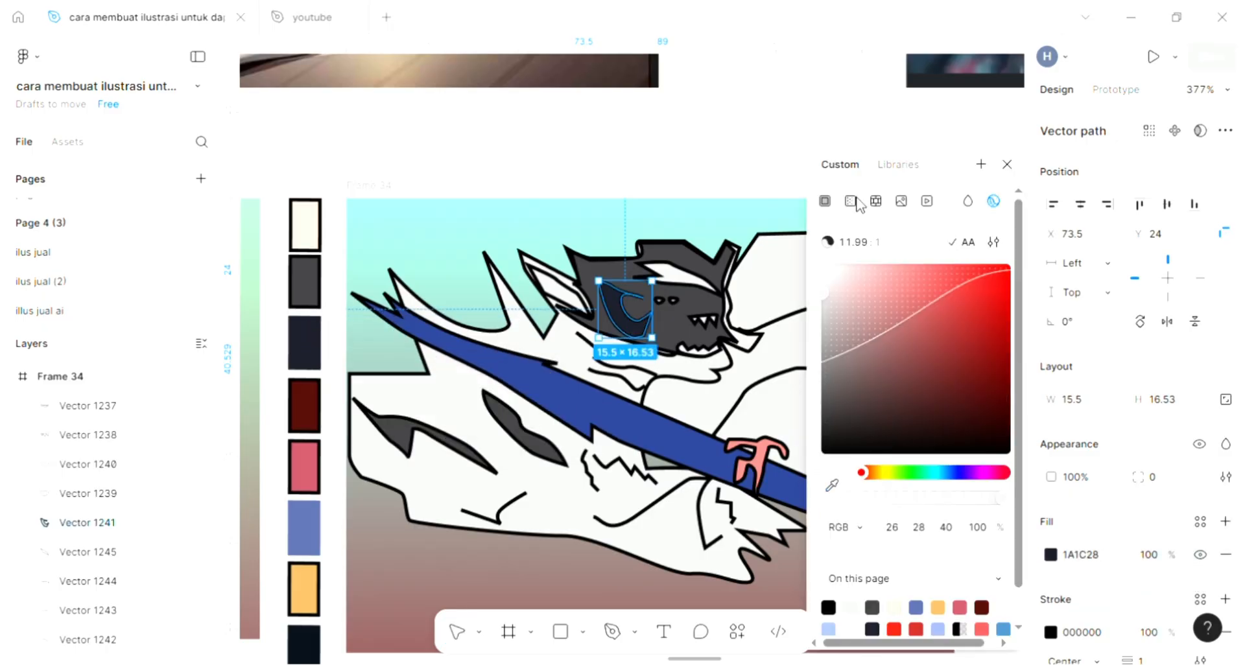
Fill the inner shape of the rear ear and the forehead streak together with dark navy 1A1C28 from the palette.
click(579, 301)
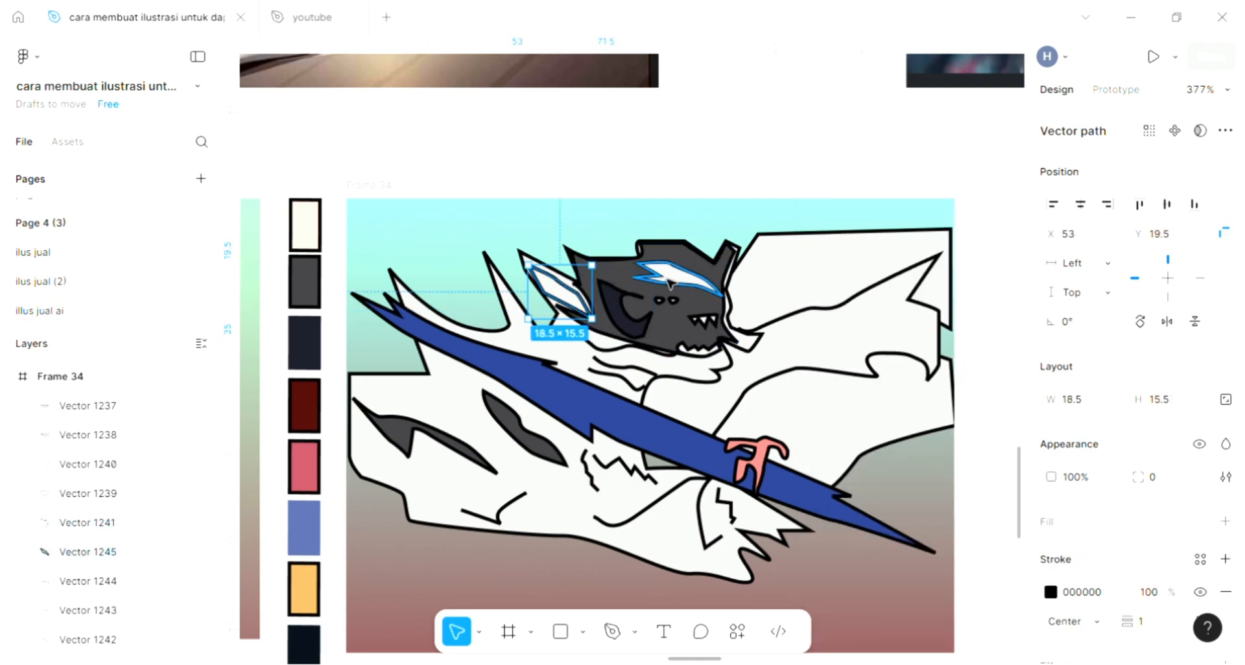
shift+click(674, 283)
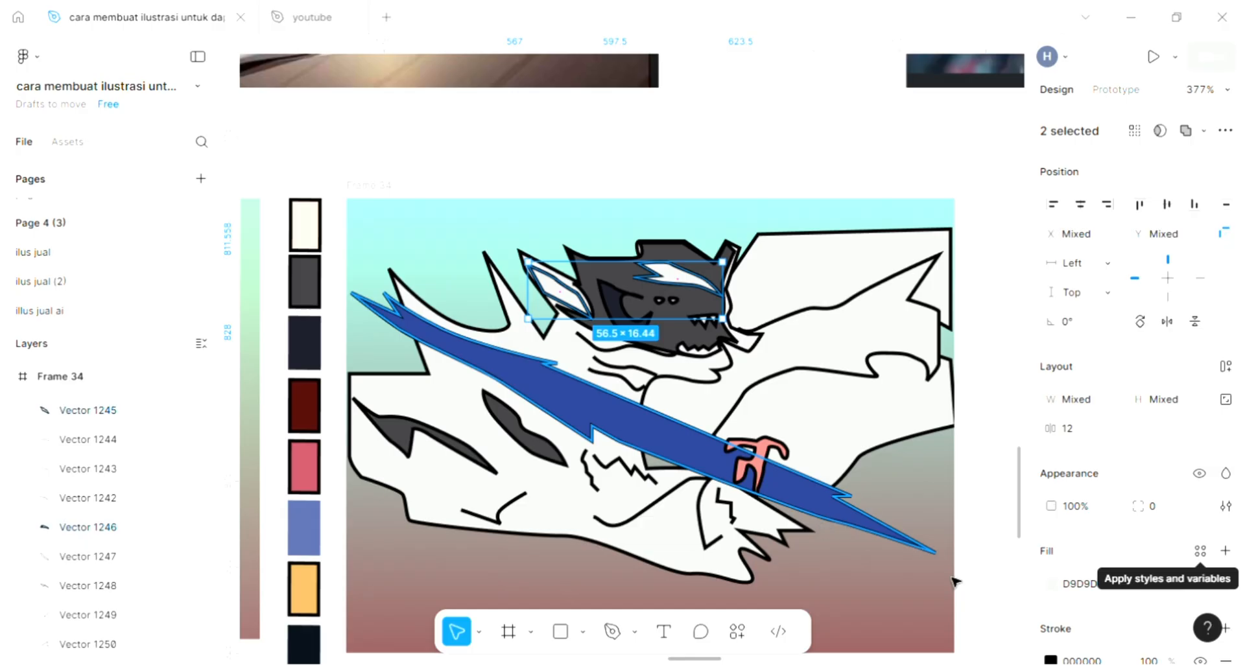
click(1050, 584)
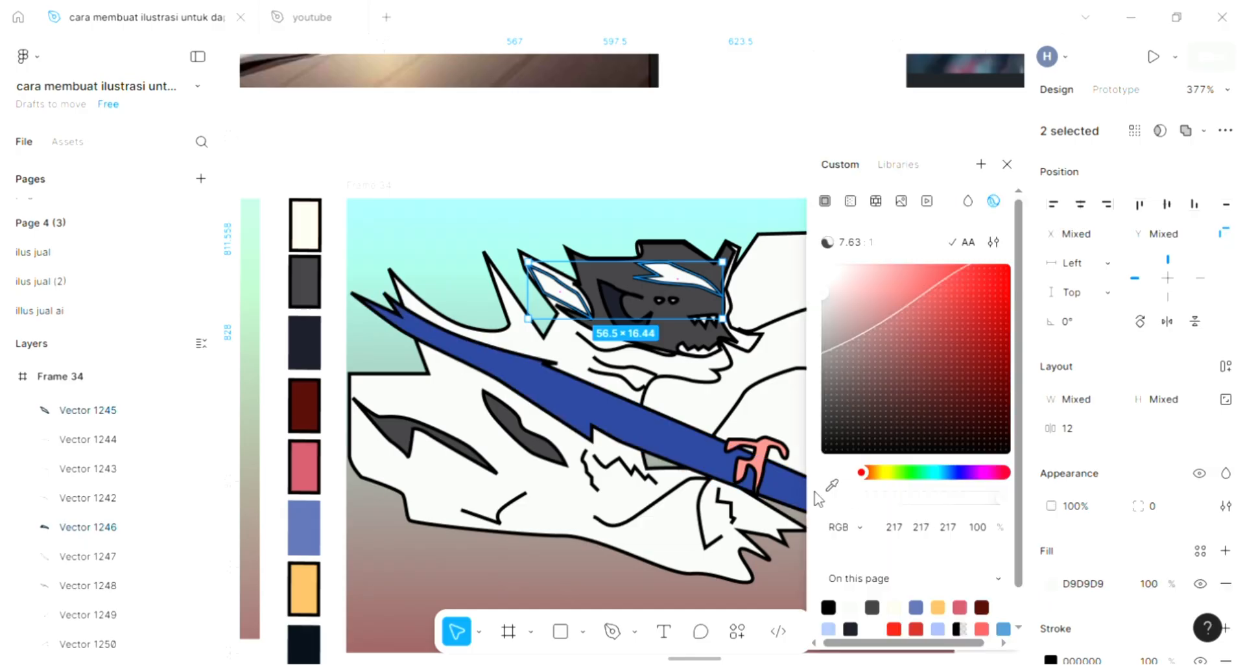
click(306, 341)
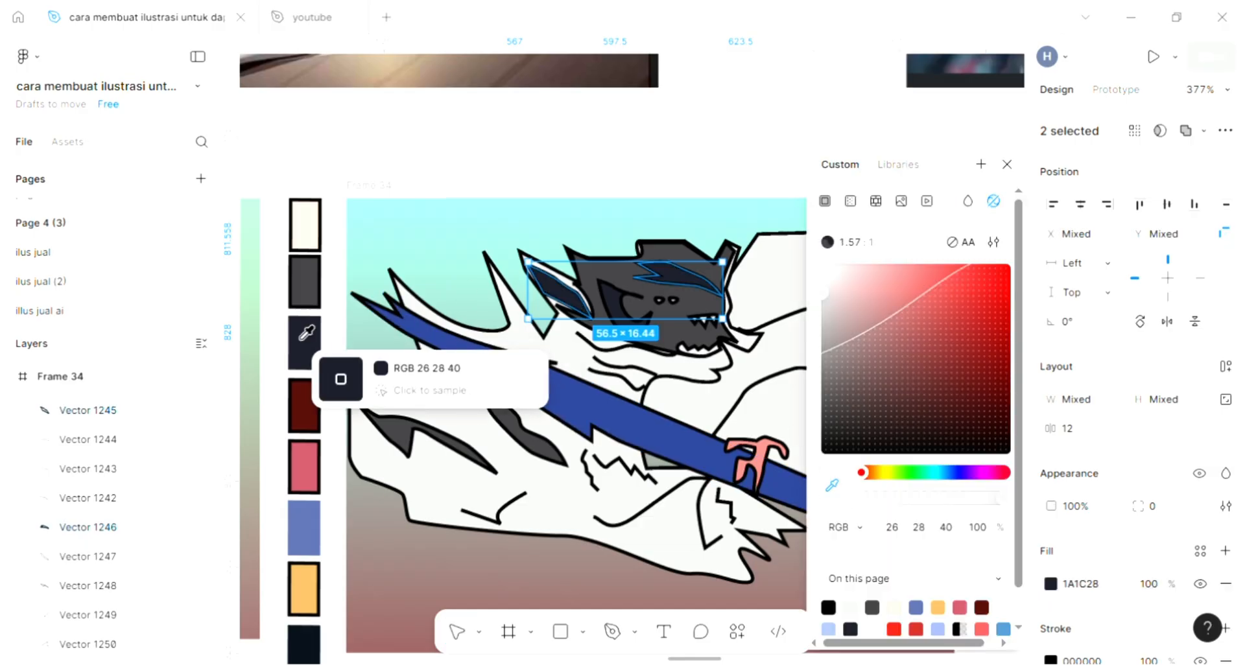
key(Escape)
key(Escape)
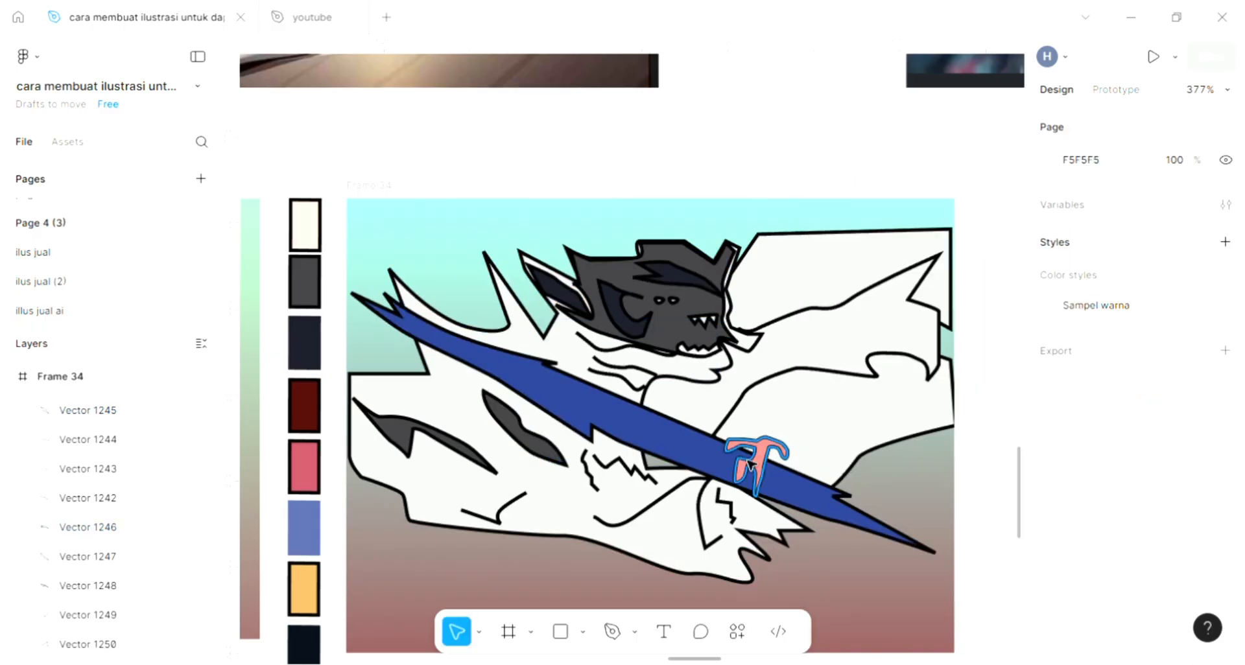
Start a curved zigzag path with the Pen tool at the frame's lower left edge, rising to two peaks over the lower body.
scroll(752, 461, up, 2)
scroll(751, 461, down, 1)
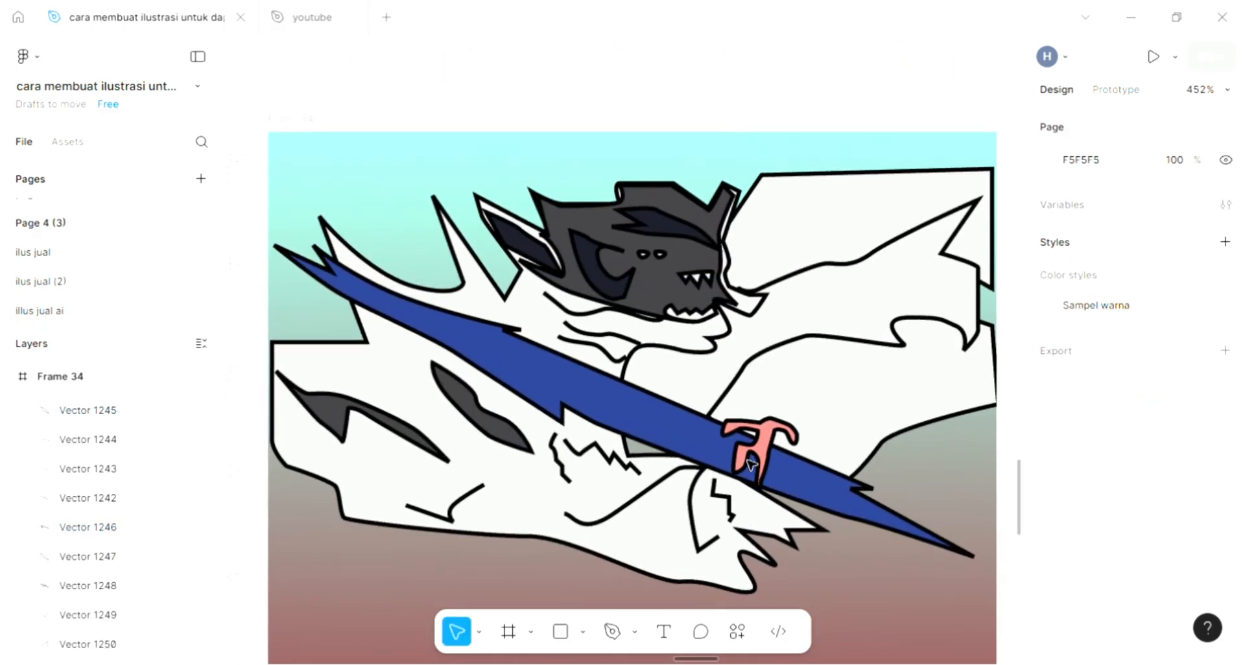
scroll(846, 344, right, 3)
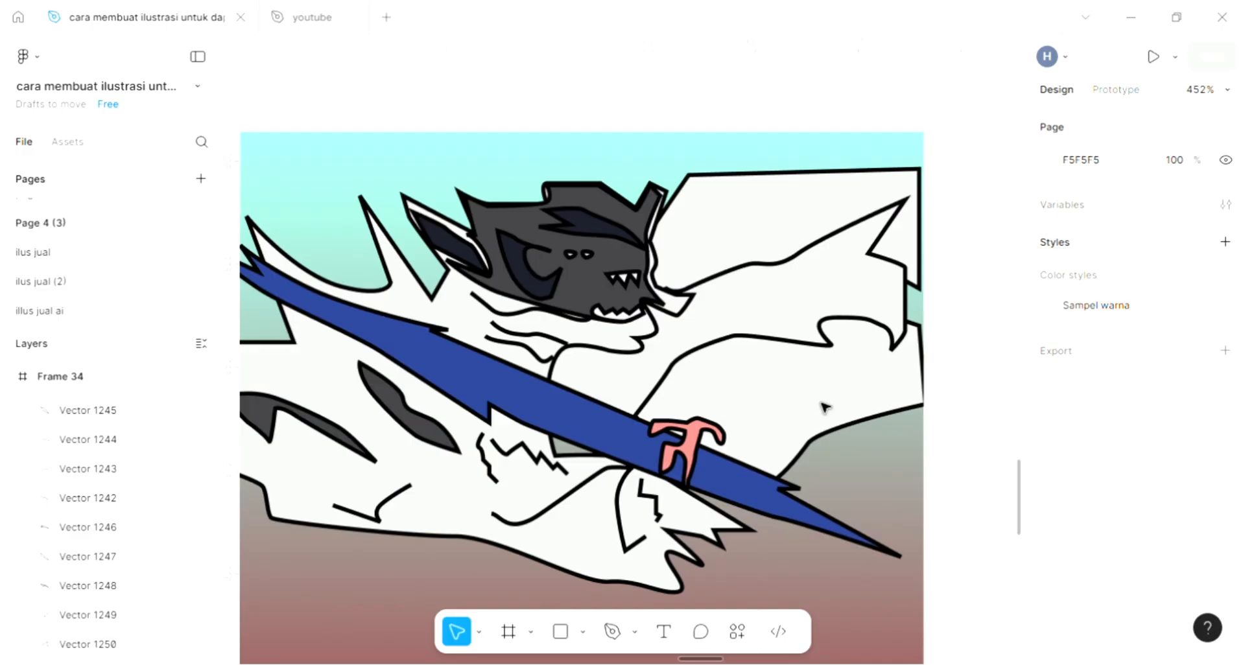
scroll(822, 407, left, 2)
scroll(651, 494, down, 3)
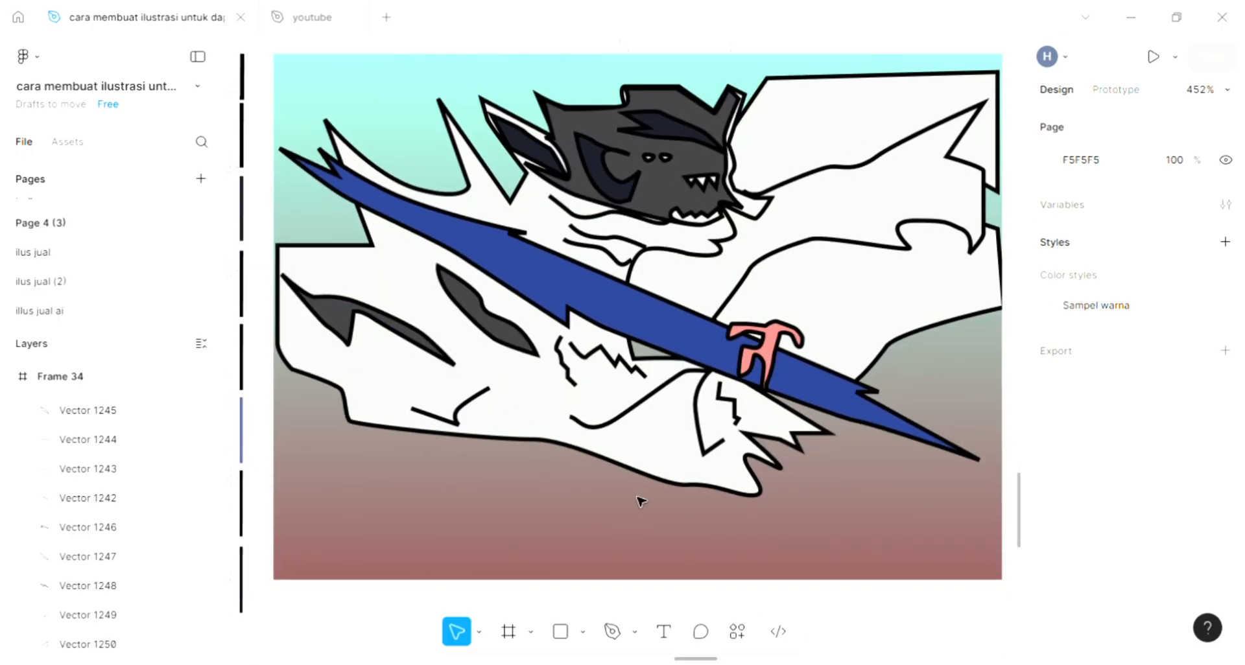
click(609, 634)
scroll(567, 514, down, 2)
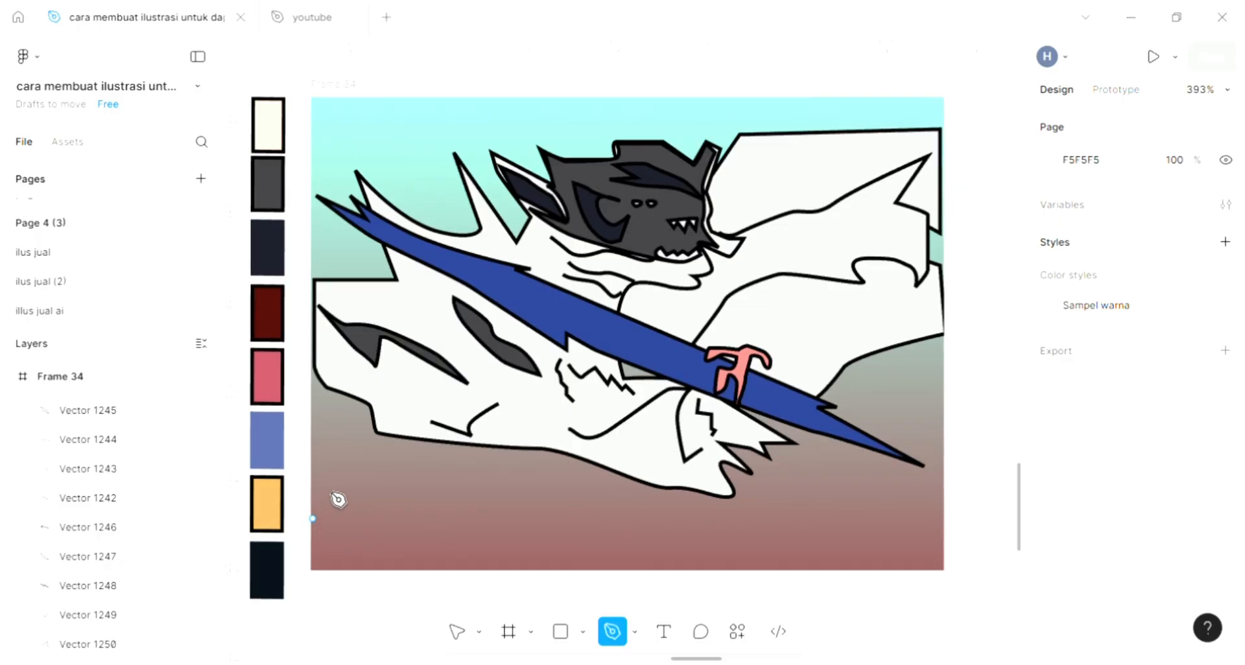
click(341, 419)
click(361, 500)
click(433, 405)
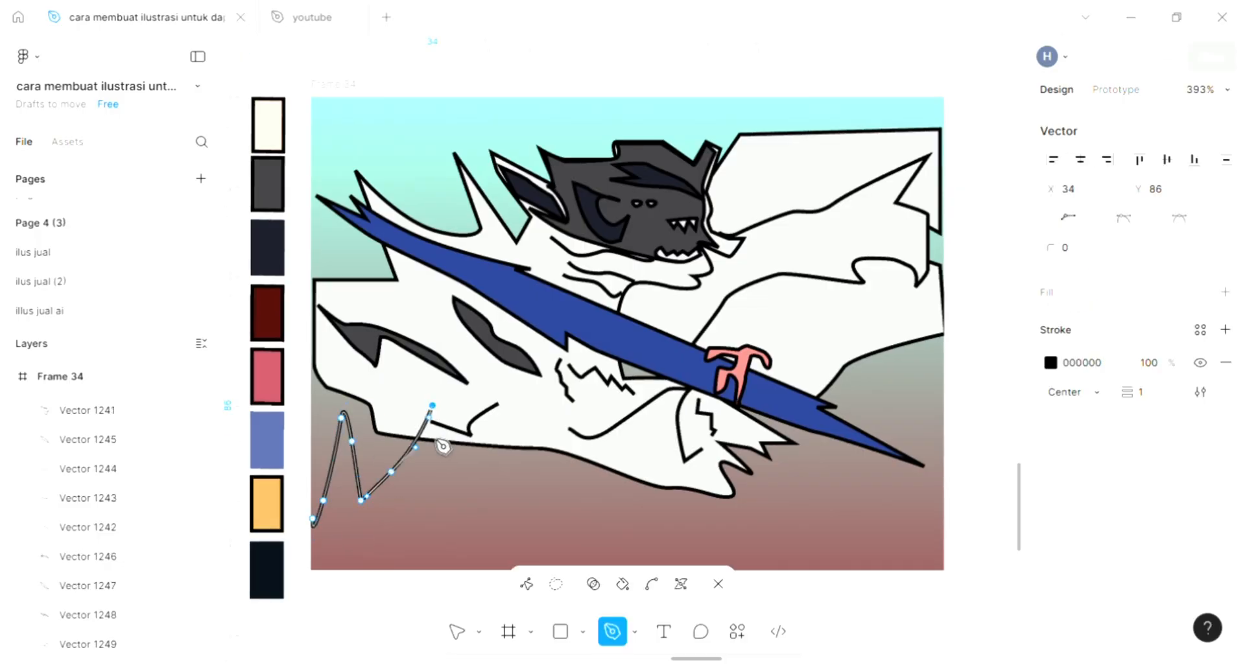
Extend the curved zigzag path across the lower body with three more peaks, alternating valleys and points.
click(428, 488)
click(504, 453)
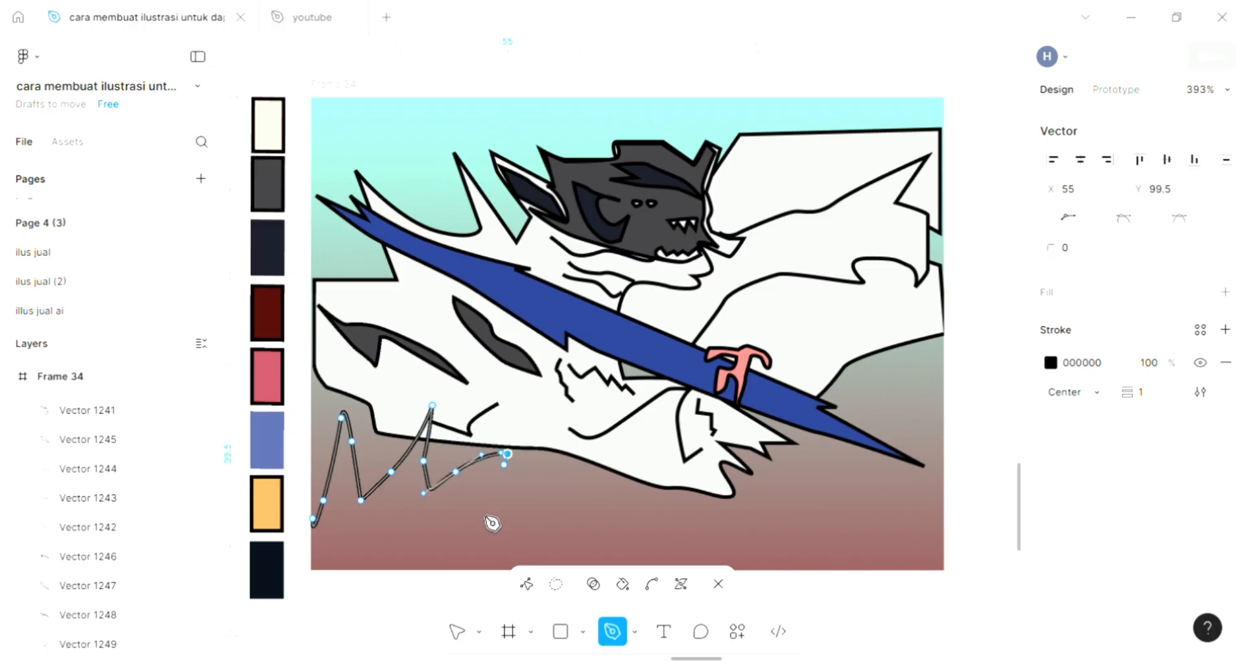
click(481, 523)
click(579, 424)
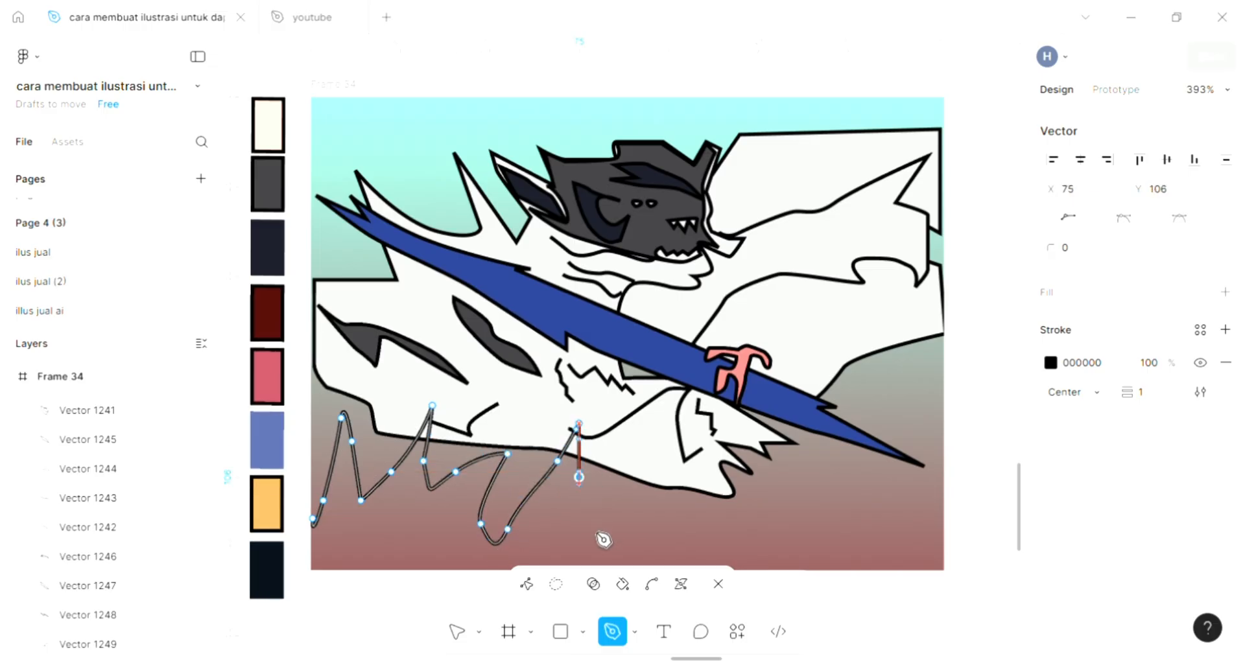
drag(596, 529, 606, 529)
click(607, 501)
click(607, 461)
Continue the zigzag path with a tall peak beneath the sword hilt and a lower peak beside it.
click(640, 513)
drag(667, 501, 767, 518)
click(705, 453)
click(719, 431)
click(779, 485)
drag(794, 461, 811, 483)
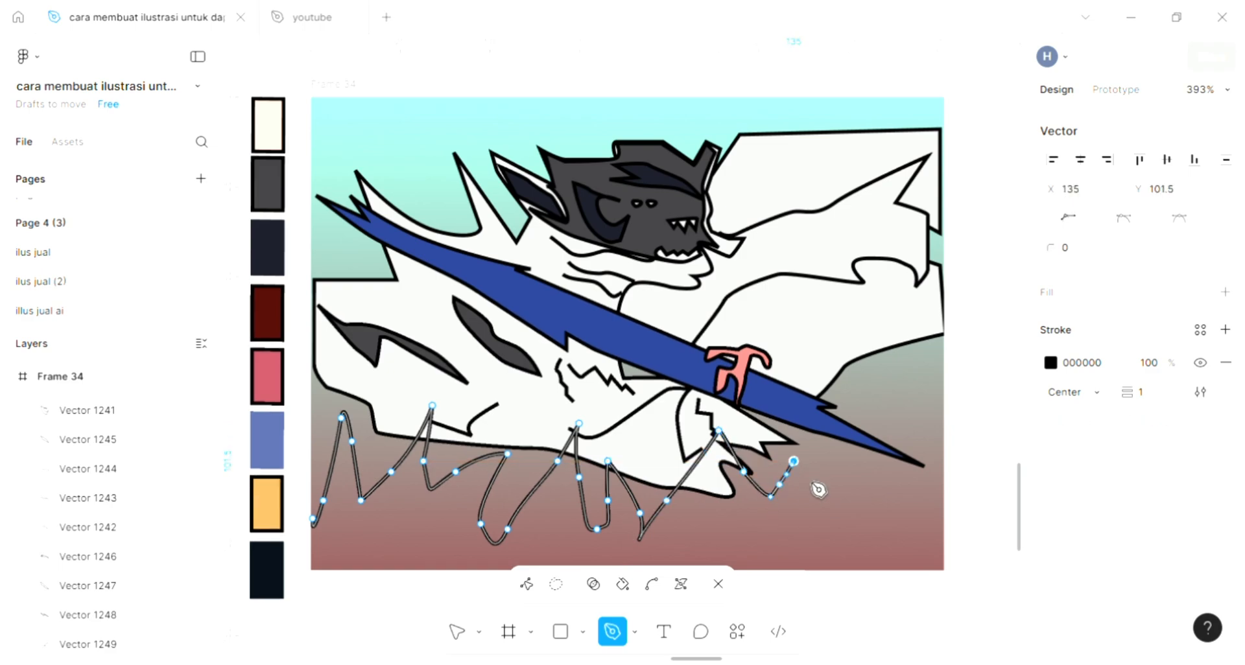
Bring the zigzag over one last small peak to the frame's lower right corner and close it along the bottom edge.
click(825, 518)
drag(880, 524, 940, 568)
click(890, 500)
click(941, 568)
scroll(714, 517, down, 2)
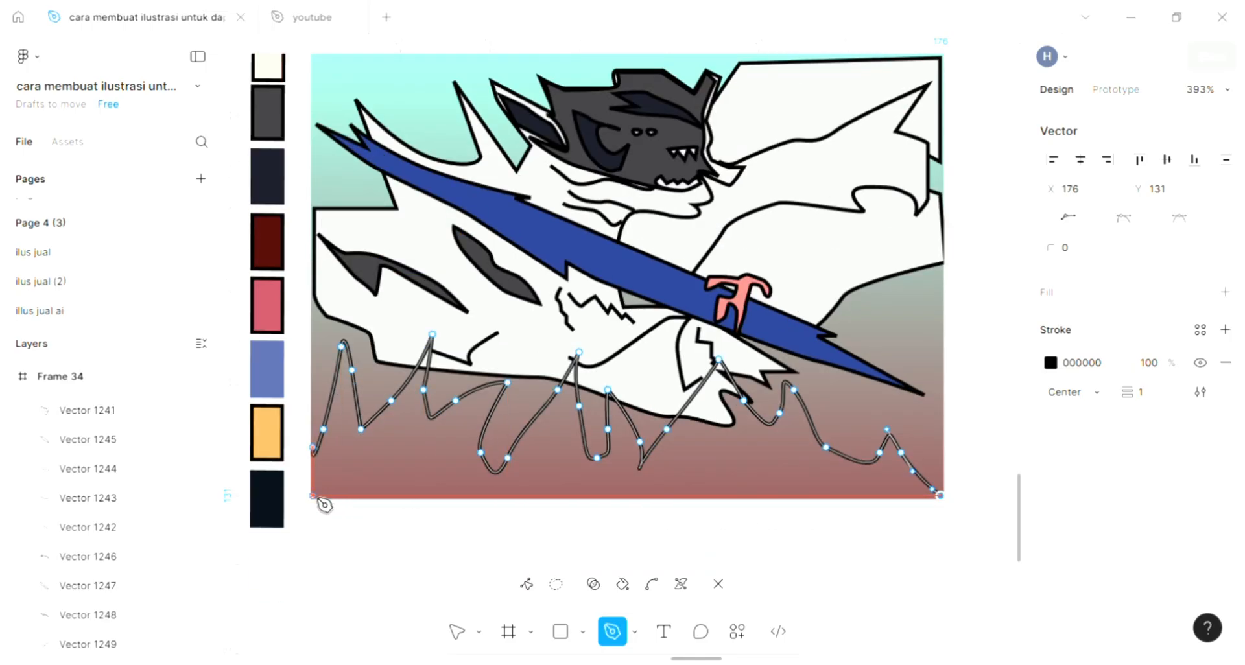
click(313, 496)
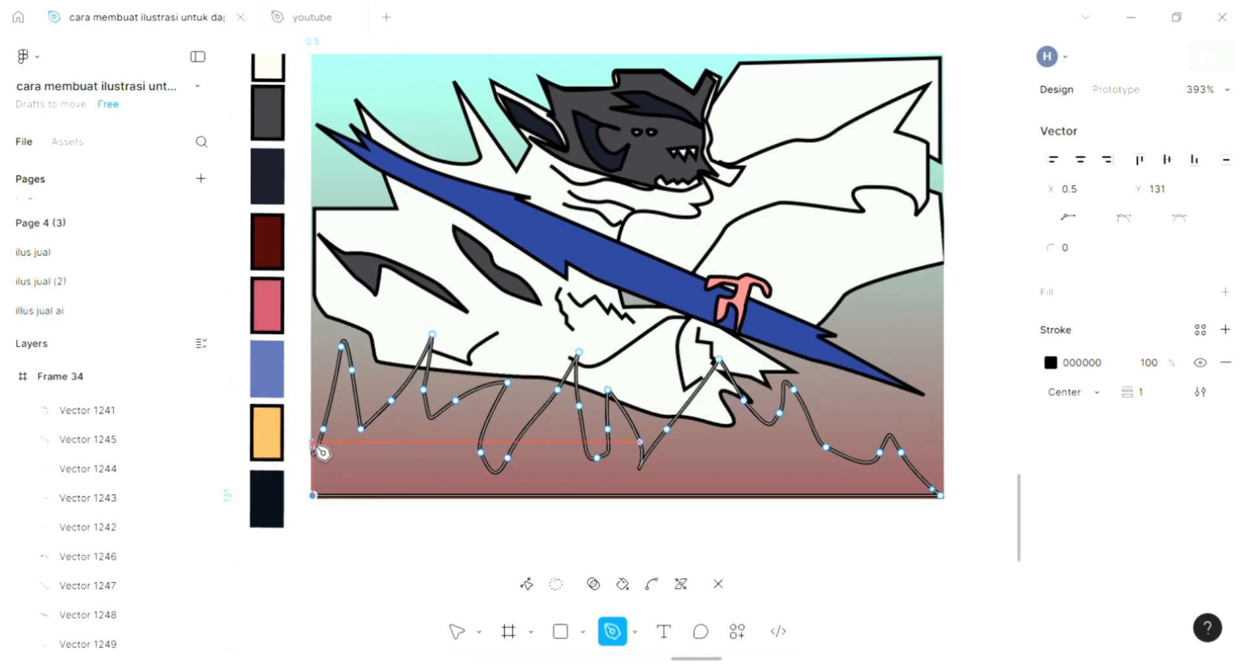
scroll(323, 452, up, 2)
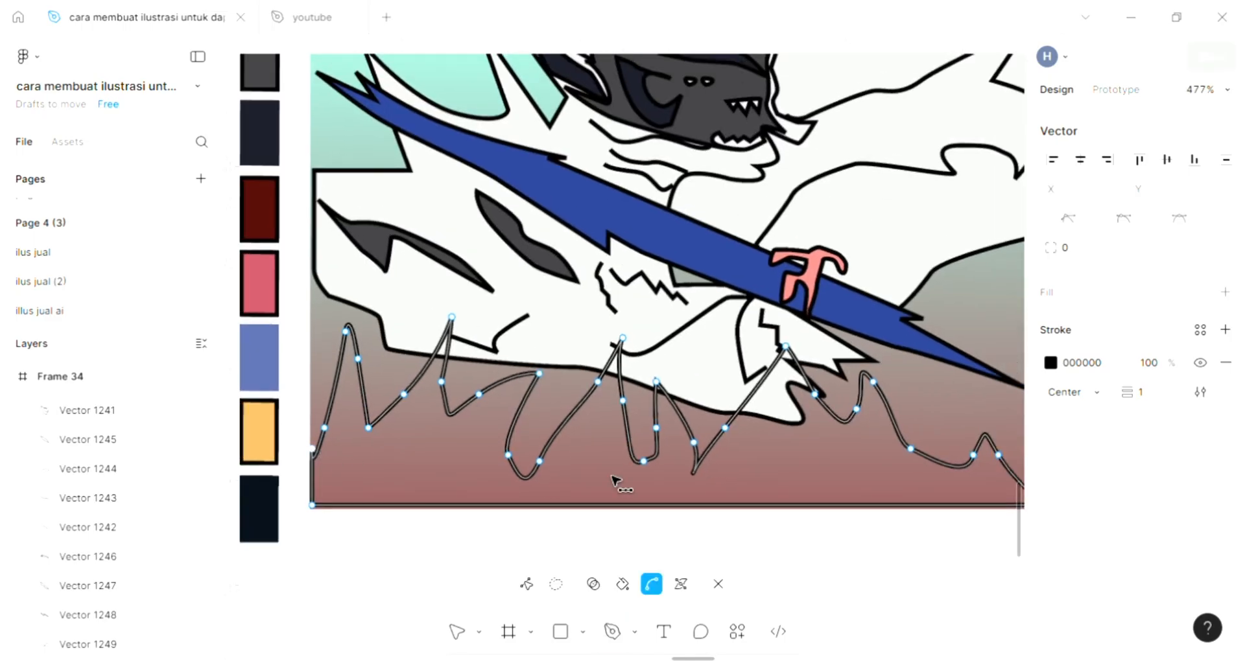
scroll(613, 480, down, 2)
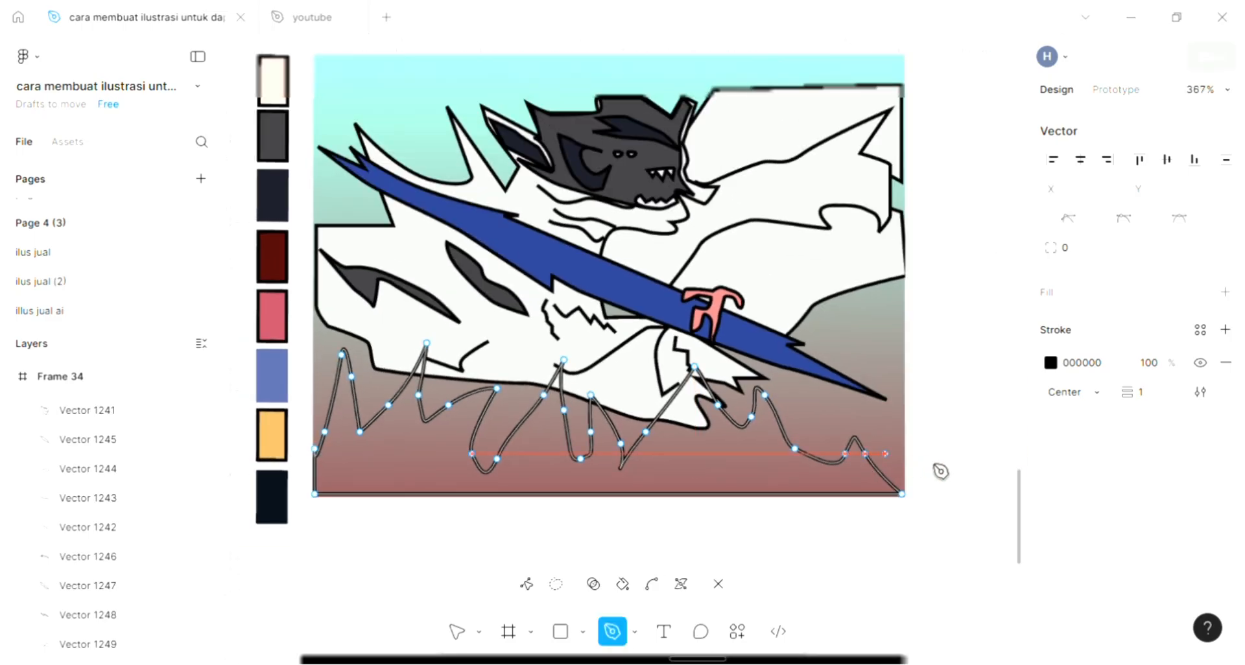
Fill the closed flame-like foreground shape with red E83E3E.
click(1226, 293)
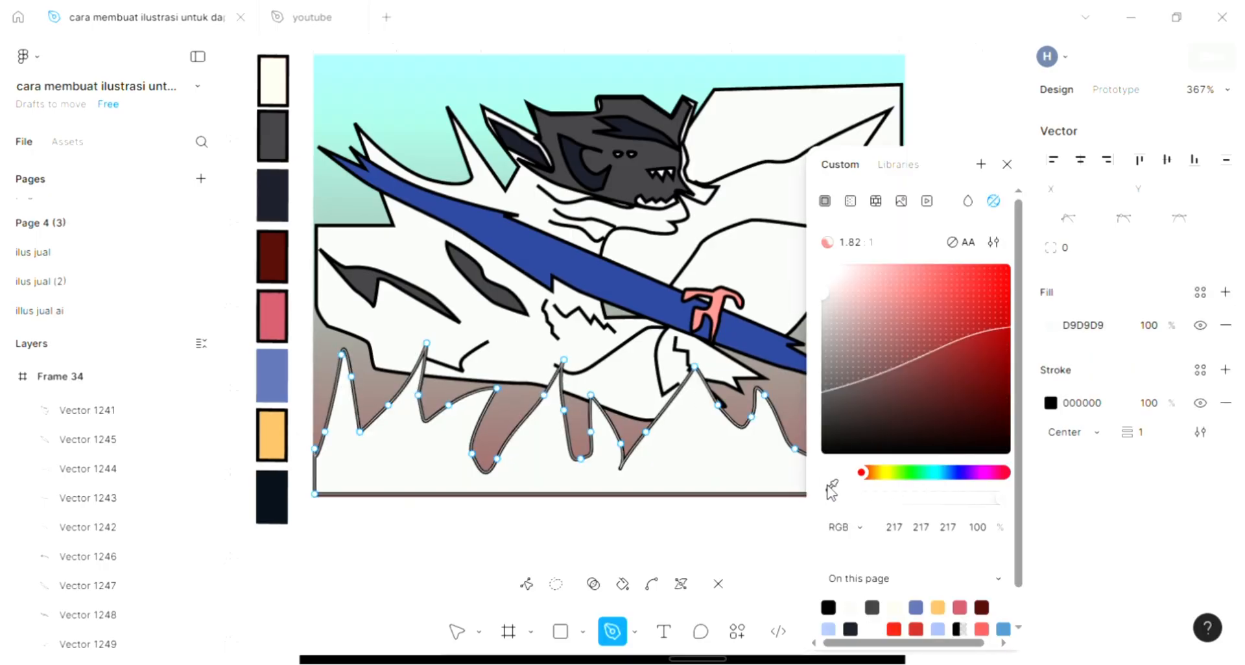
click(917, 278)
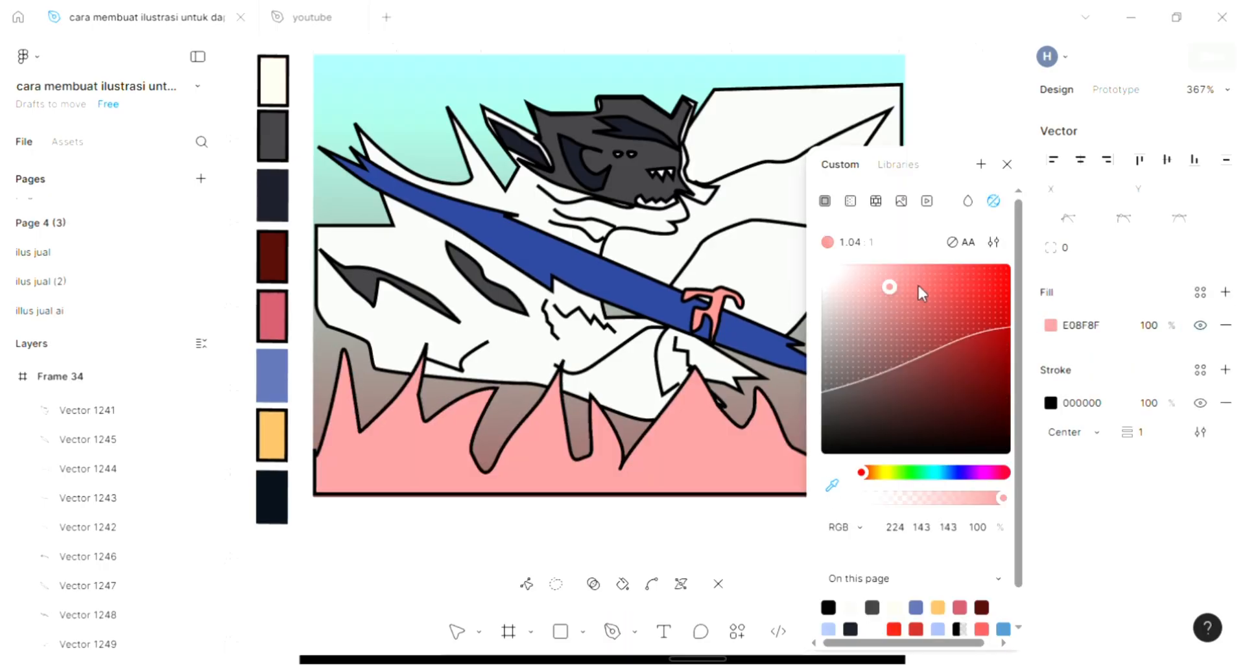
drag(923, 286, 959, 288)
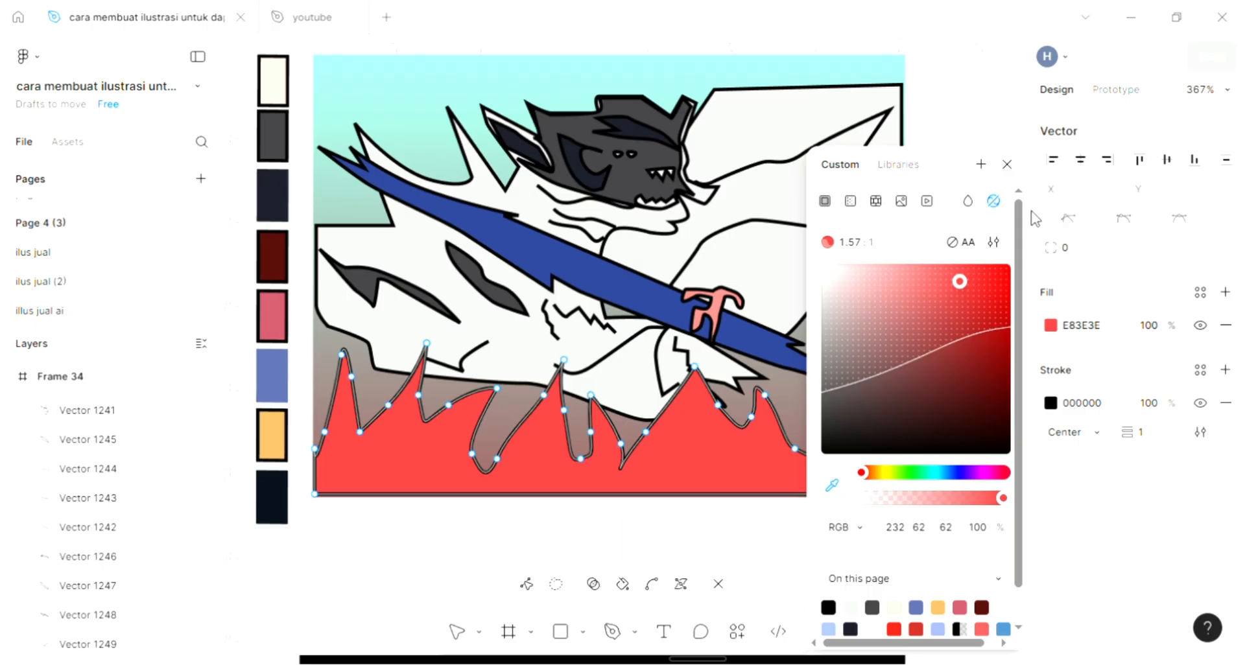
click(1007, 167)
click(979, 242)
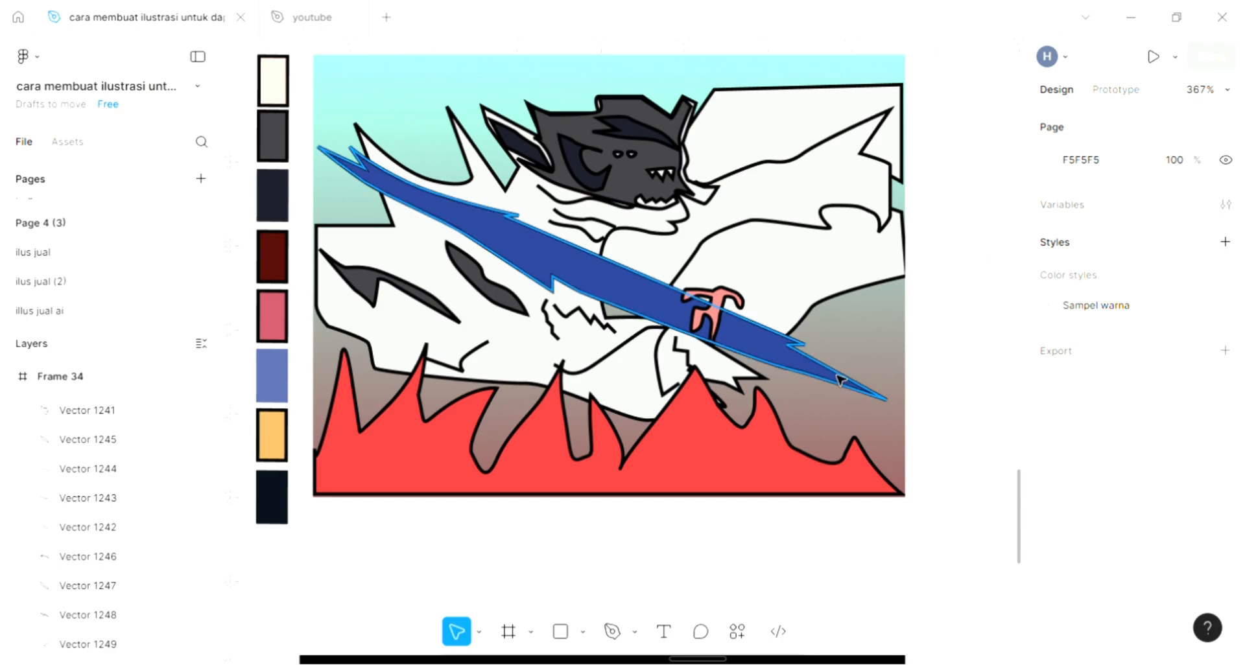
Draw a closed, curved pointed shape about 30 × 16 under the jaw, with its tip toward the large white area.
key(p)
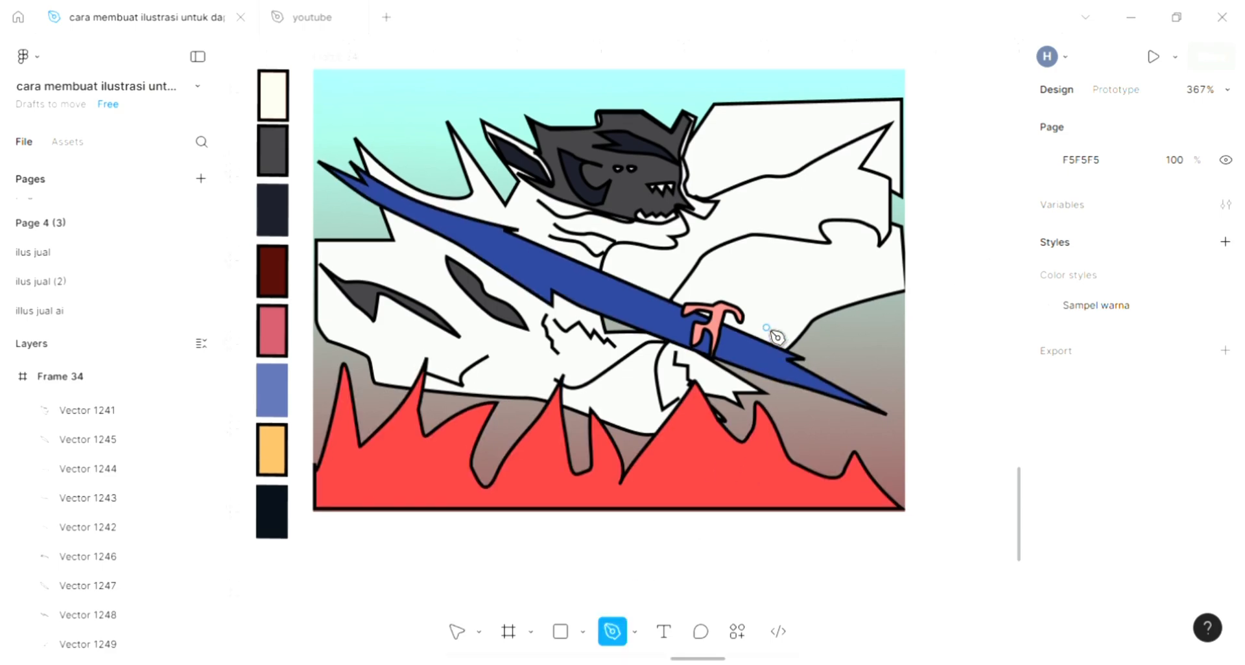
scroll(765, 311, up, 2)
scroll(770, 226, up, 1)
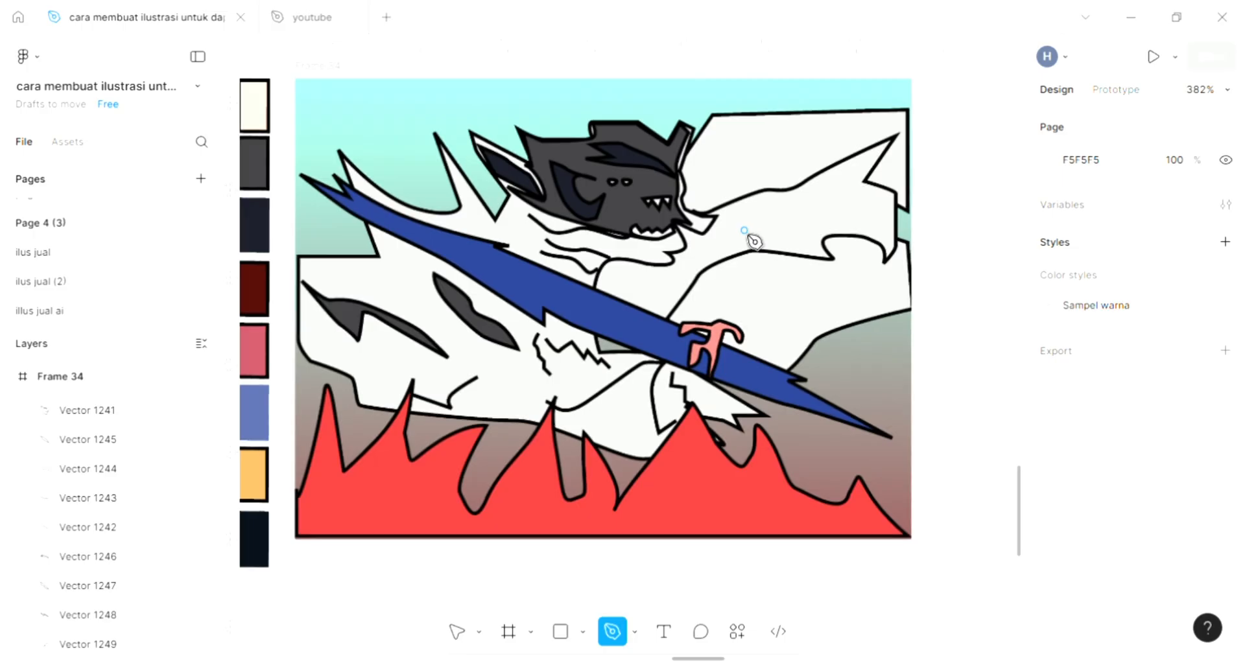
scroll(759, 313, up, 1)
scroll(767, 267, up, 5)
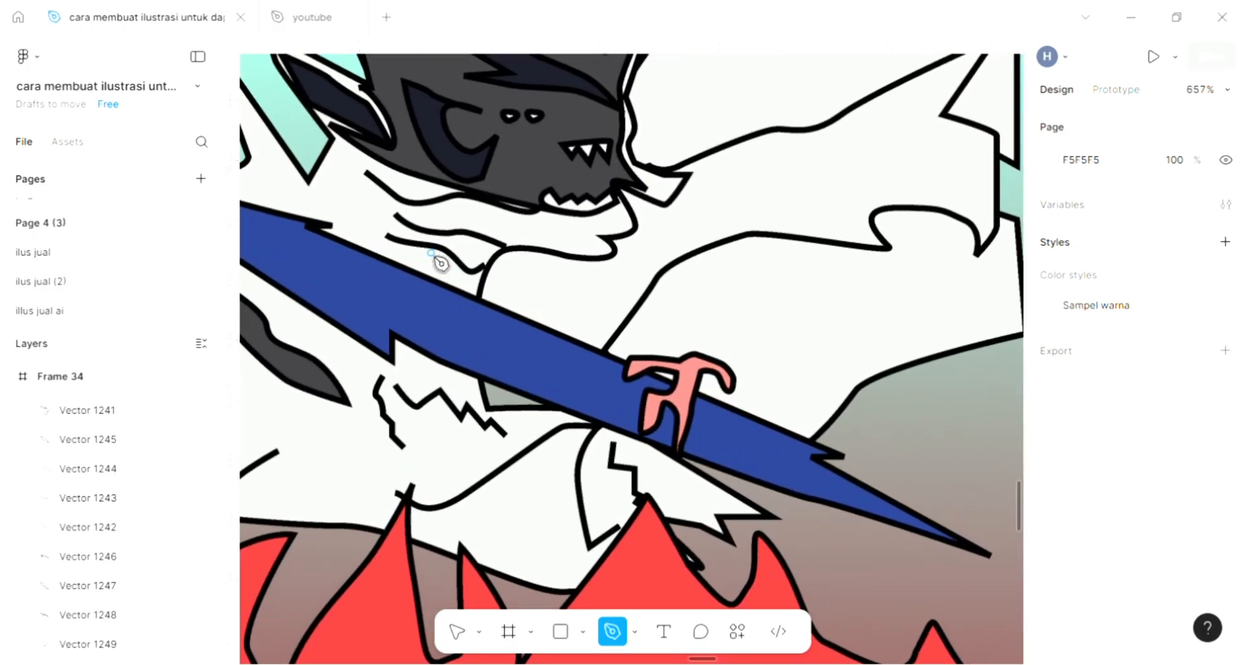
scroll(439, 264, up, 3)
scroll(588, 326, up, 2)
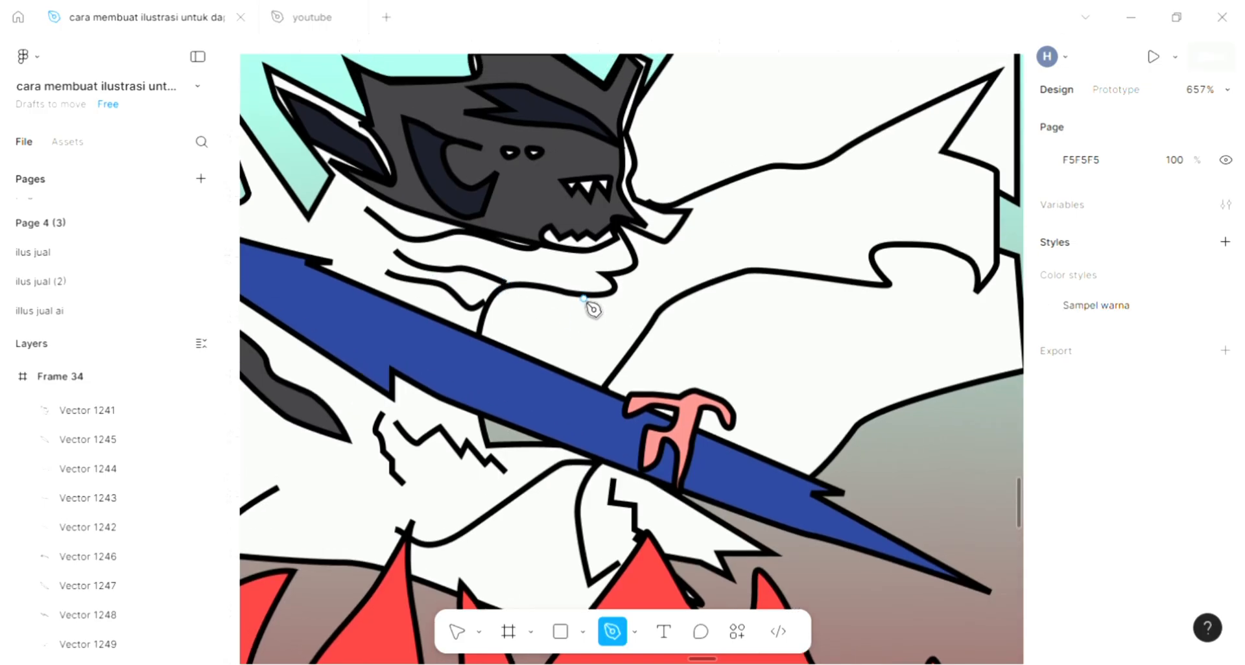
click(530, 295)
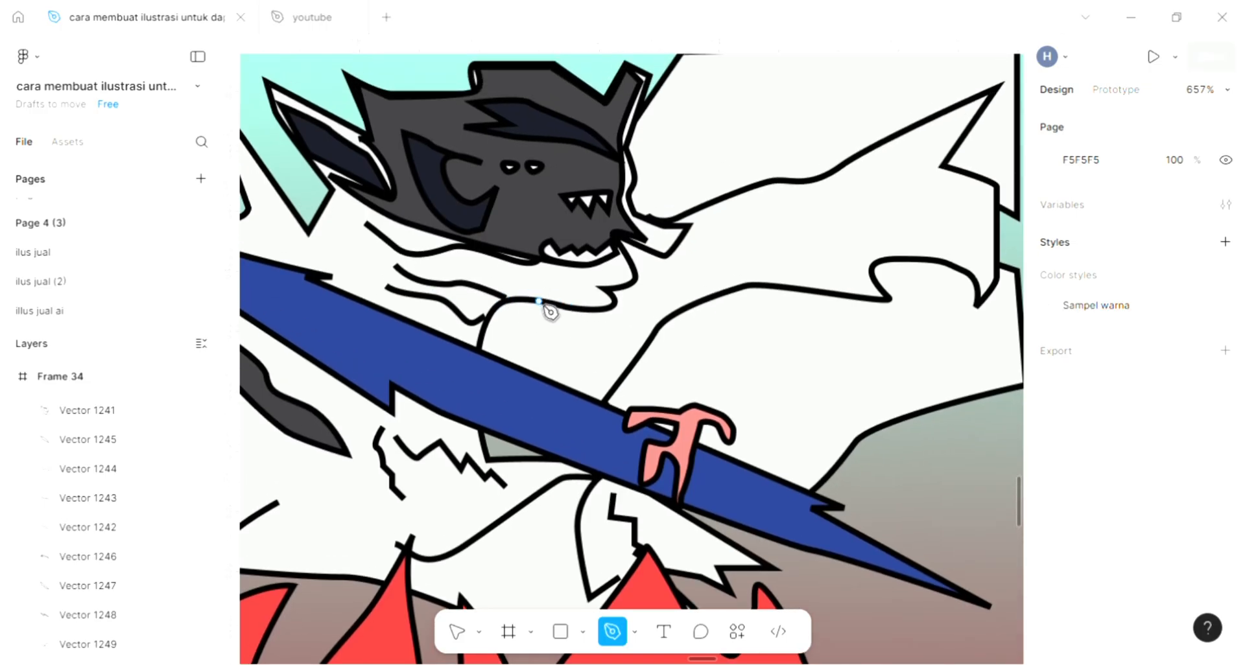
click(609, 309)
drag(718, 217, 632, 268)
click(626, 265)
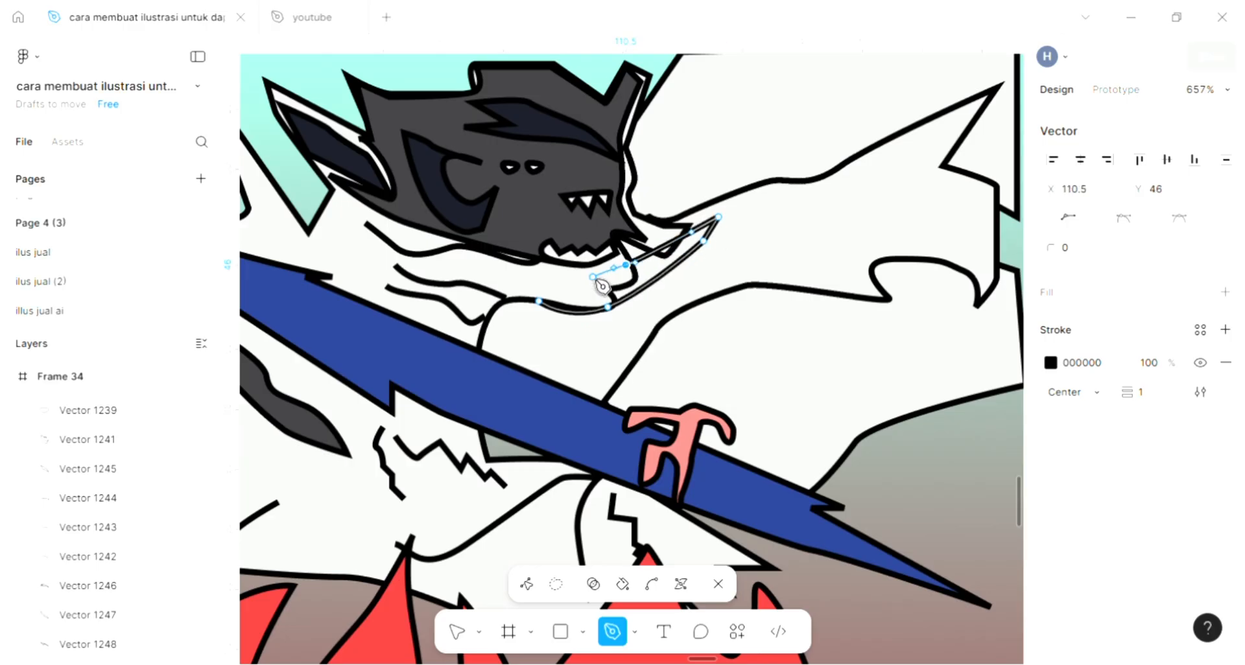
click(541, 303)
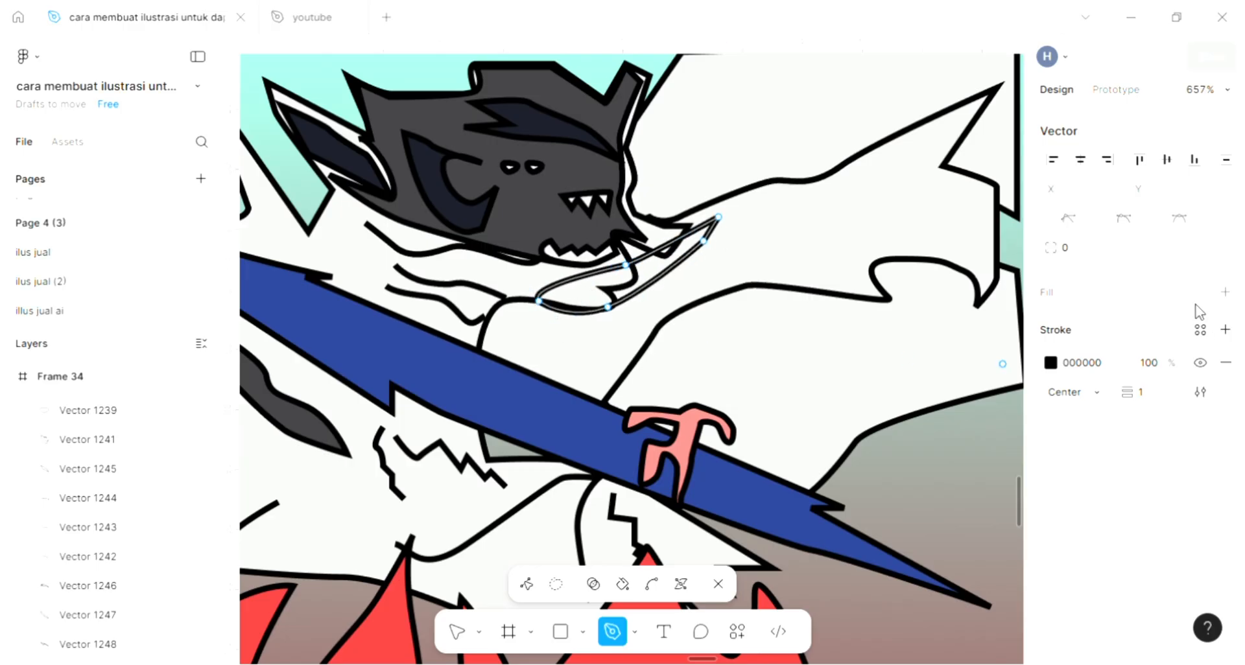
Give the pointed shape under the jaw a D9D9D9 fill and finish editing it.
click(1225, 293)
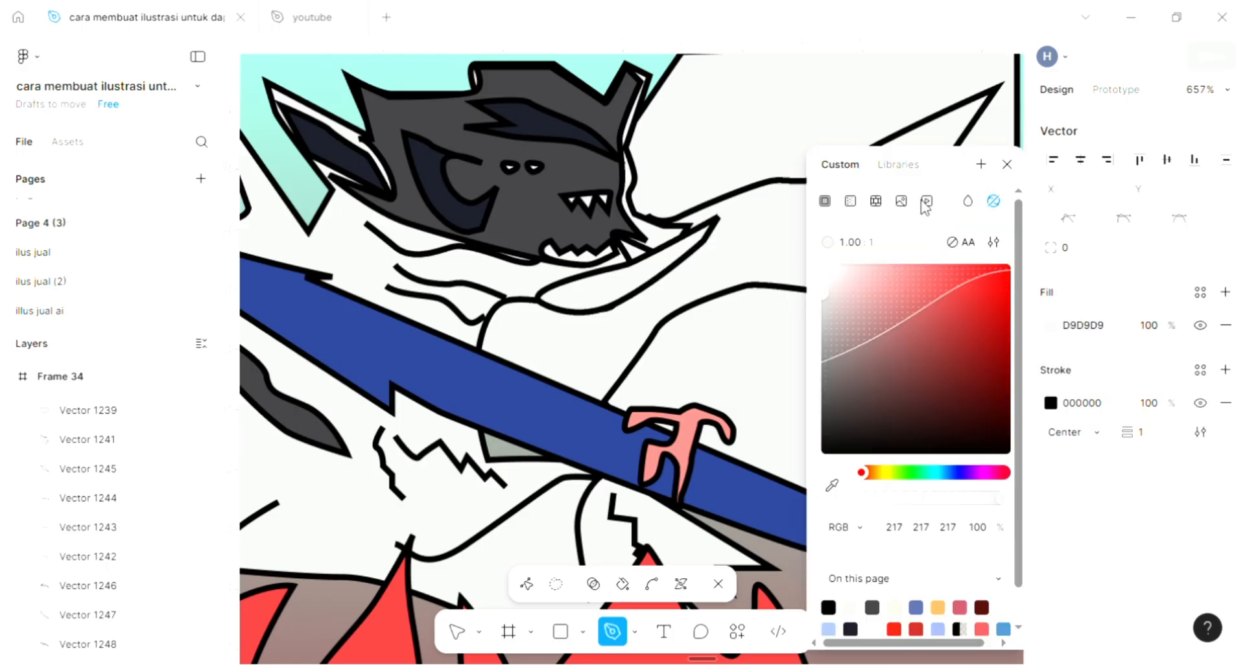
click(1002, 164)
key(v)
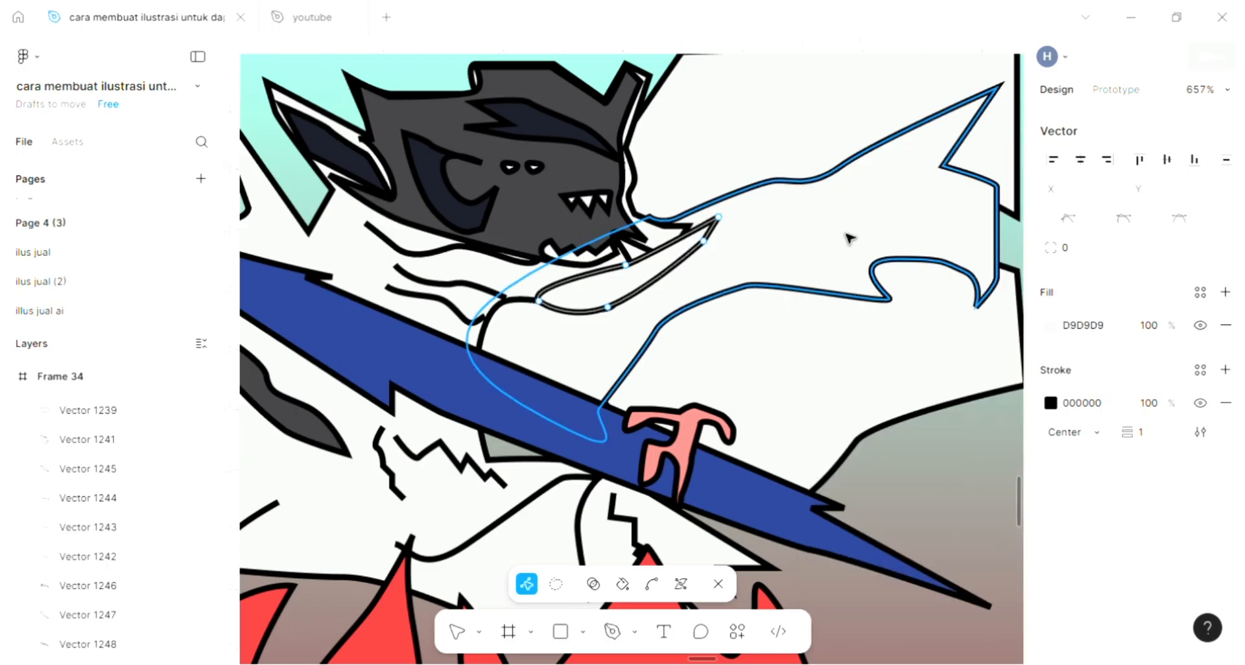
scroll(846, 233, down, 3)
key(Escape)
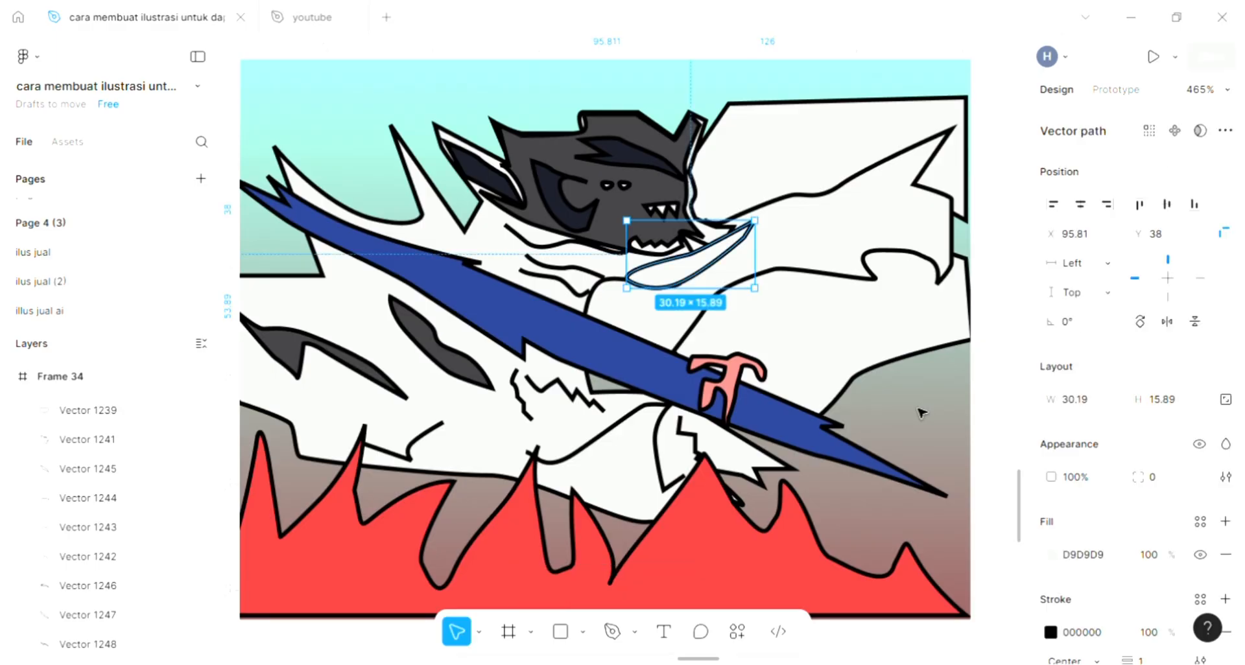
click(612, 632)
scroll(703, 397, left, 5)
scroll(704, 397, right, 2)
scroll(734, 387, right, 1)
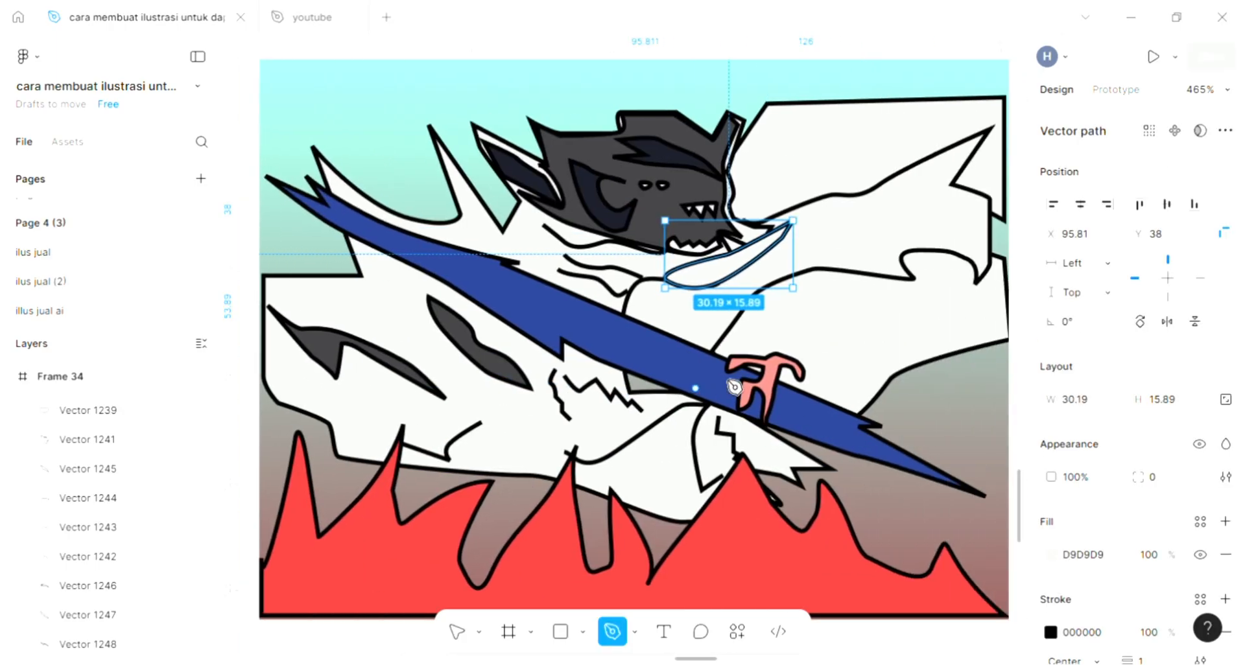
scroll(804, 343, up, 4)
scroll(803, 342, up, 1)
scroll(804, 345, right, 2)
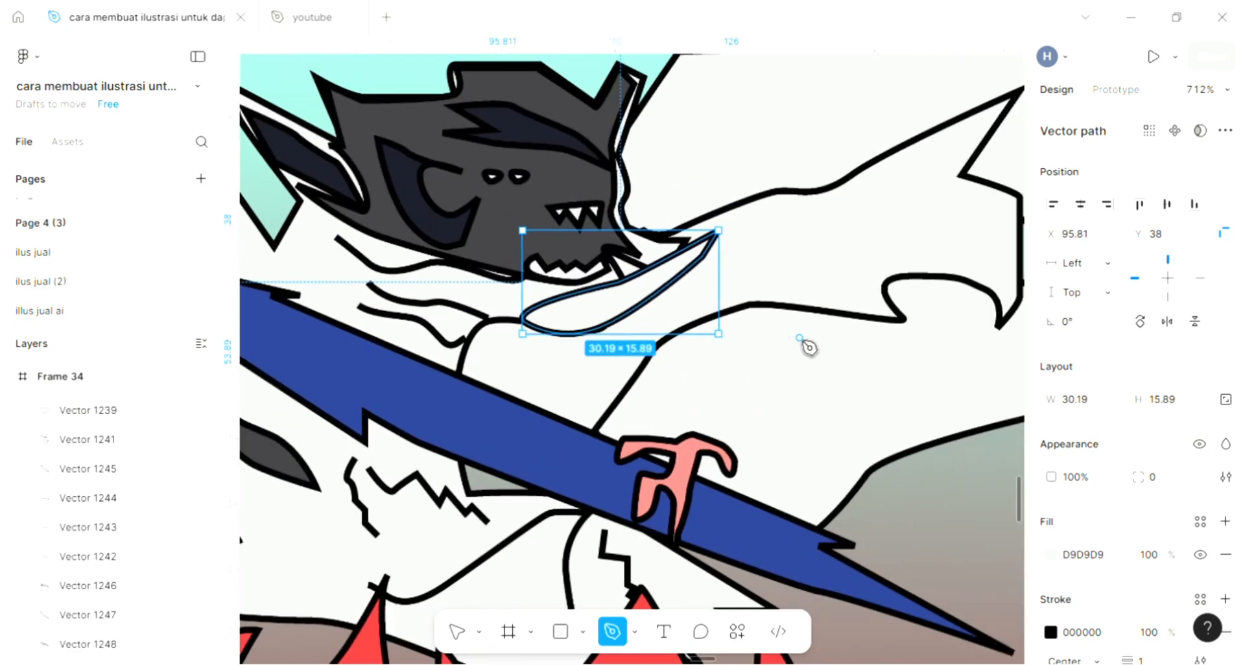
scroll(787, 493, right, 2)
scroll(787, 494, right, 1)
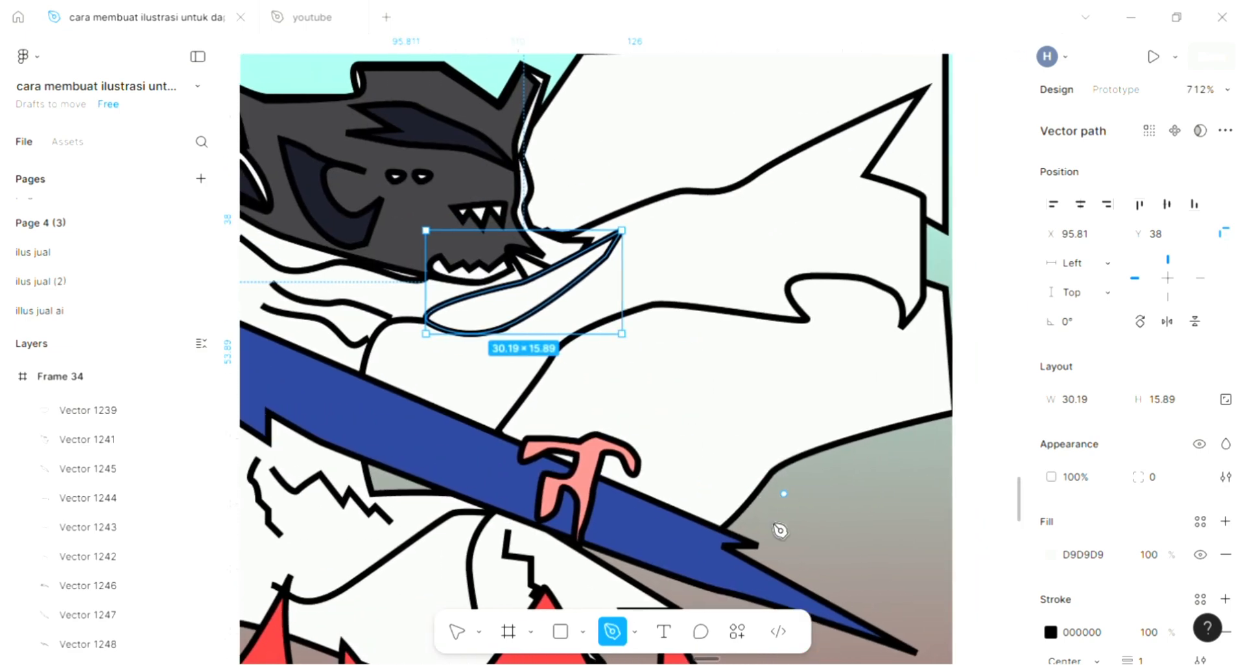
click(457, 635)
key(Escape)
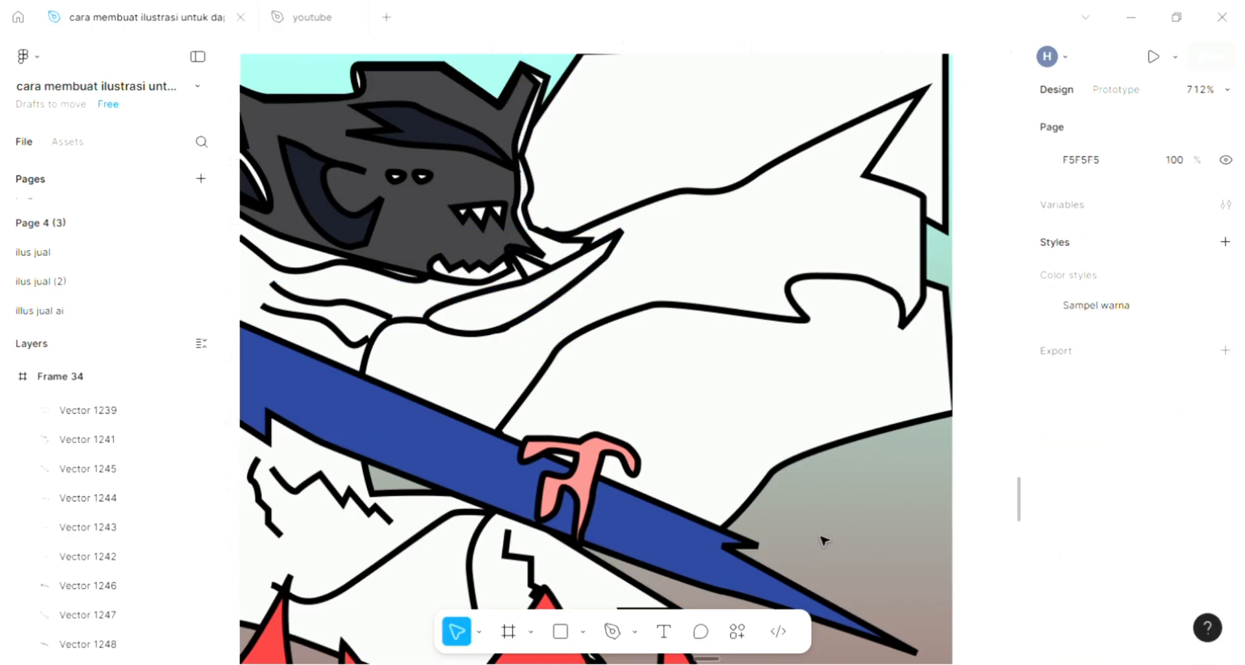
Draw a closed, curved two-pronged shape about 29.5 × 18 on the large white area in front of the face with the Pen tool.
click(610, 632)
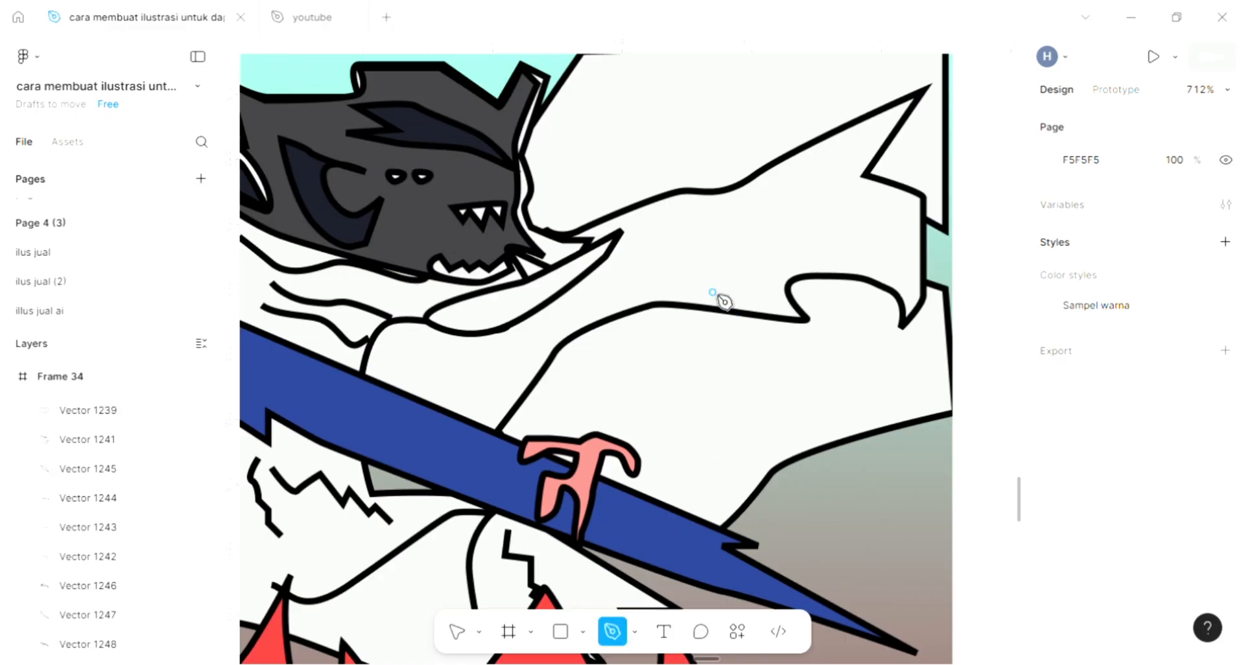
scroll(723, 295, up, 2)
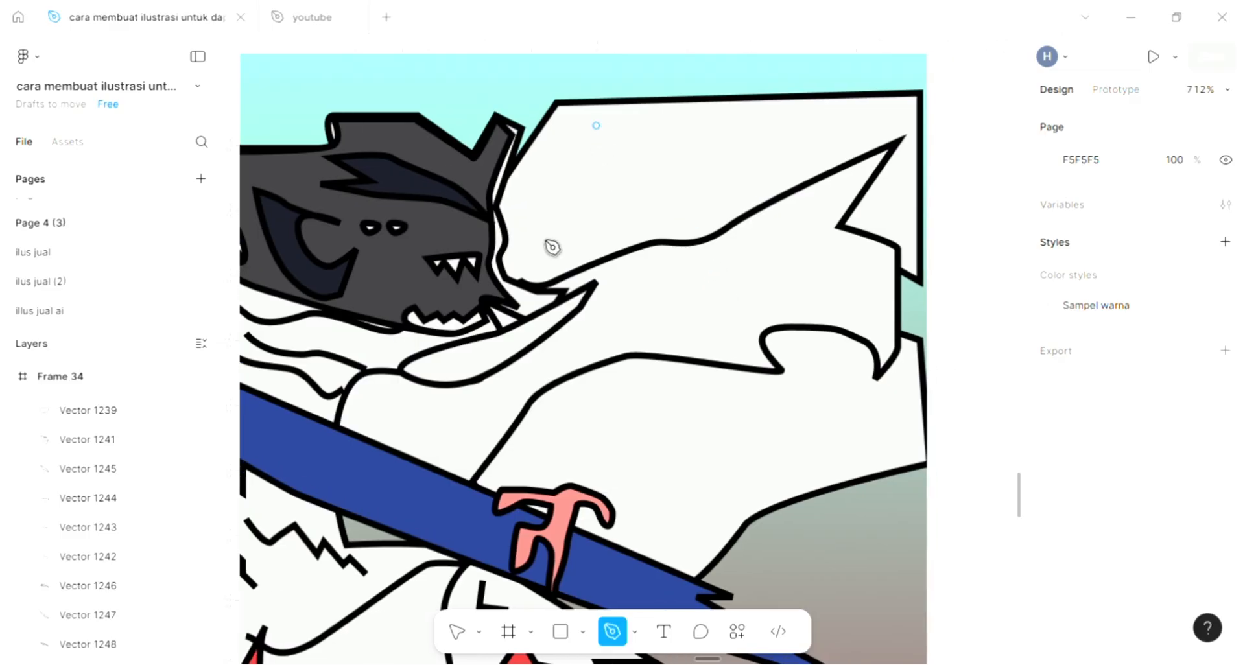
mouse_move(544, 239)
mouse_down()
mouse_move(587, 216)
mouse_move(647, 215)
mouse_move(732, 140)
mouse_up()
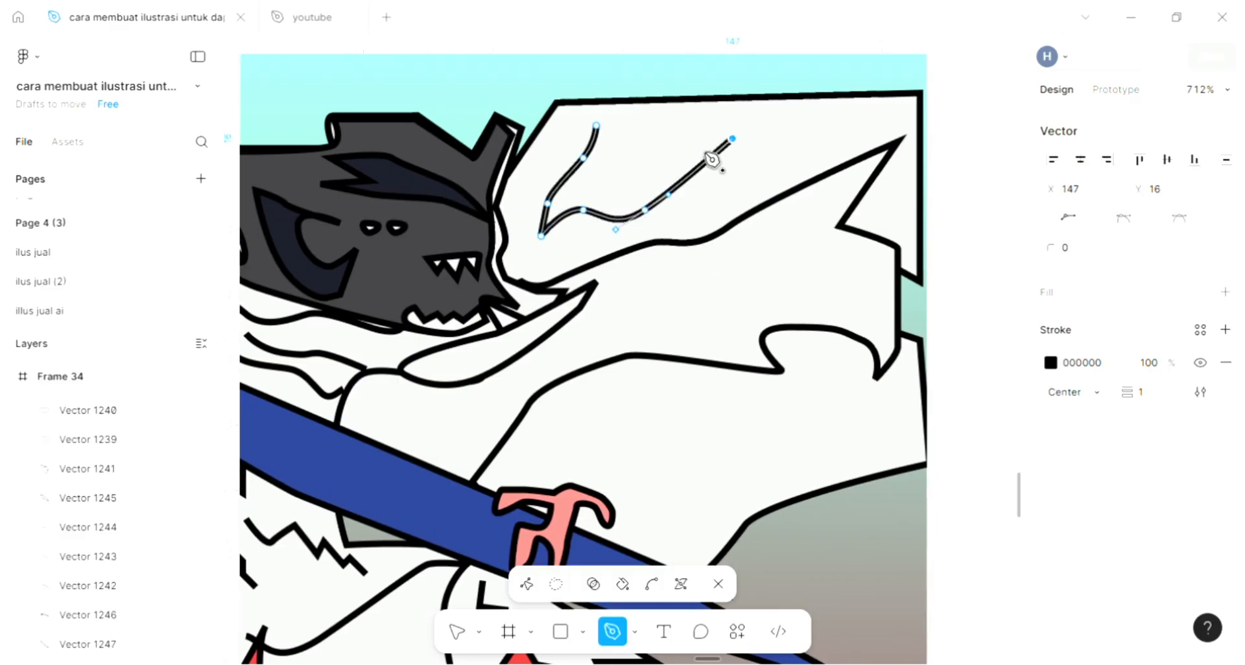
click(606, 171)
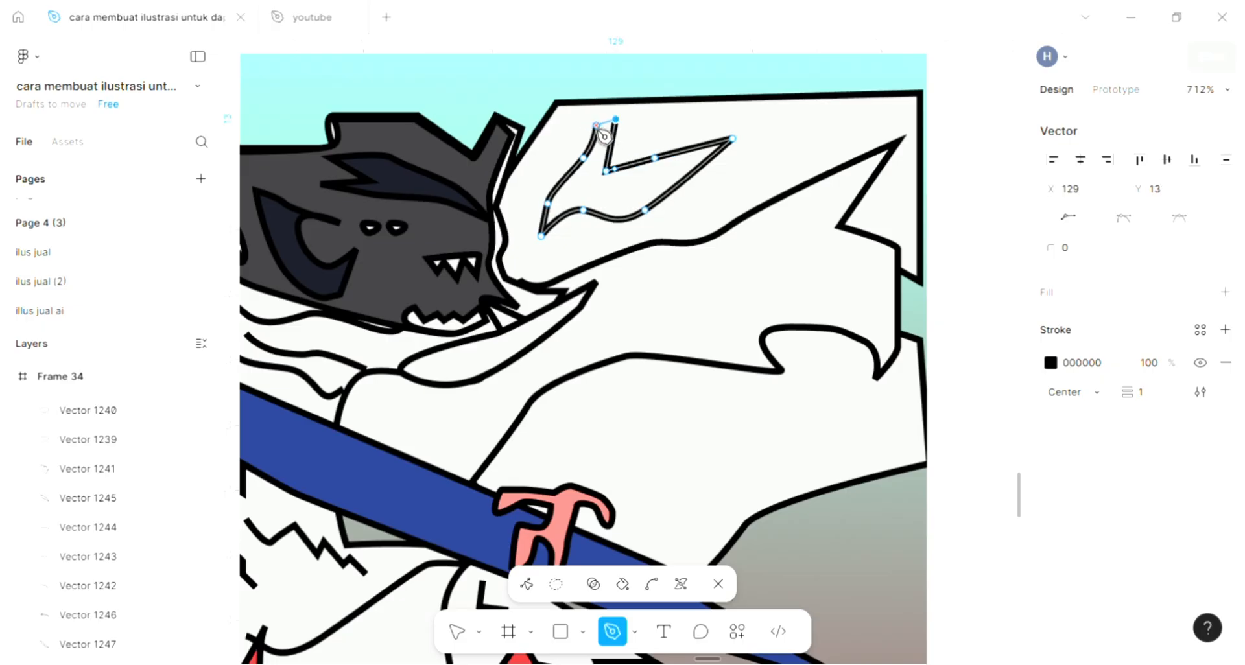
click(597, 125)
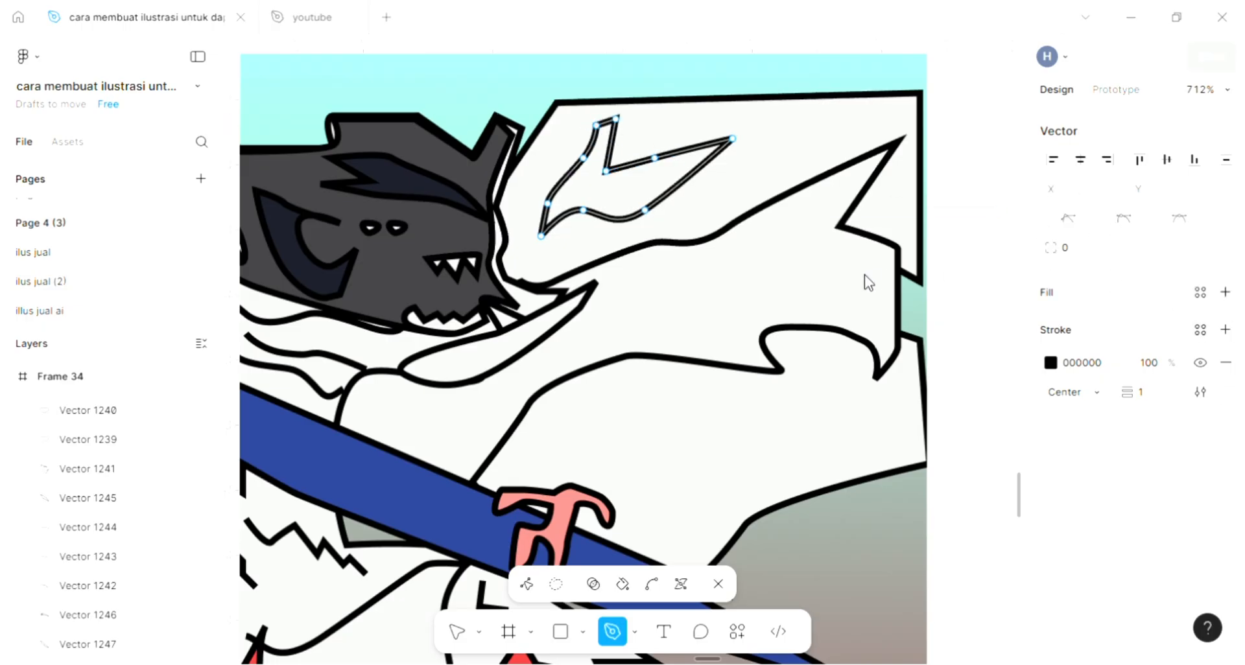
Fill the two-pronged shape with dark grey 3E3D41 sampled from the head and finish editing it.
key(i)
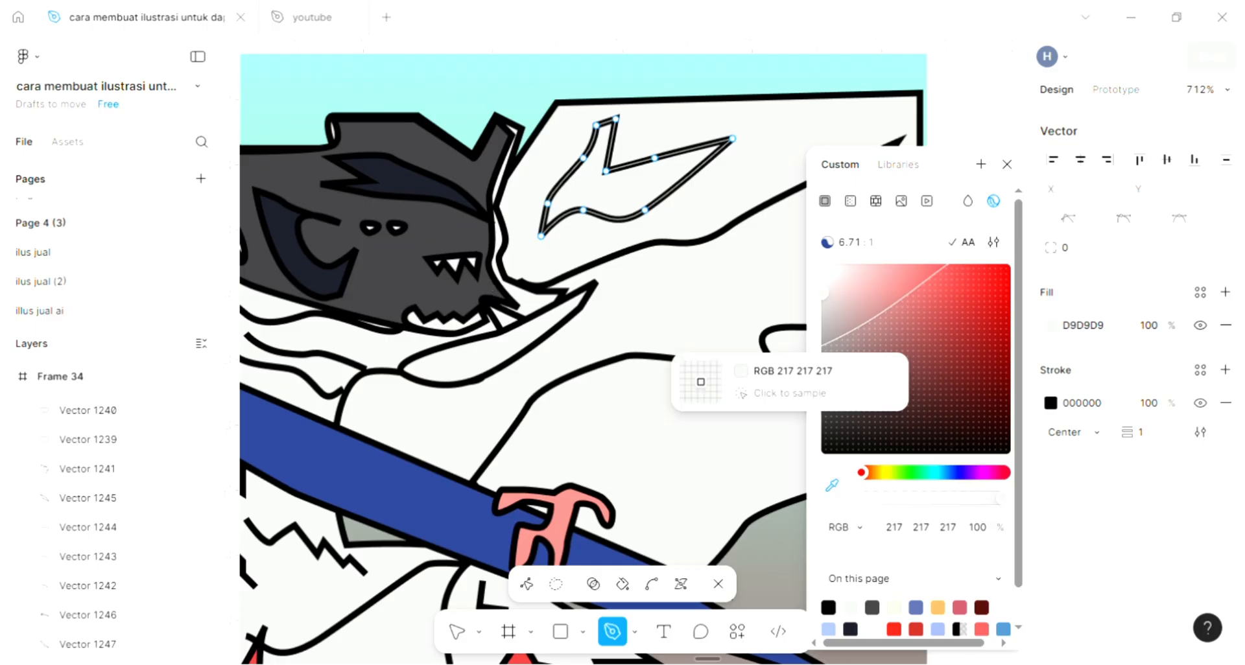
click(700, 382)
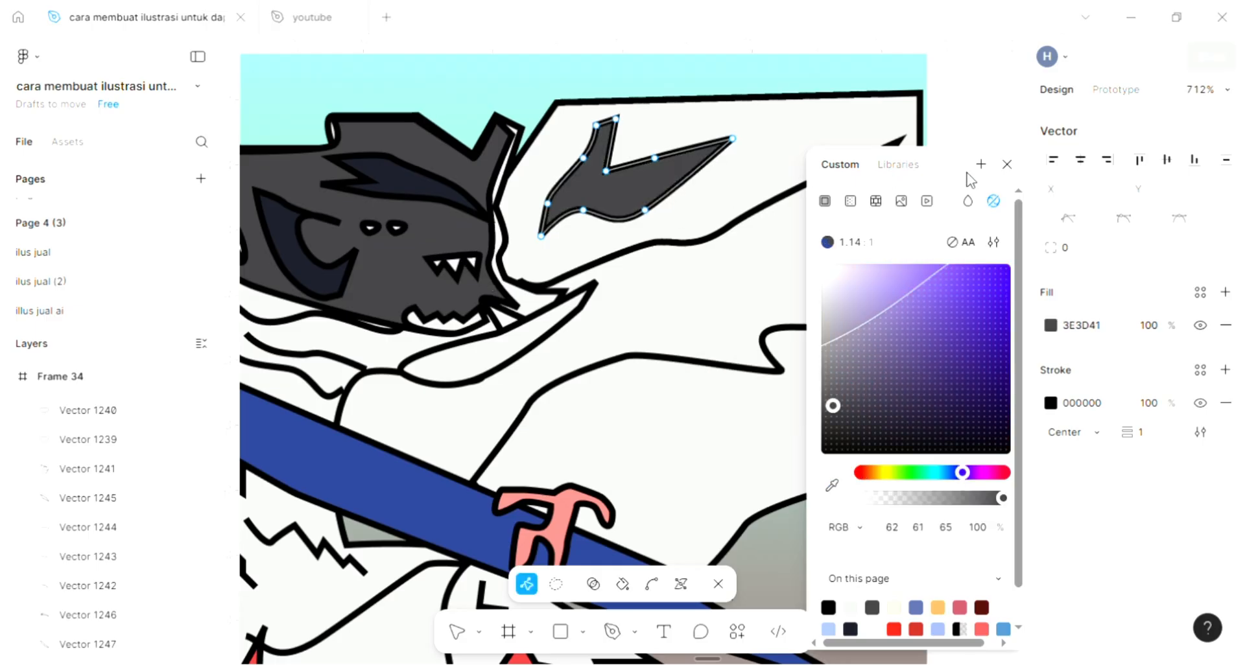
click(1006, 166)
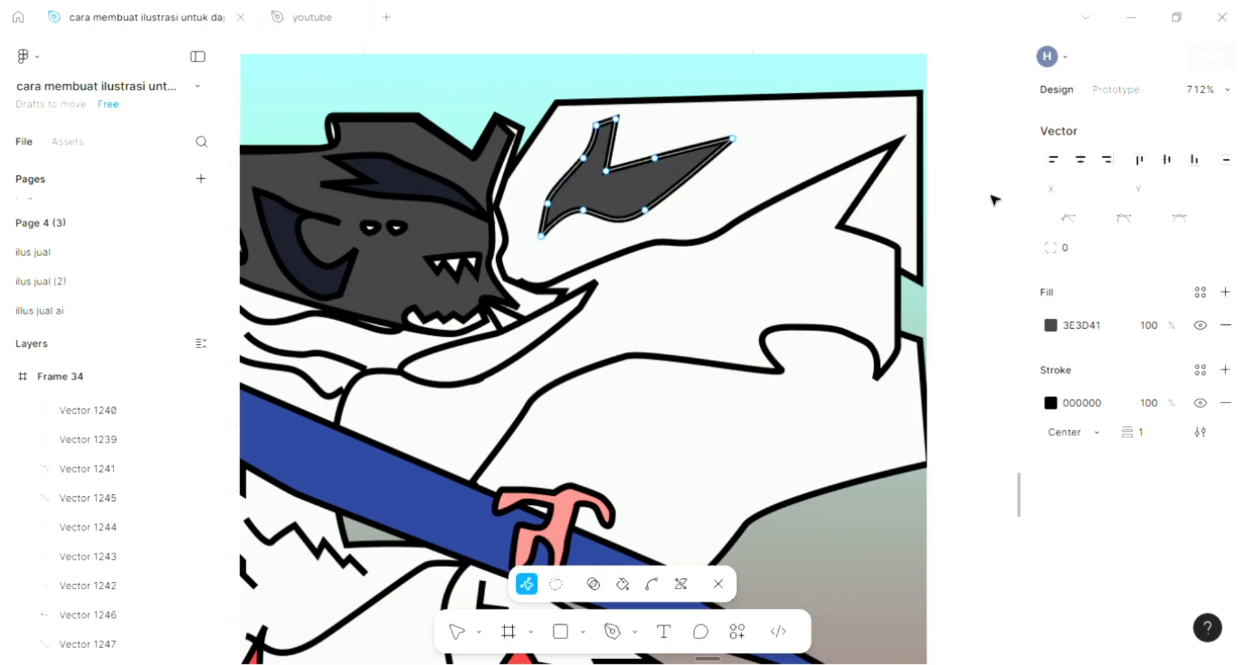
click(1050, 326)
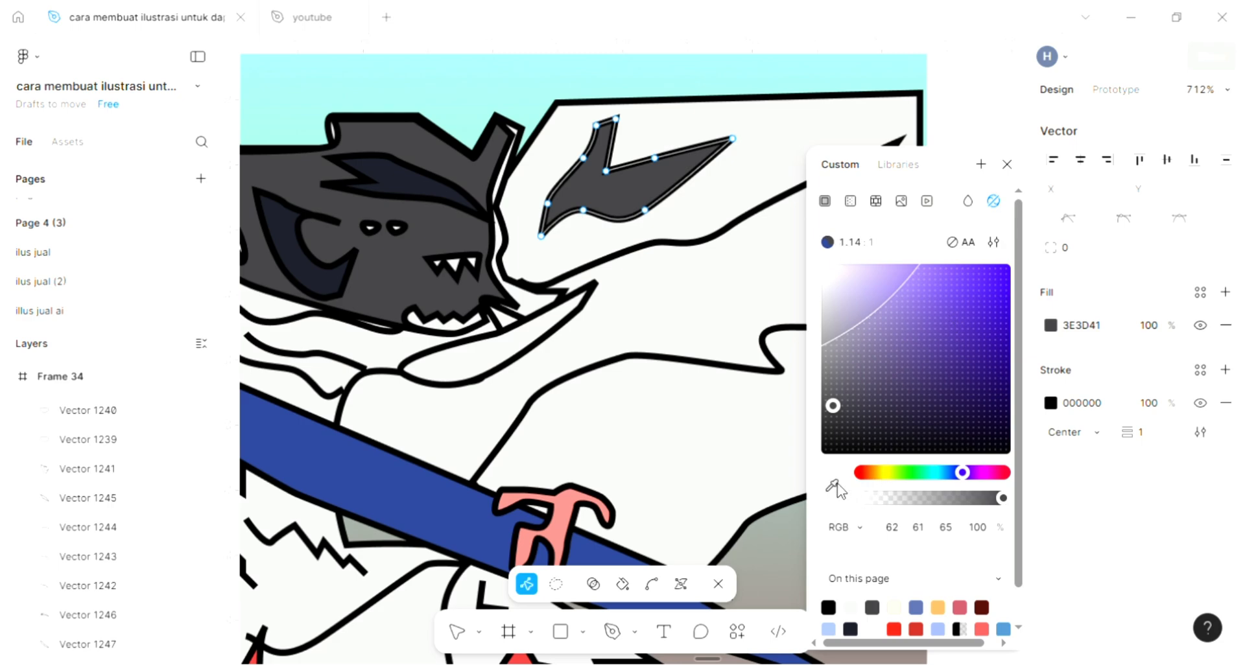
click(411, 261)
key(Escape)
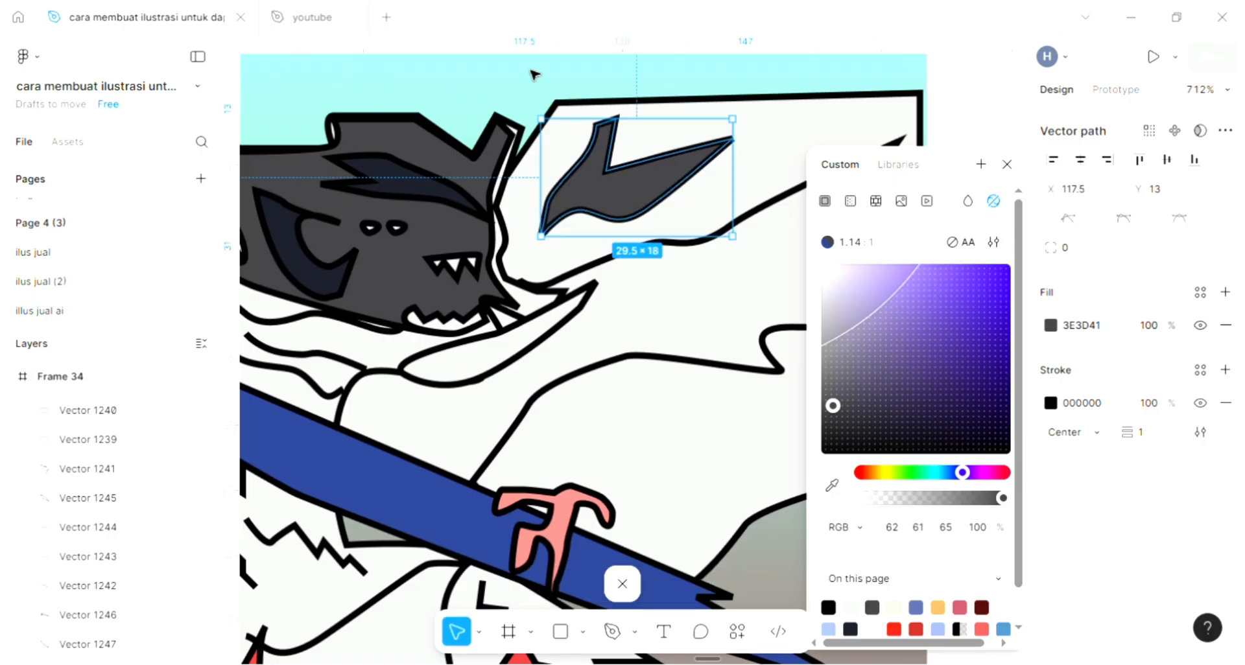
Draw a closed, curved wing-like shape about 50.6 × 20.5 on the white area above the pink hilt with the Pen tool.
key(Escape)
scroll(707, 288, down, 5)
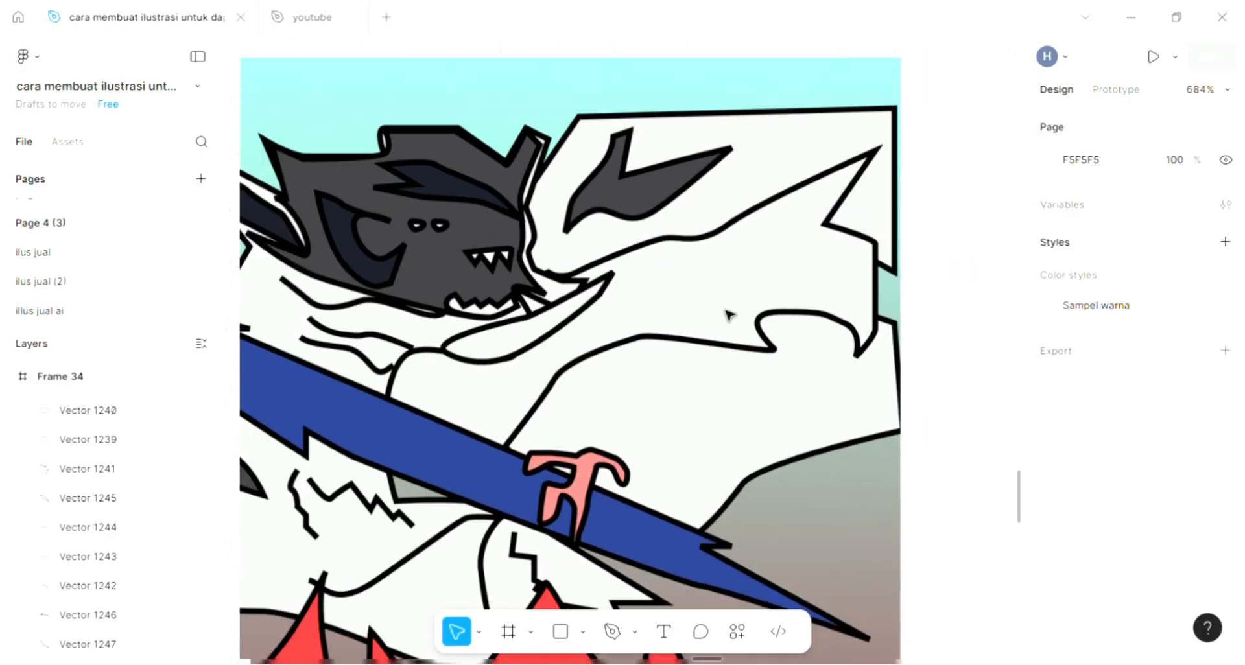
scroll(721, 379, down, 1)
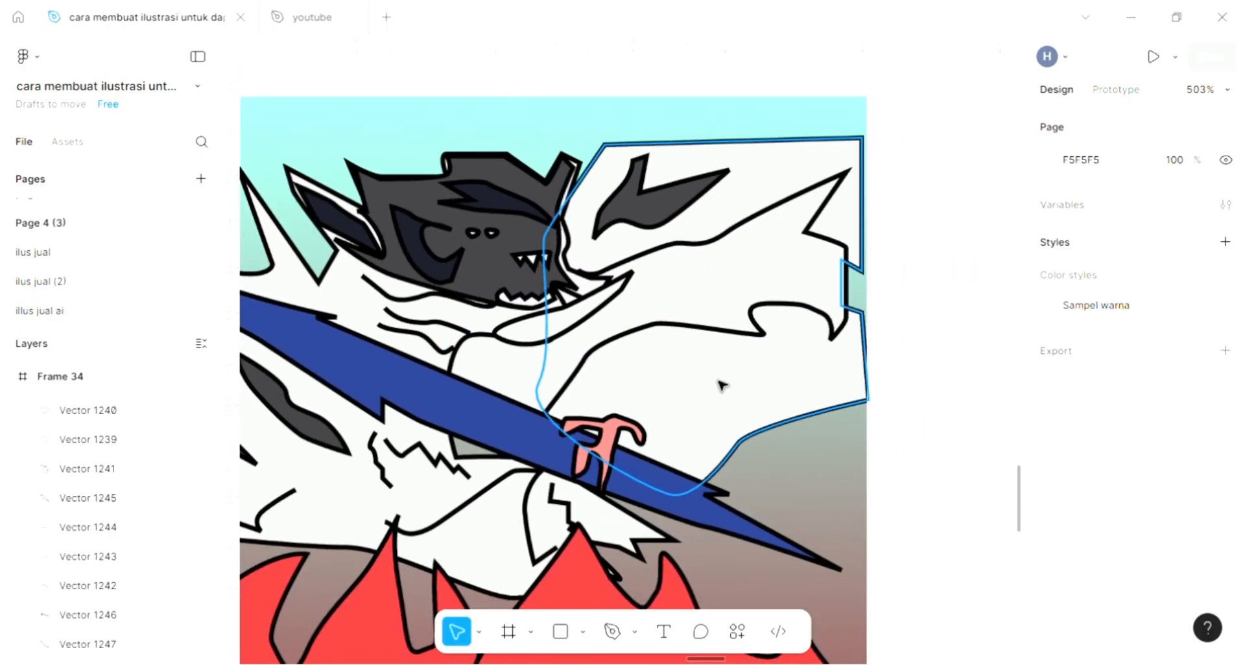
click(611, 632)
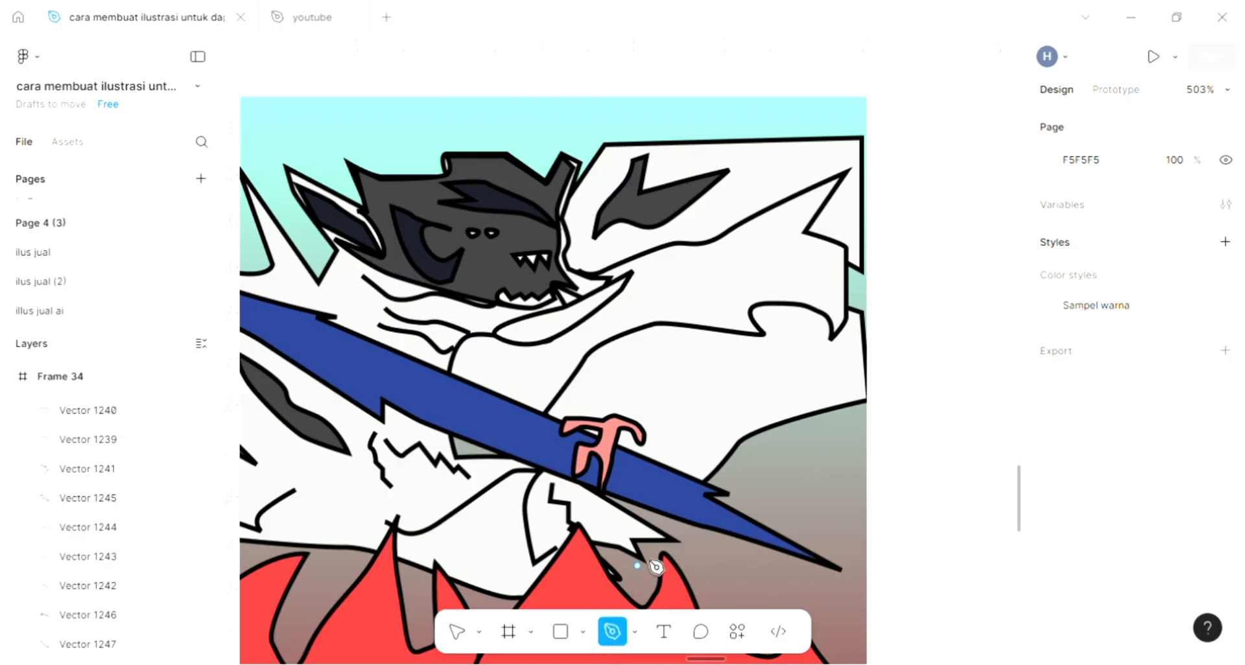
scroll(693, 453, left, 2)
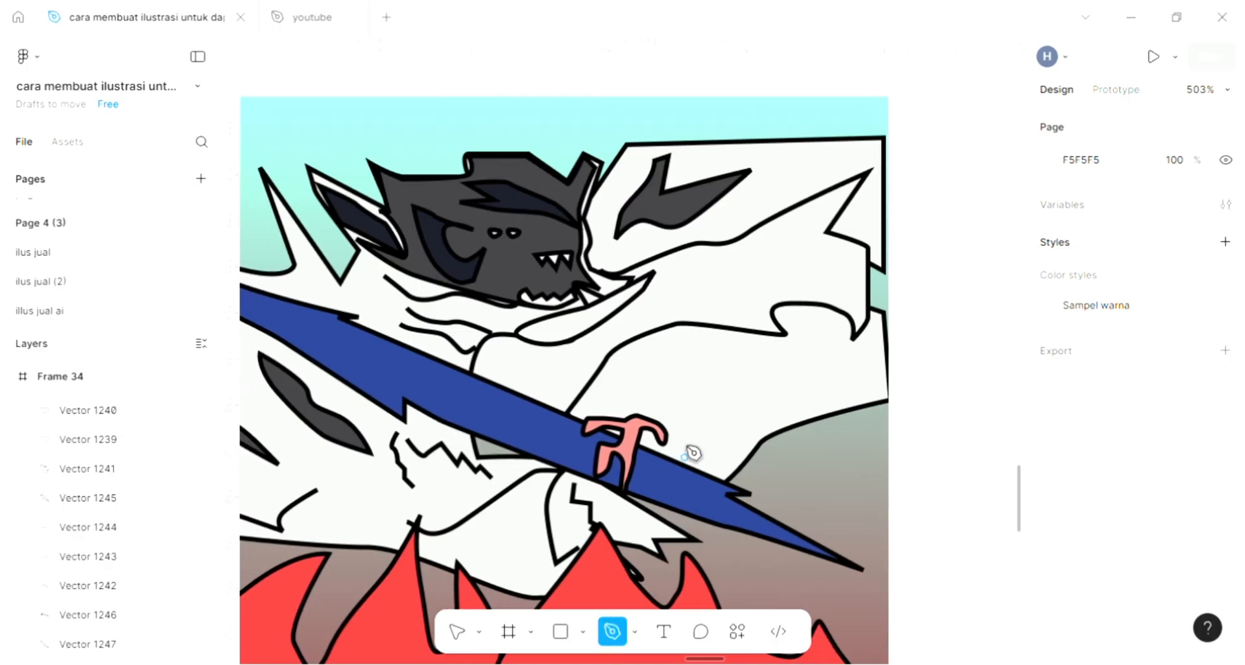
click(835, 366)
drag(778, 350, 754, 351)
click(707, 376)
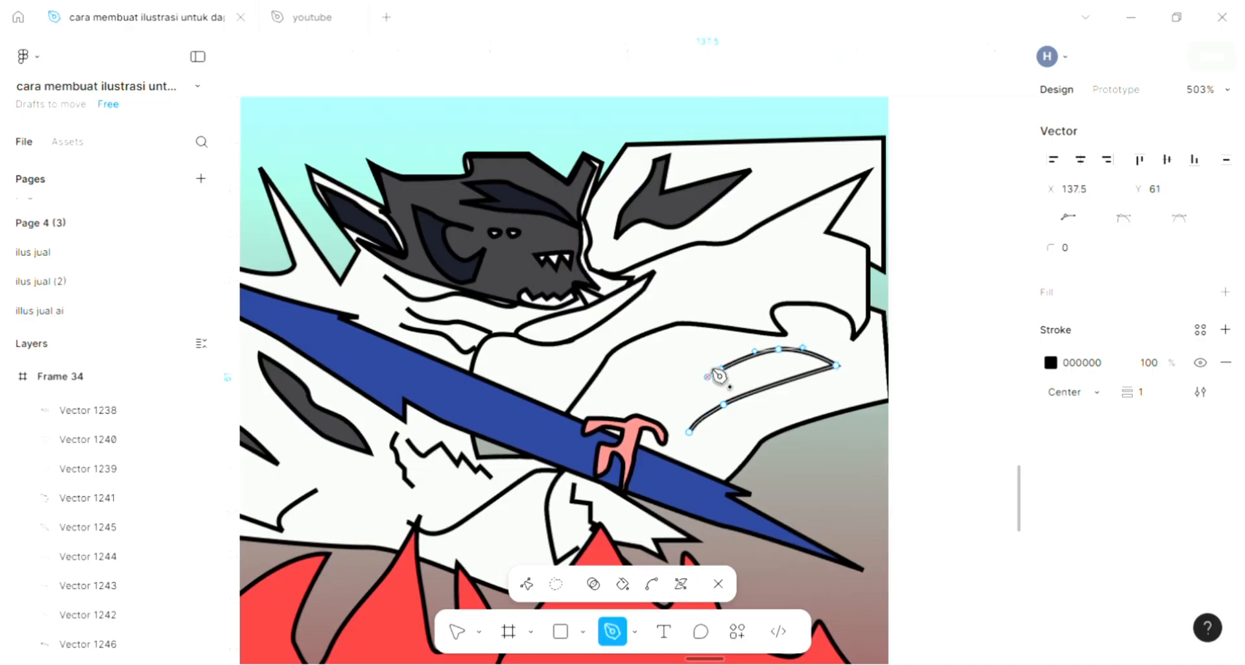
click(717, 337)
click(650, 349)
drag(606, 376, 650, 372)
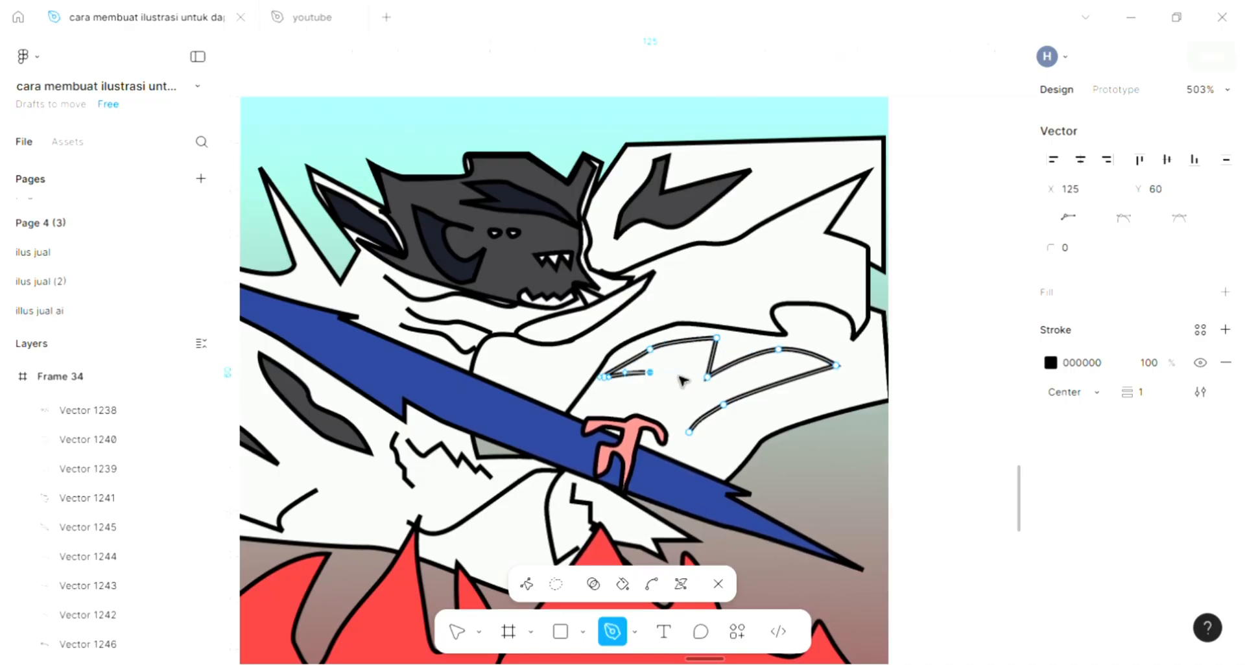
click(689, 432)
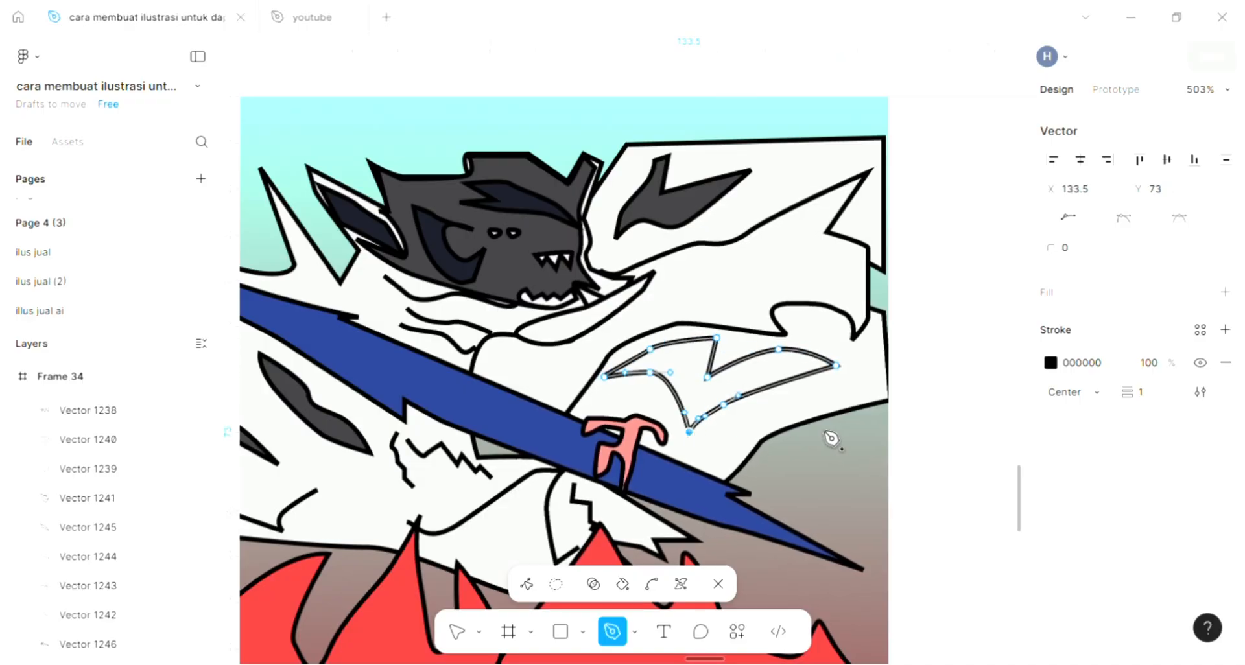
Fill the wing-like shape with dark grey 3E3D41 sampled from the artwork and finish editing it.
click(1225, 291)
click(1051, 325)
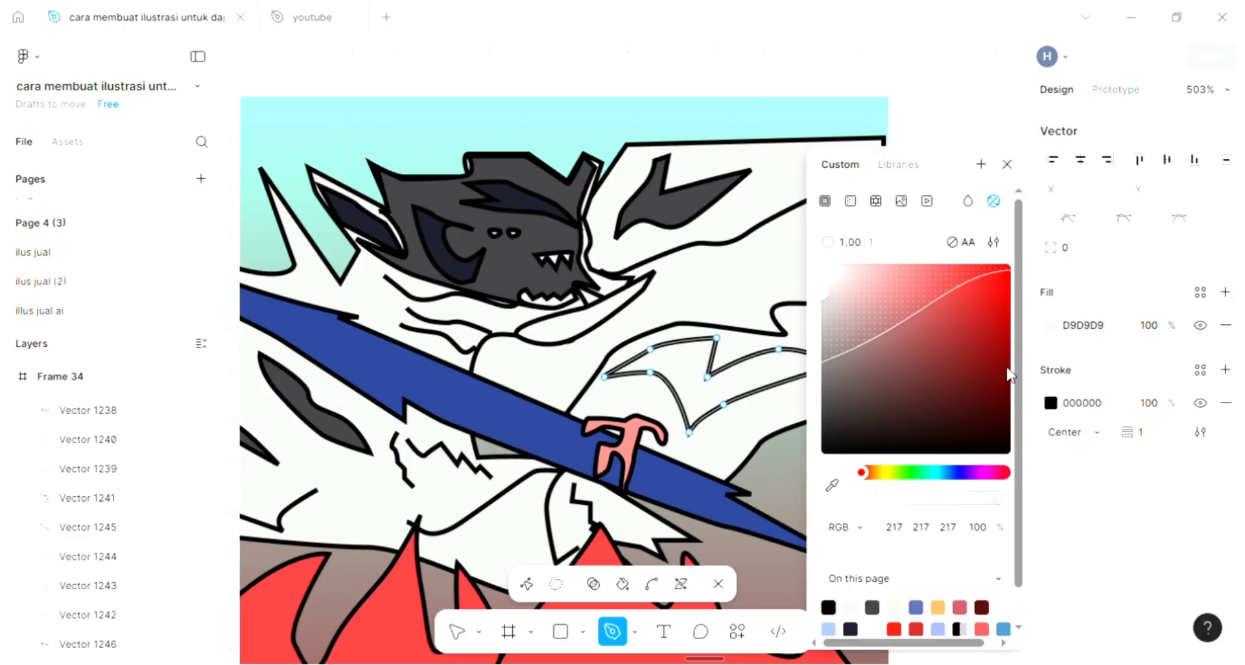
click(831, 487)
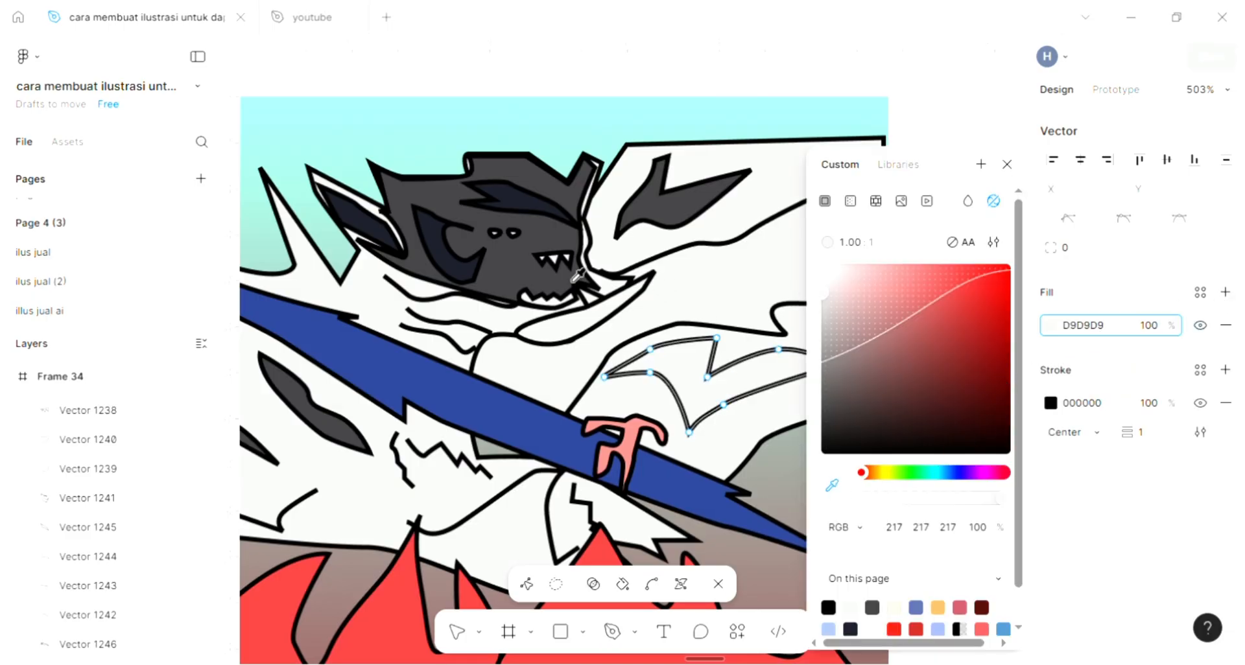
double_click(699, 143)
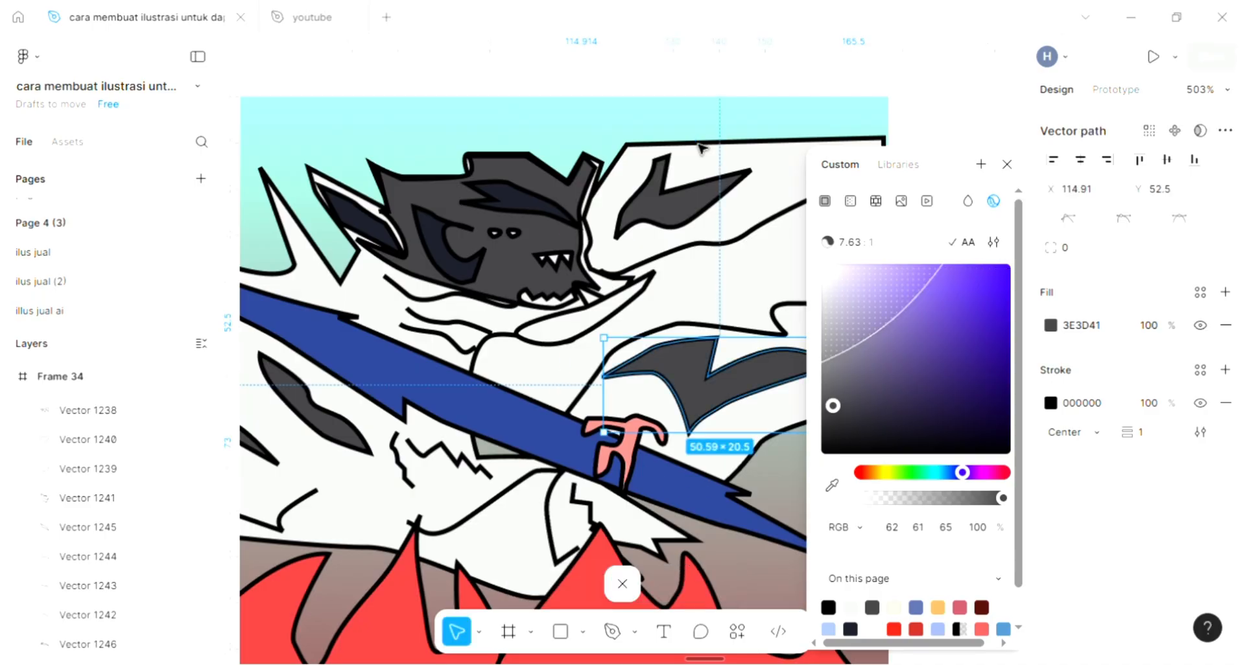
click(706, 128)
Draw a small closed, jagged pointed shape on the blue blade, starting its tip at the blade's upper edge below the ear.
scroll(765, 290, down, 3)
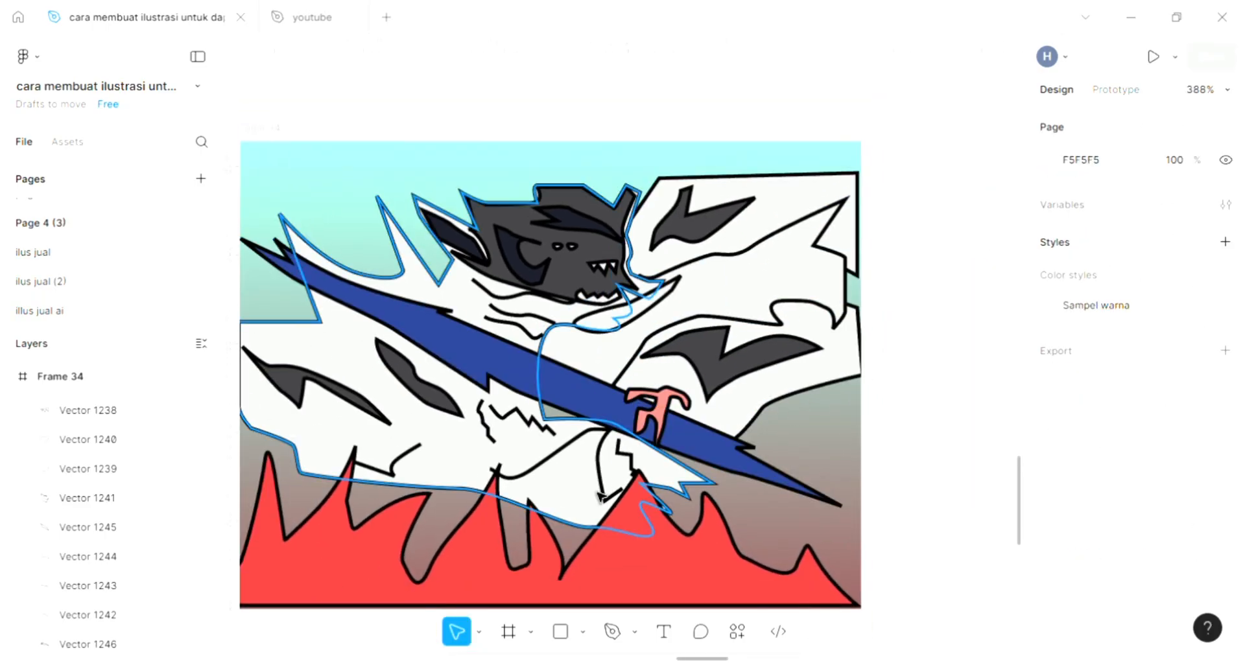
scroll(606, 509, left, 3)
scroll(606, 509, left, 2)
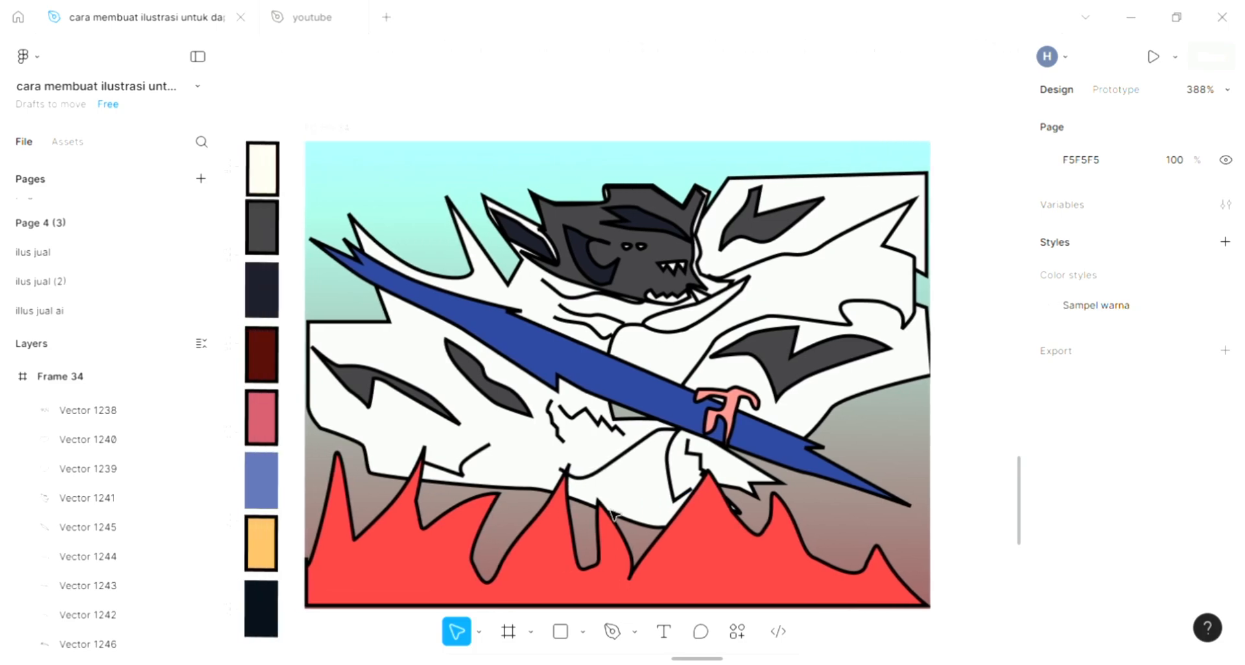
click(604, 627)
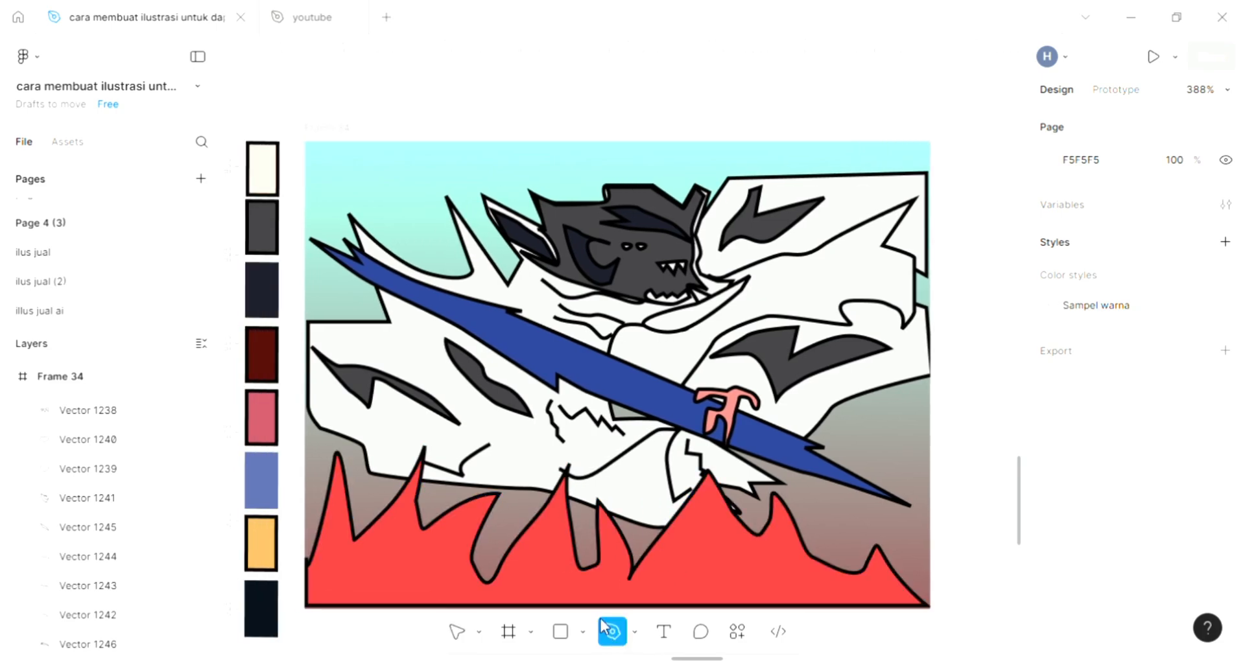
scroll(379, 356, up, 5)
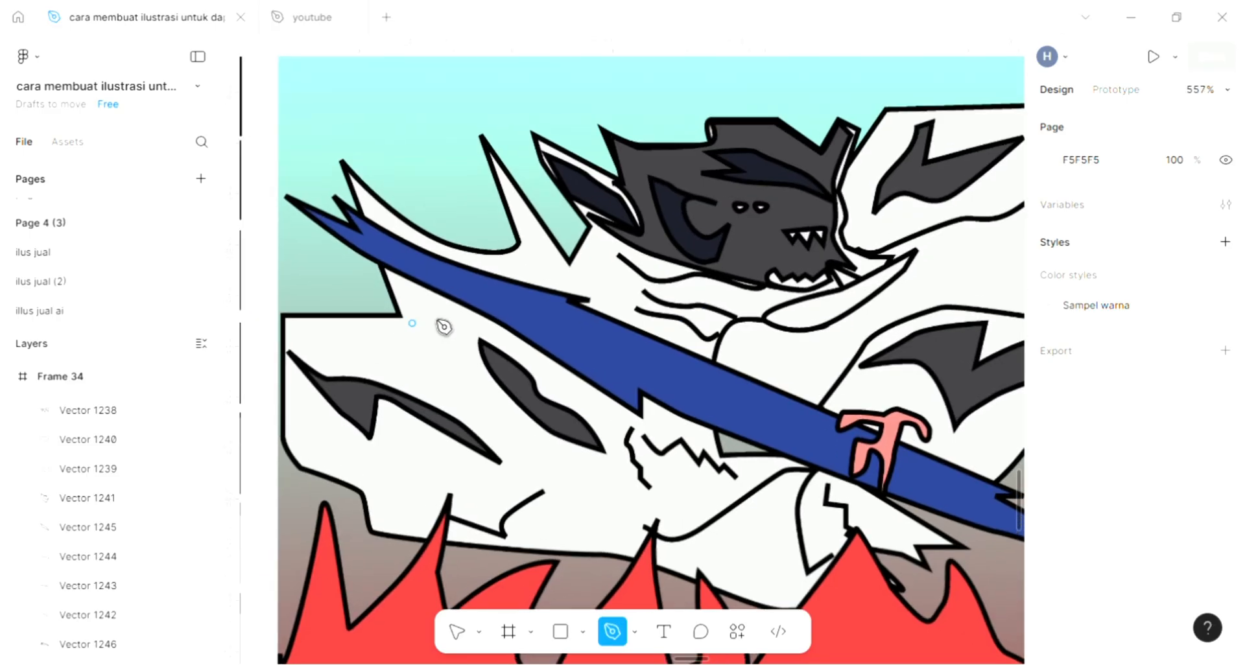
click(567, 331)
click(594, 353)
click(588, 331)
click(615, 342)
click(625, 346)
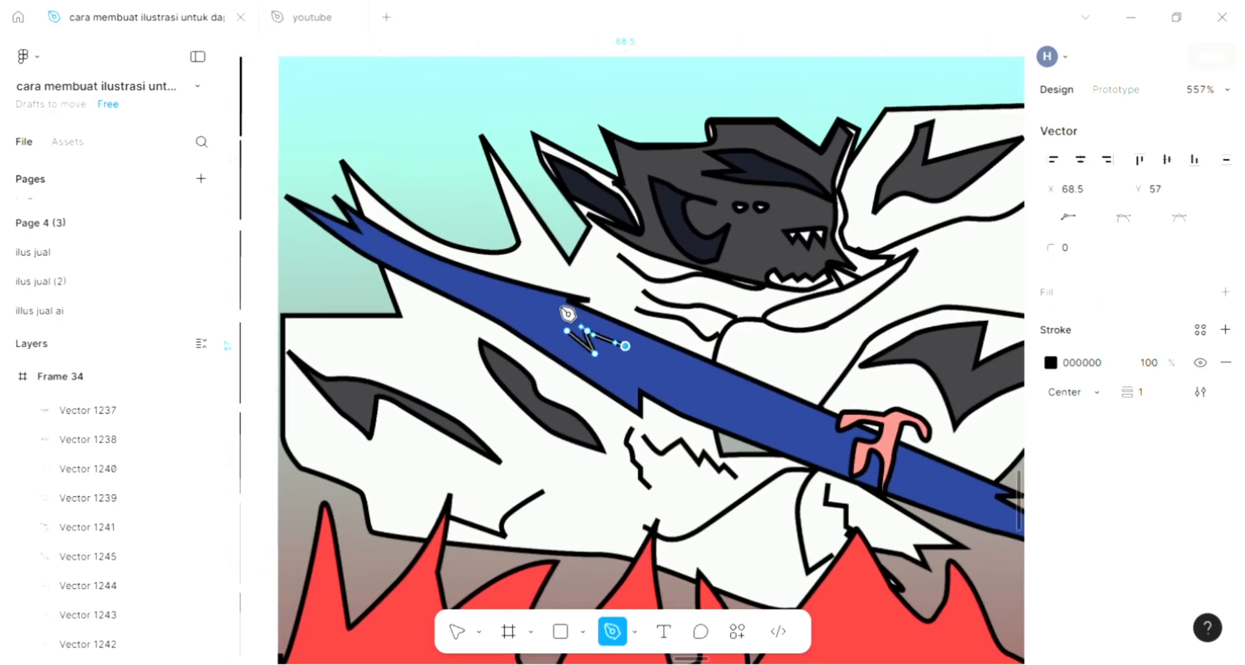
click(541, 293)
click(567, 331)
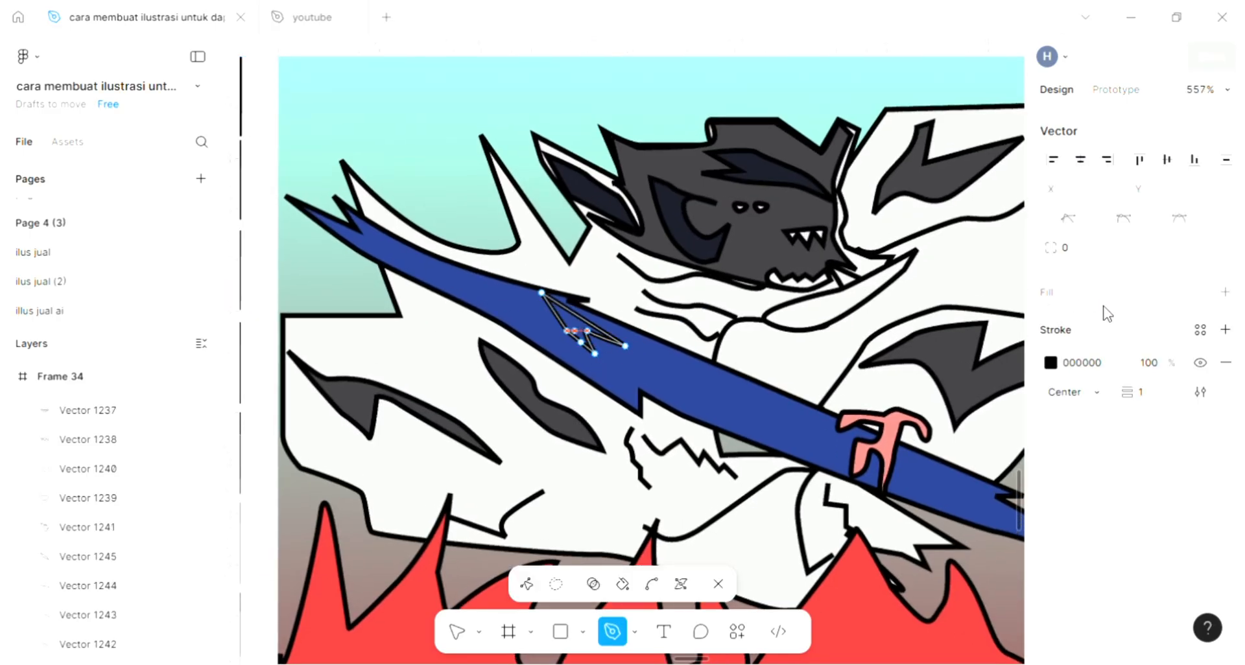
Give the jagged shape on the blade a D9D9D9 fill and finish editing it.
click(1225, 293)
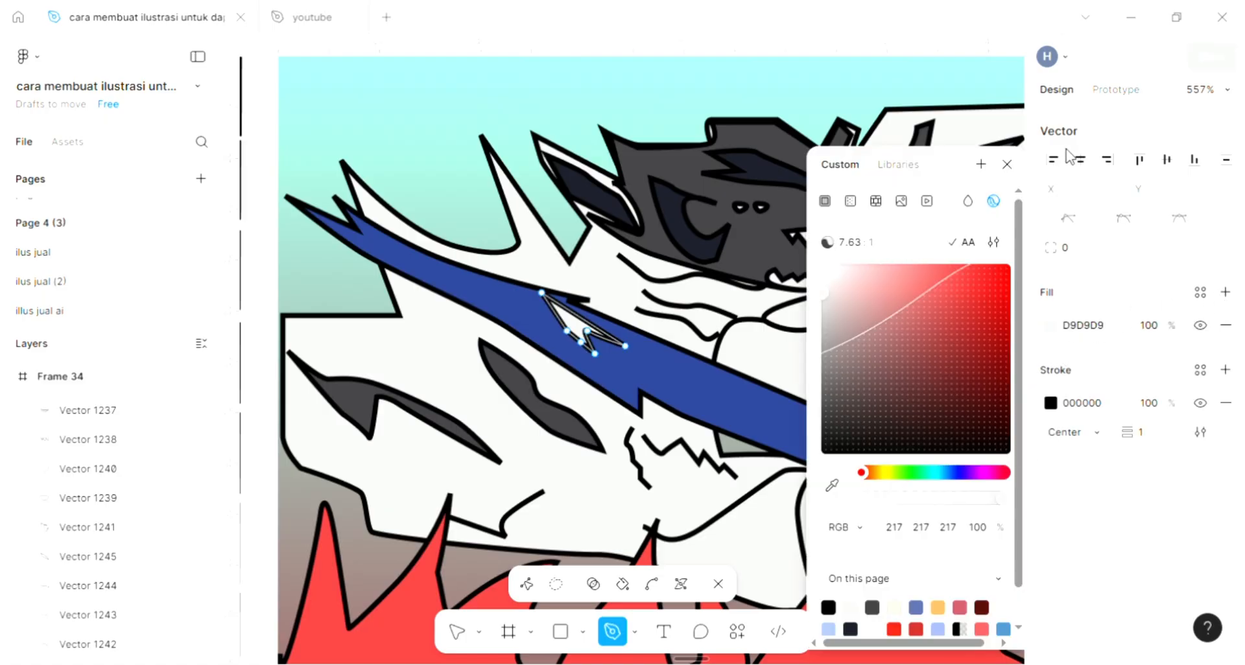
click(1007, 165)
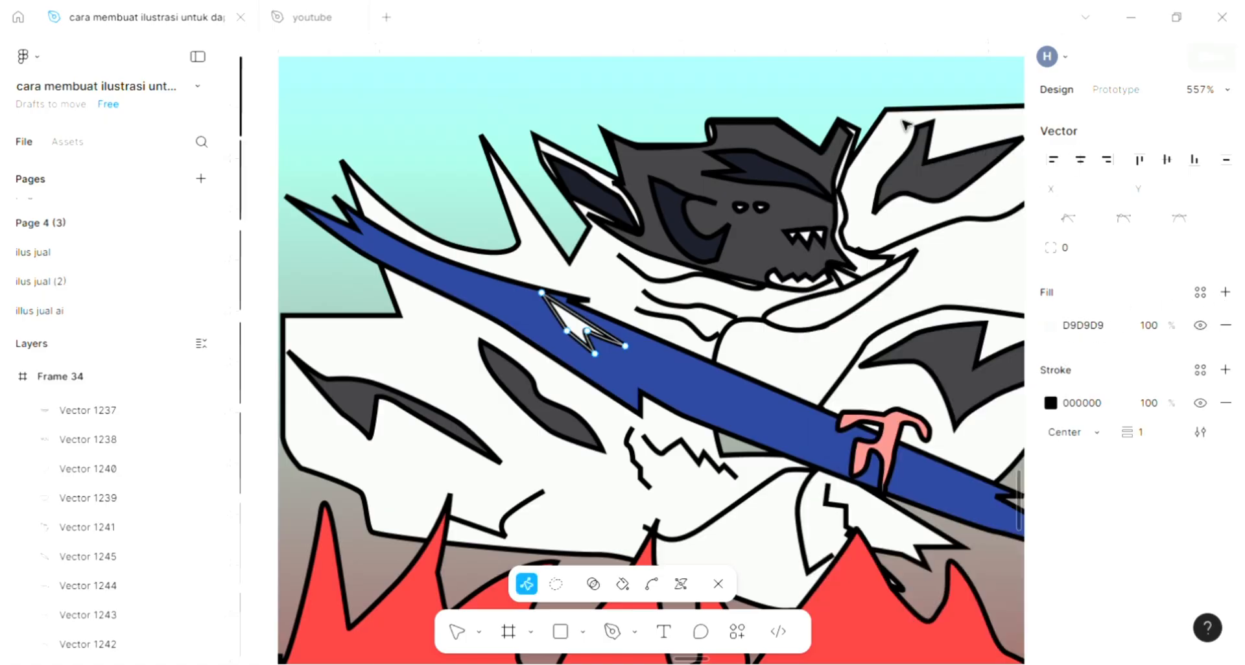
double_click(857, 95)
click(858, 94)
Draw a second closed, jagged shape about 15 × 10.5 on the blue blade, just before the pink hilt.
scroll(858, 95, right, 1)
scroll(858, 96, down, 2)
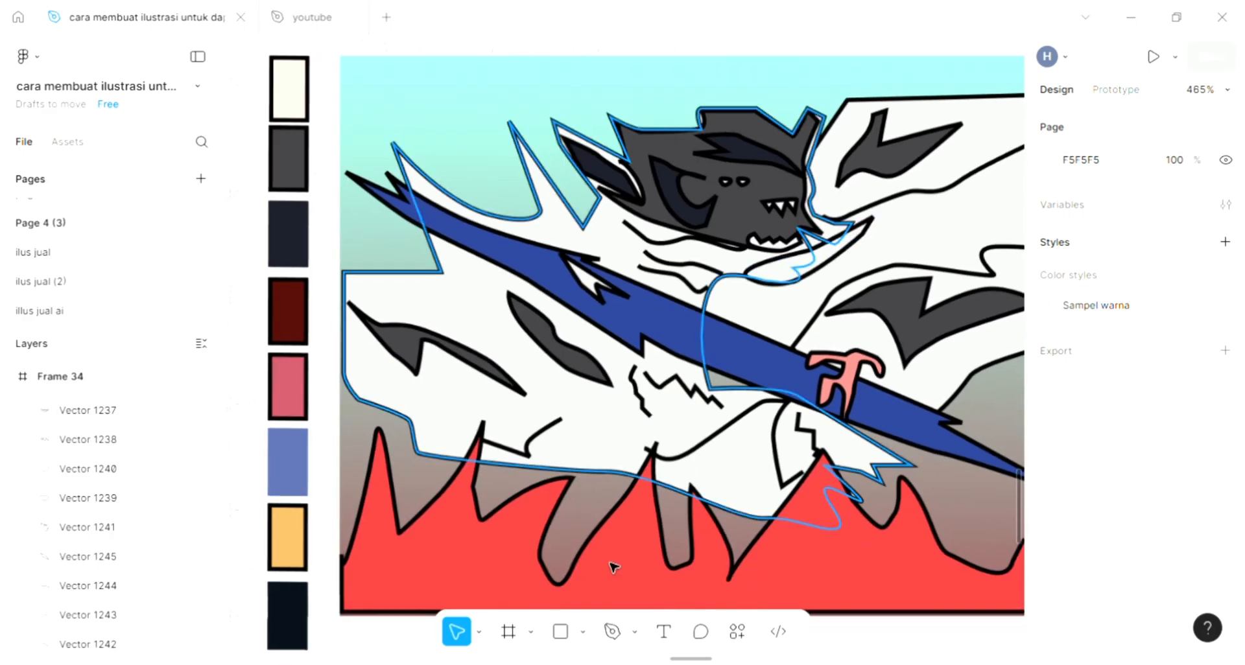
click(612, 632)
scroll(741, 396, up, 1)
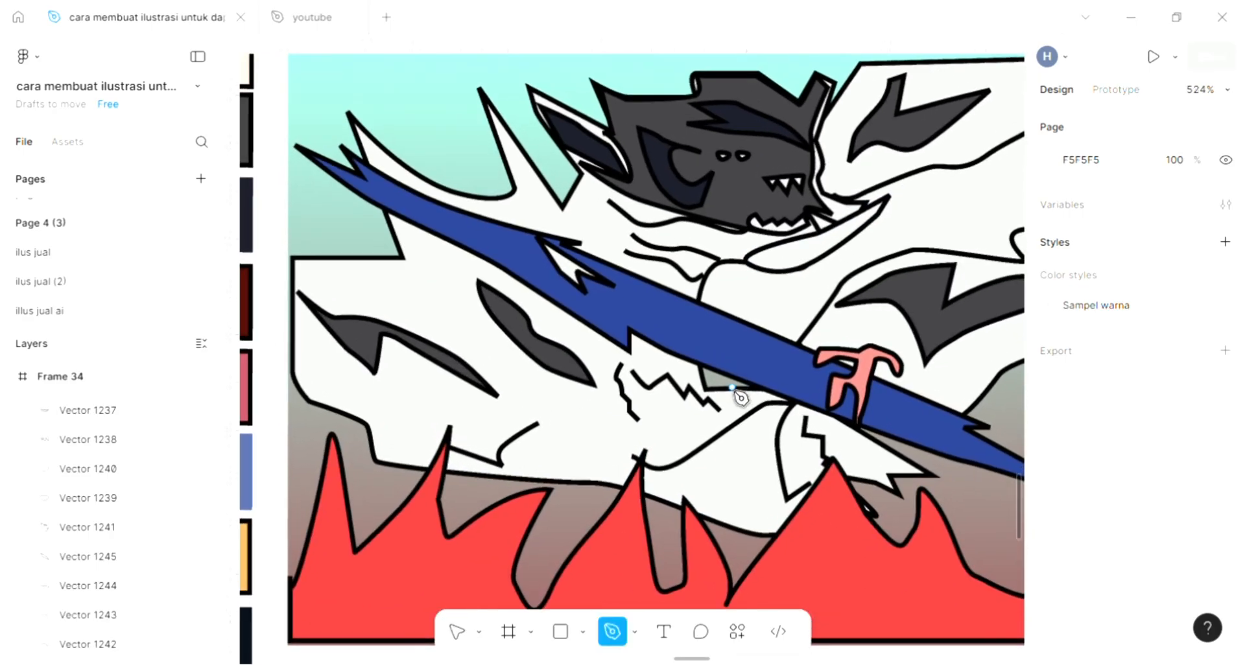
click(762, 368)
click(752, 350)
click(785, 368)
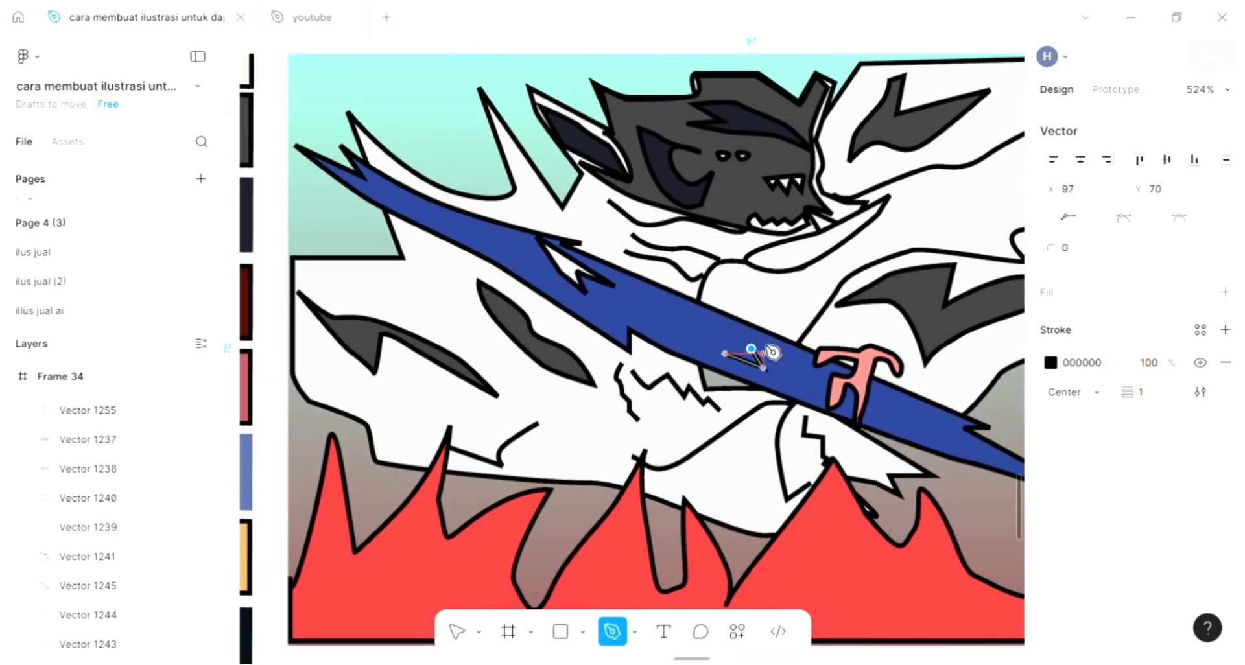
click(712, 318)
click(750, 349)
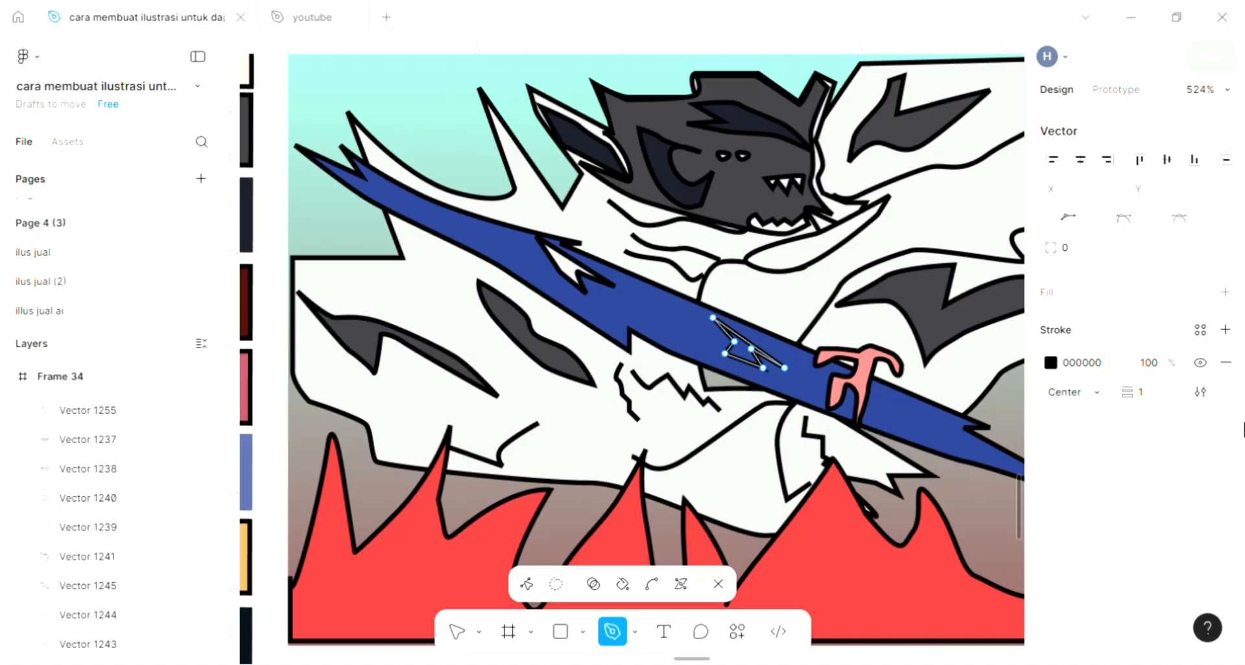
Give the second jagged shape near the hilt a D9D9D9 fill and finish editing it.
key(i)
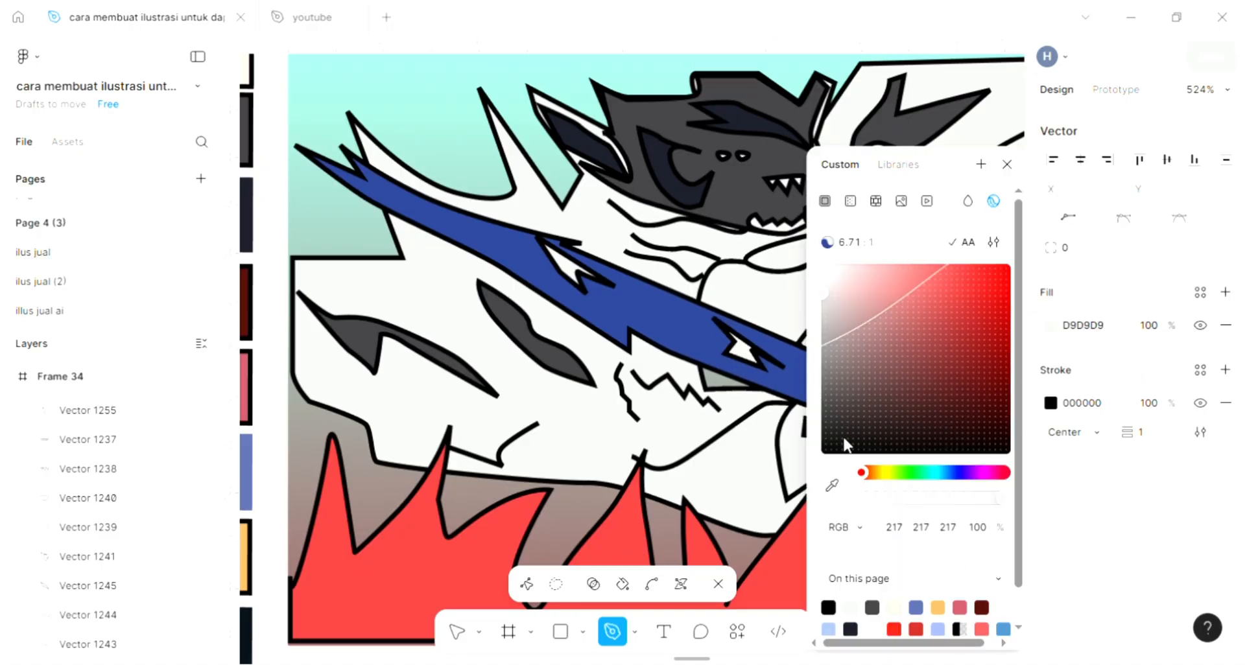
click(998, 170)
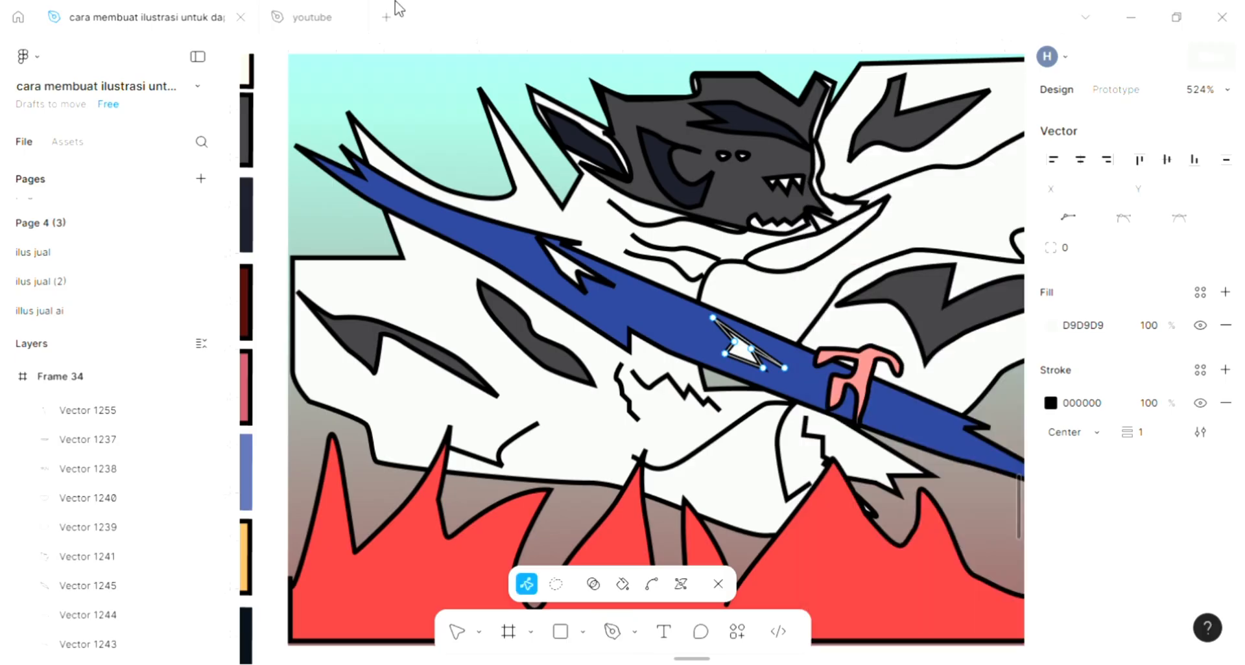
key(Escape)
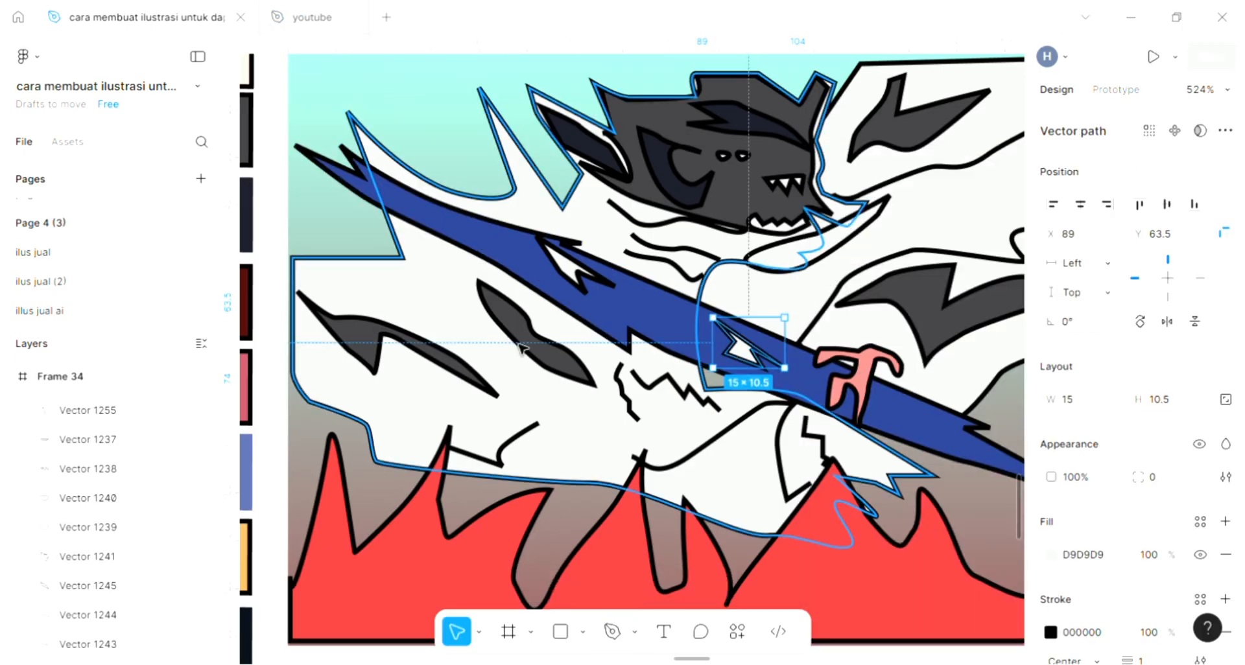
Start a large outline with the Pen tool, running a straight-sided zigzag from the top of the head across the sky.
scroll(771, 292, down, 3)
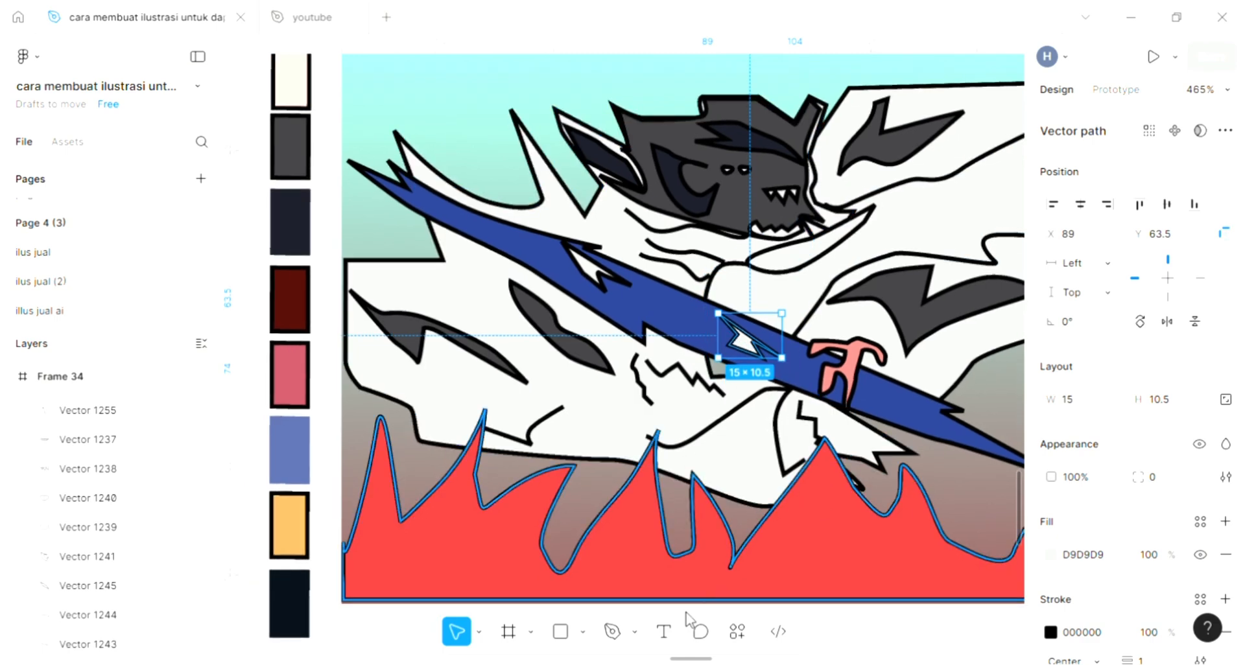
key(p)
scroll(551, 133, up, 3)
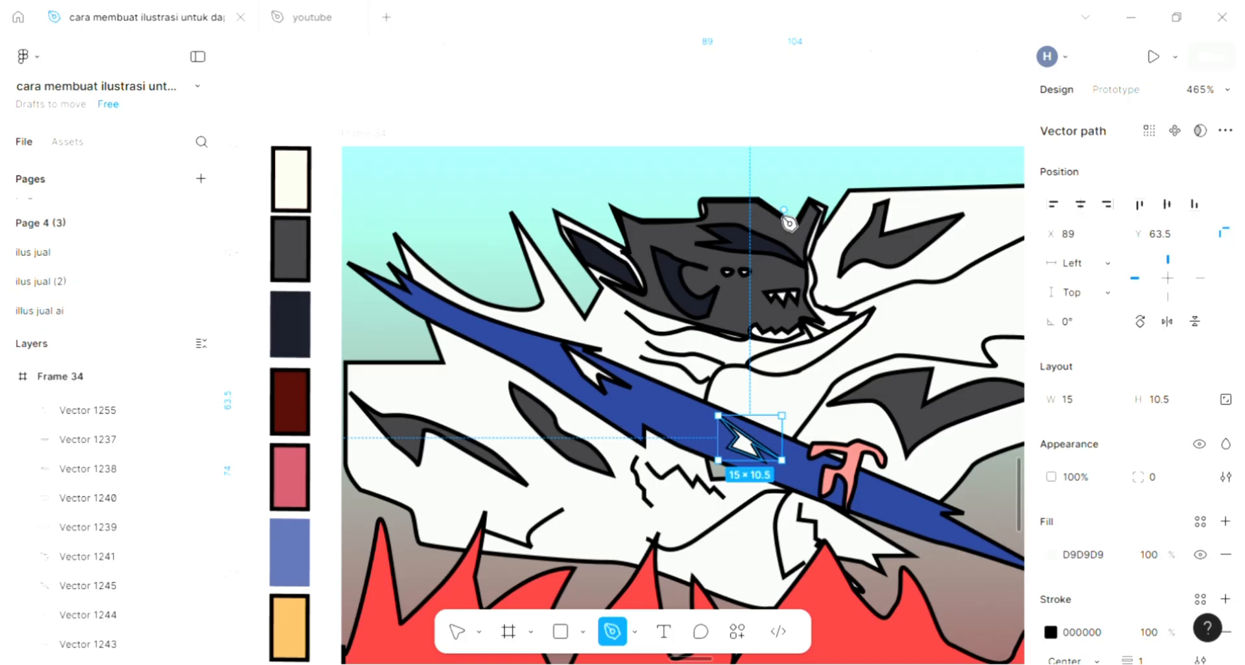
click(724, 209)
click(623, 158)
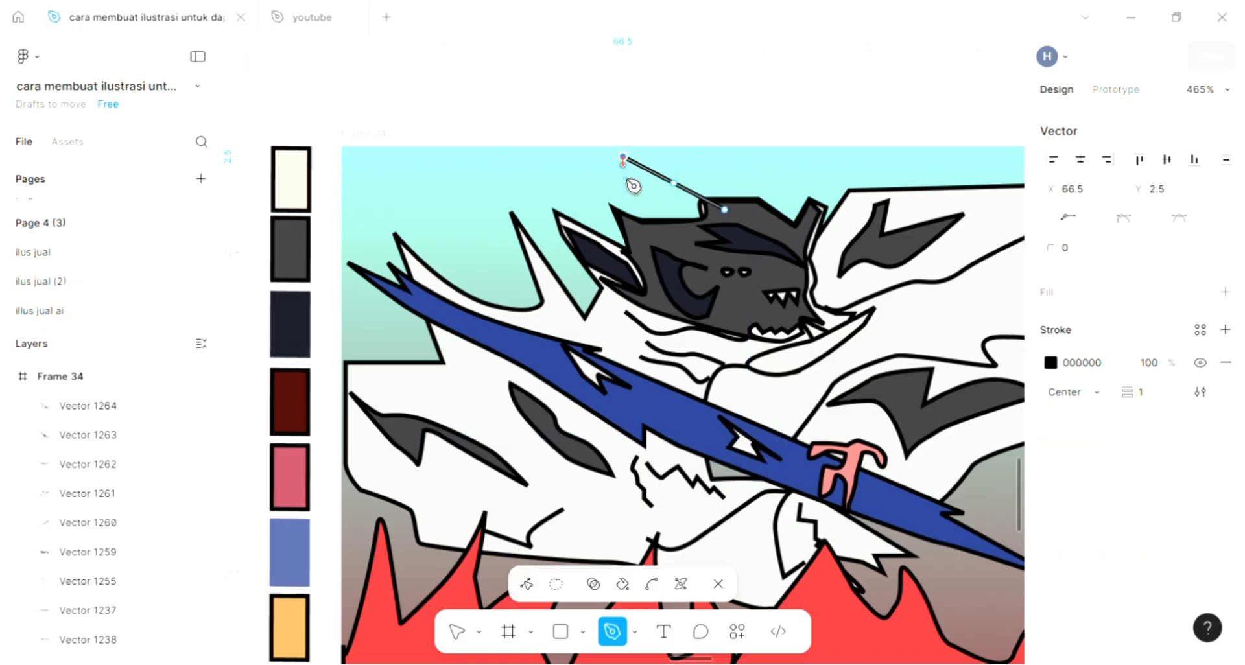
click(530, 148)
click(530, 194)
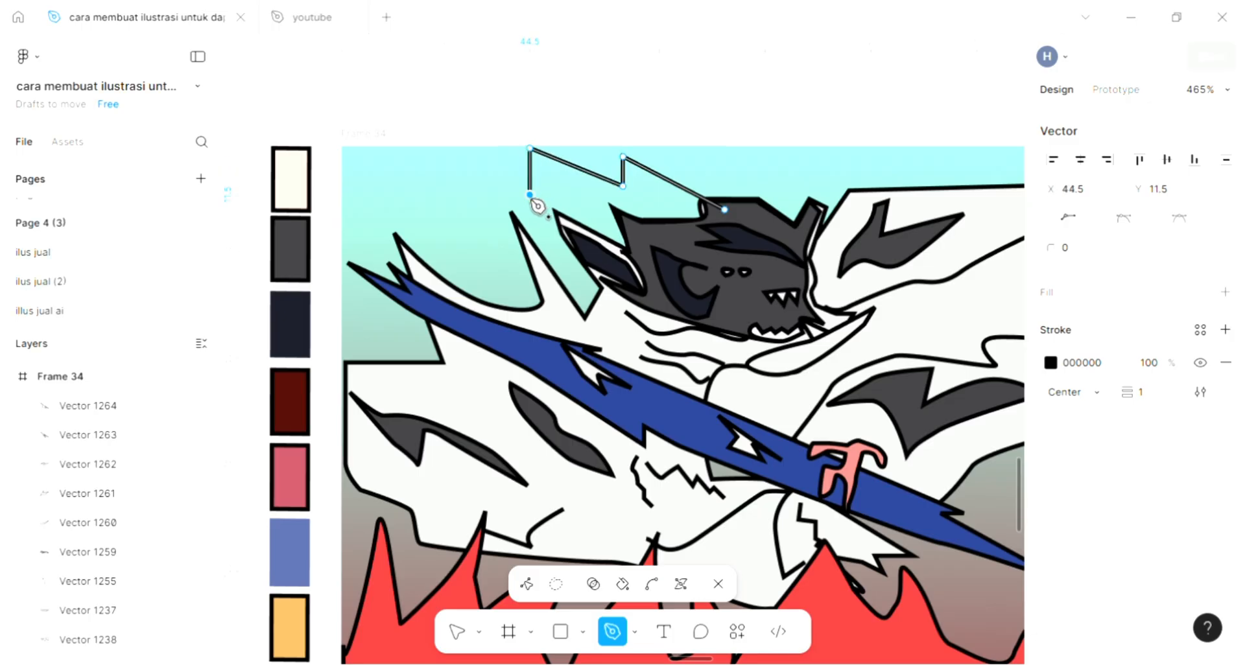
click(422, 196)
click(402, 156)
Continue the zigzag to the frame's edge, down to about (1, 52.5), across to about (93, 57.5), and close it at the head.
click(351, 156)
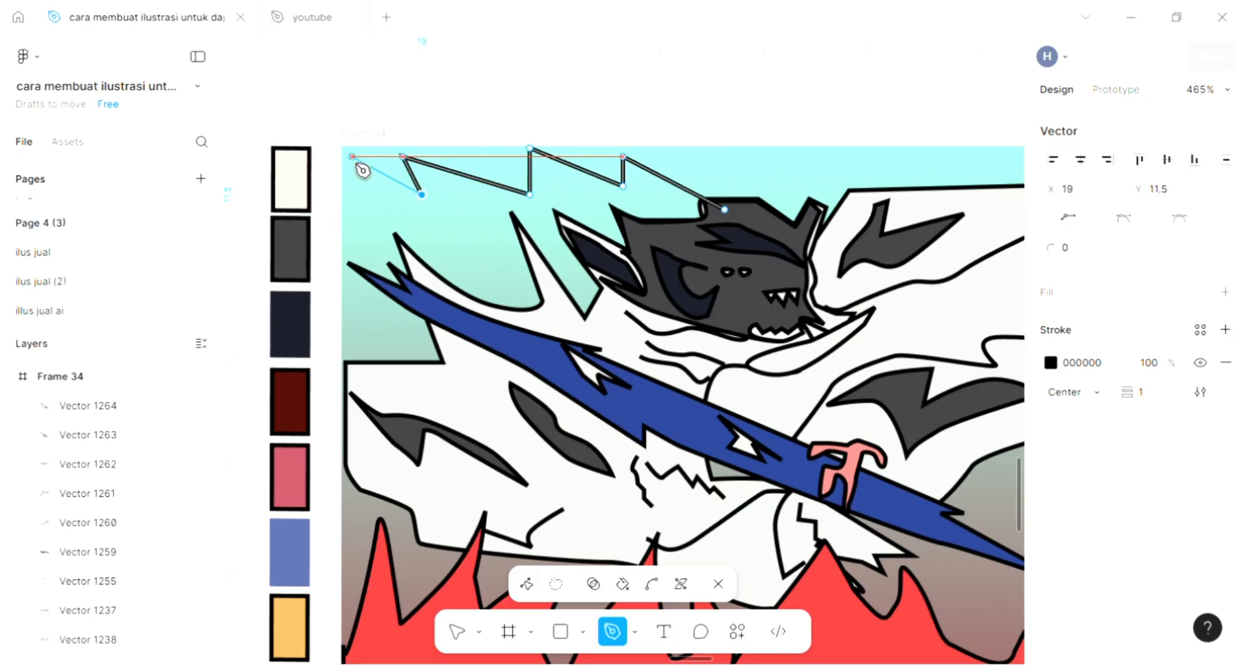
click(356, 230)
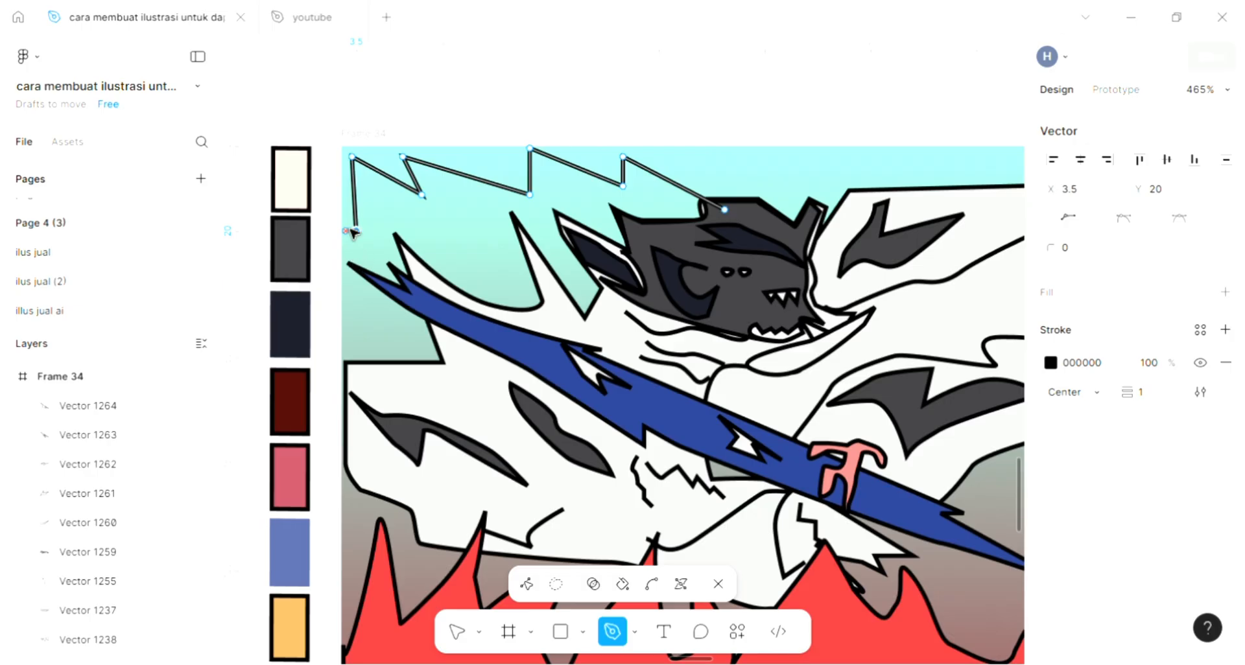
key(ctrl+z)
key(p)
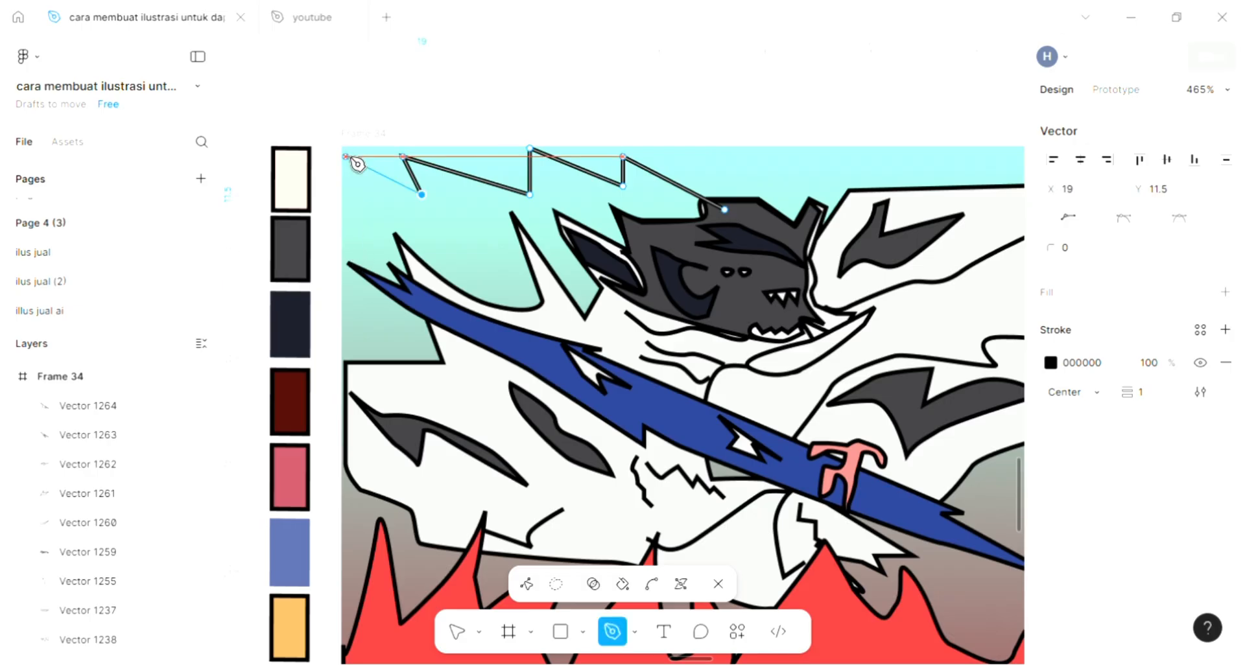
click(349, 157)
click(346, 368)
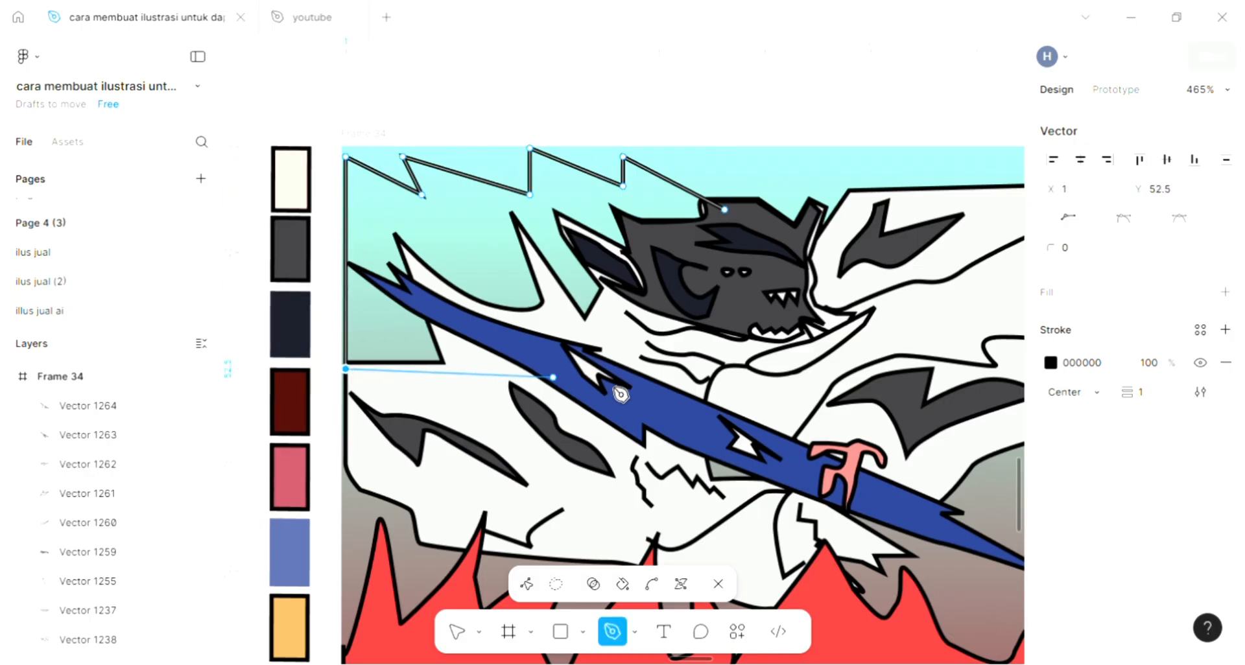
click(734, 390)
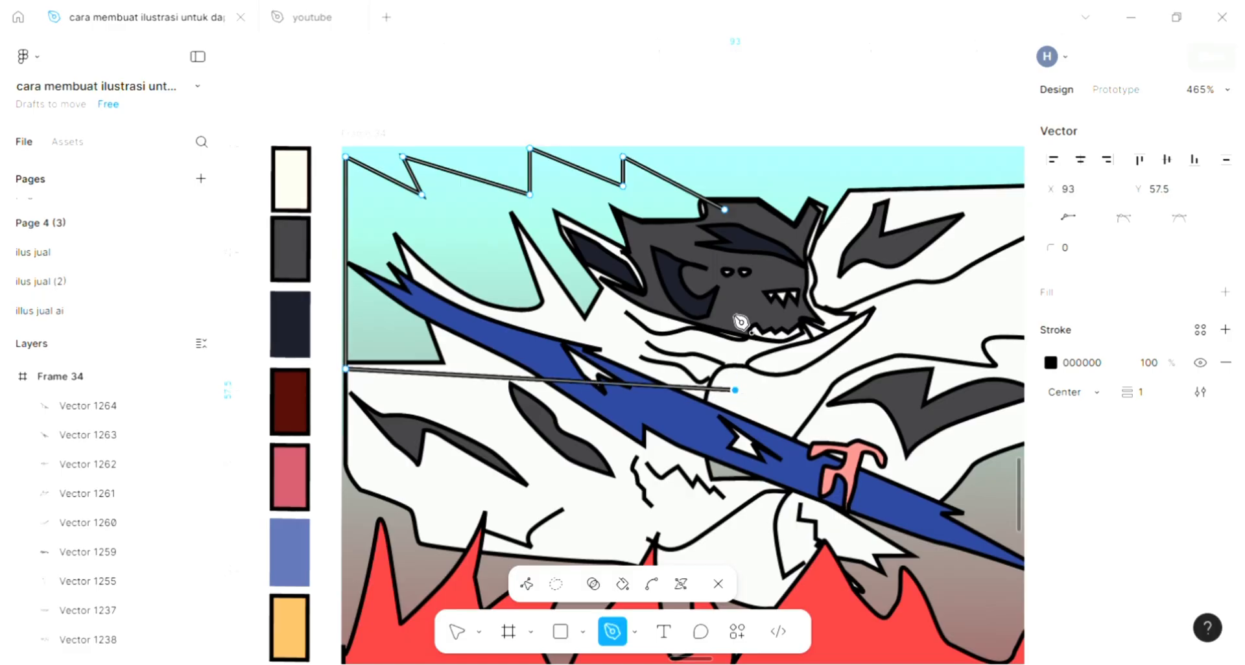
click(725, 210)
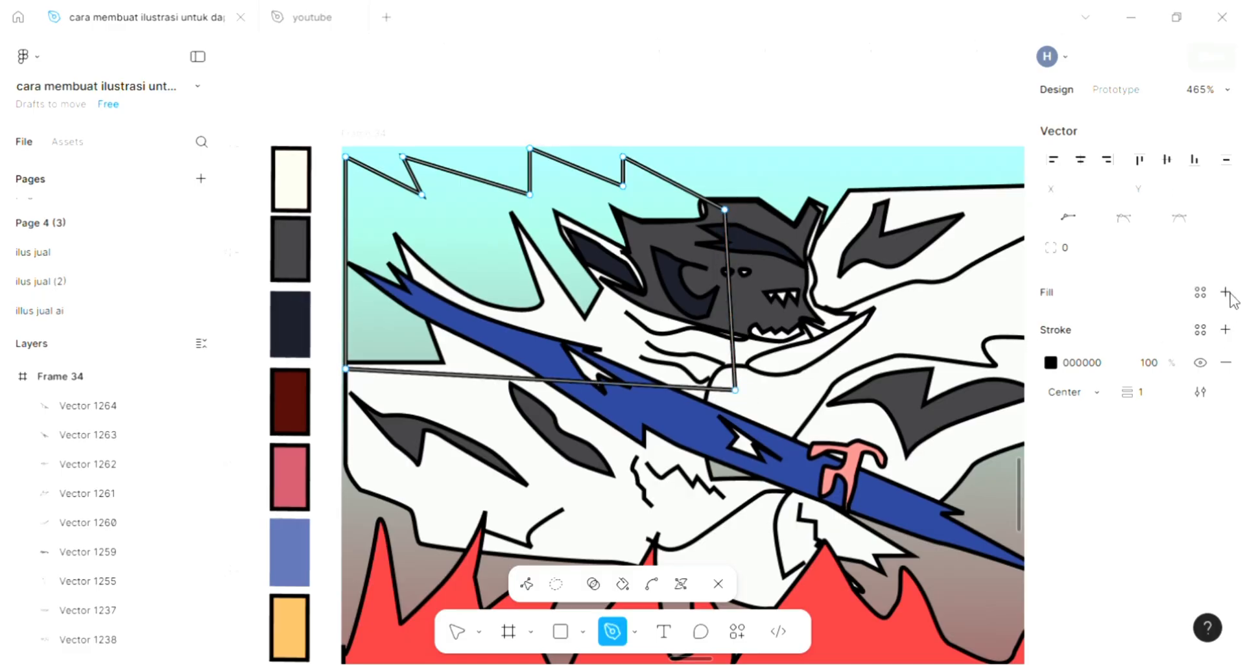
Give the large zigzag shape a D9D9D9 fill and send it behind all the other artwork in Frame 34.
key(b)
click(615, 339)
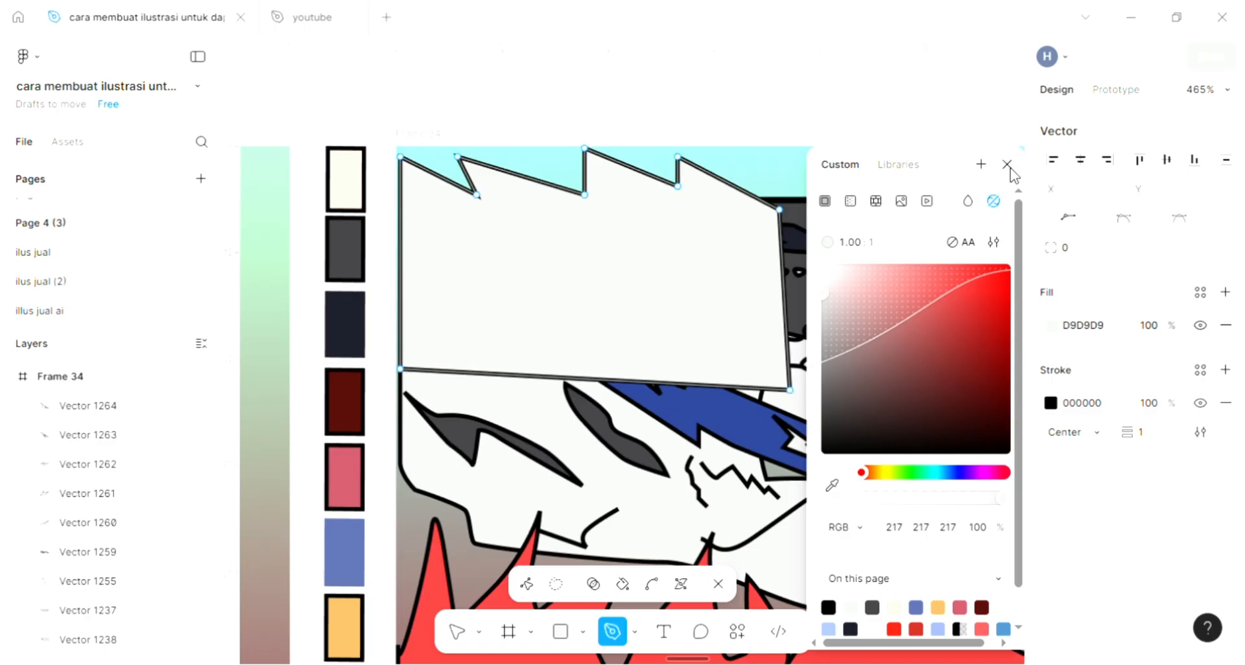
click(1010, 166)
key(Escape)
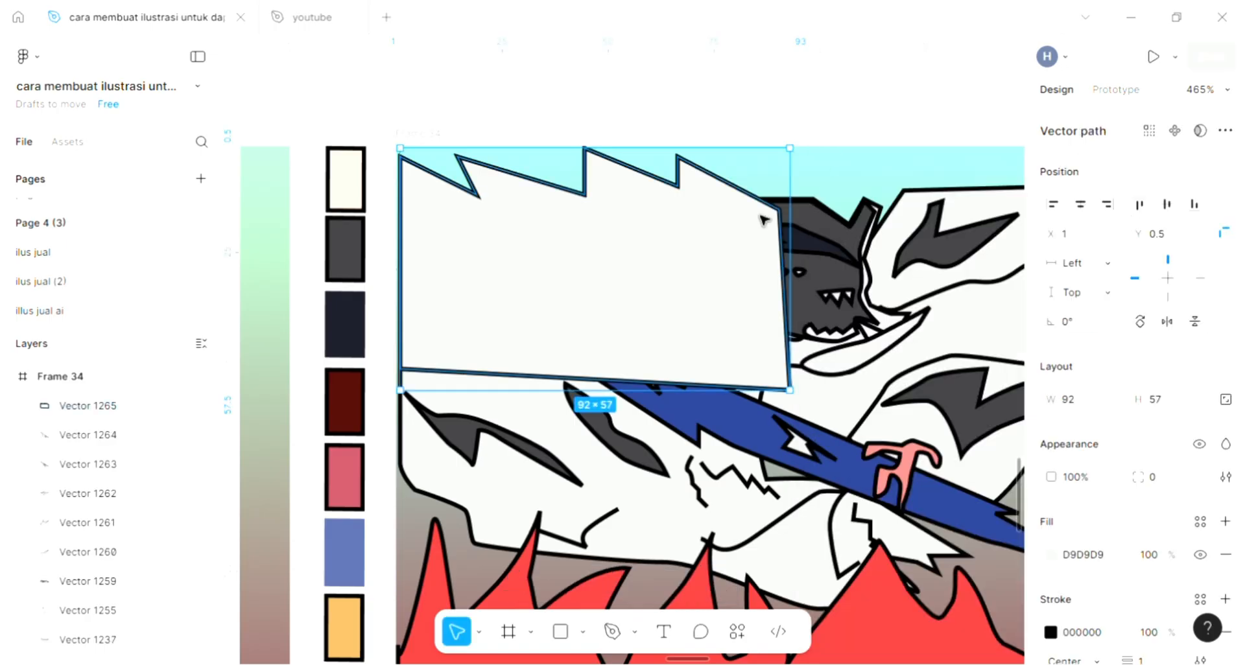
key(ctrl+shift+bracketleft)
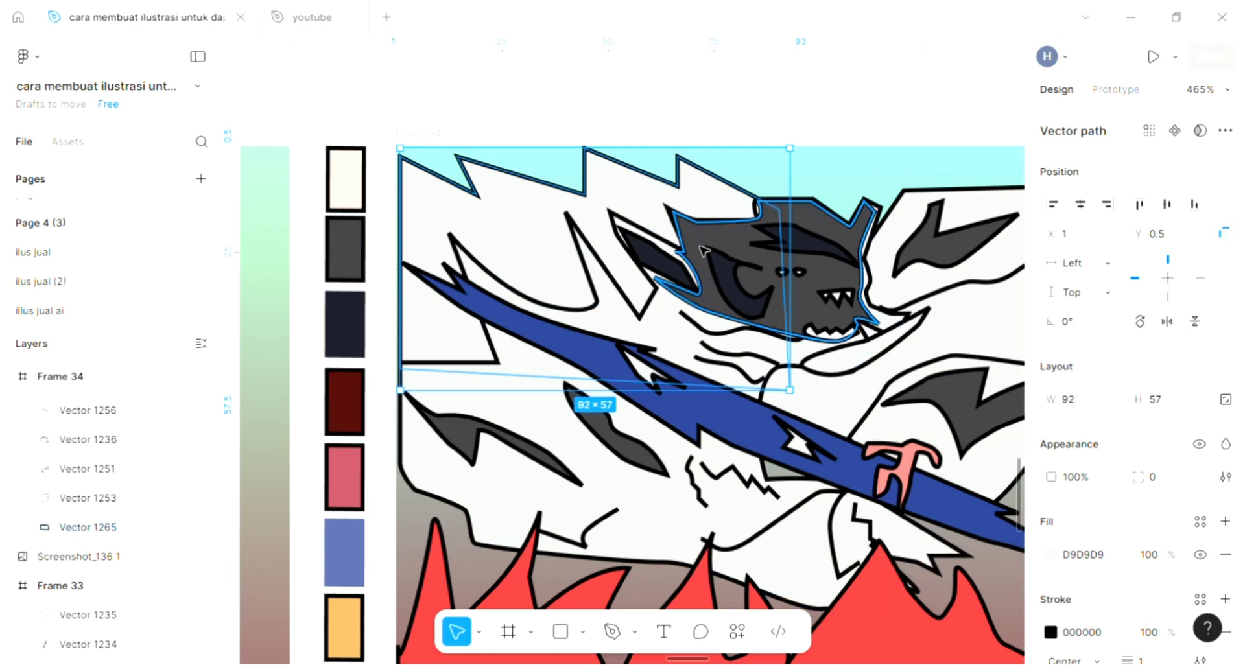
Recolour the zigzag background shape with the dark navy 1A1C28 sampled from the pointed ear patch beside the head.
key(i)
click(661, 261)
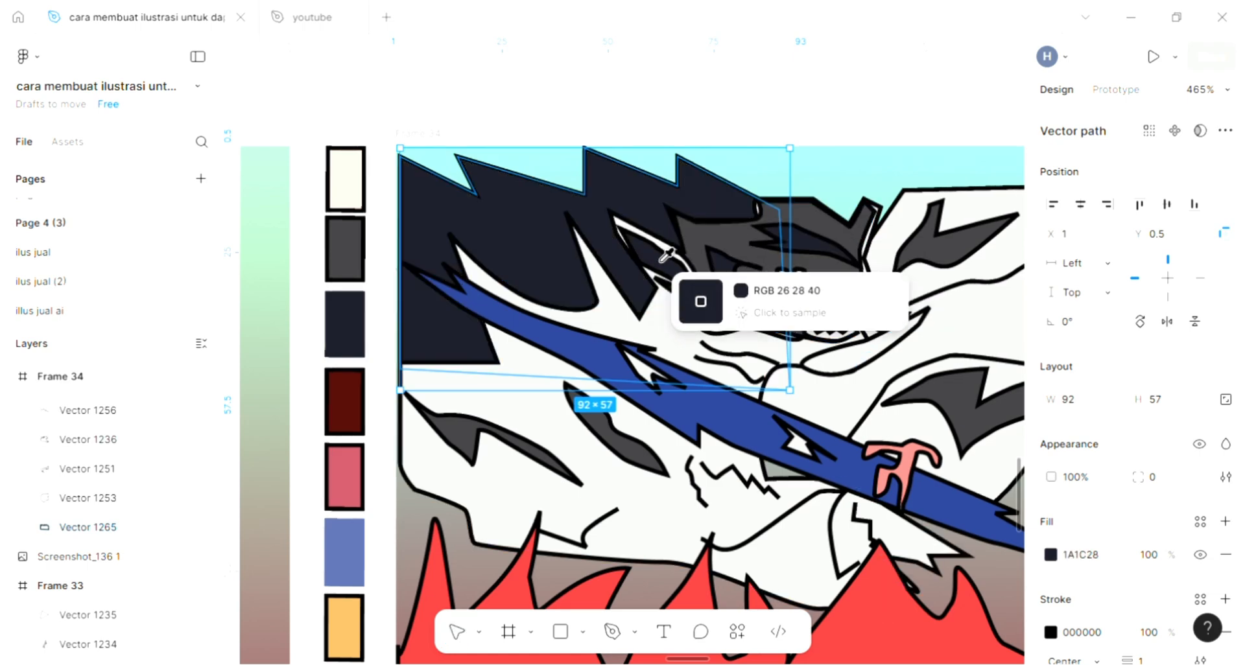
key(Escape)
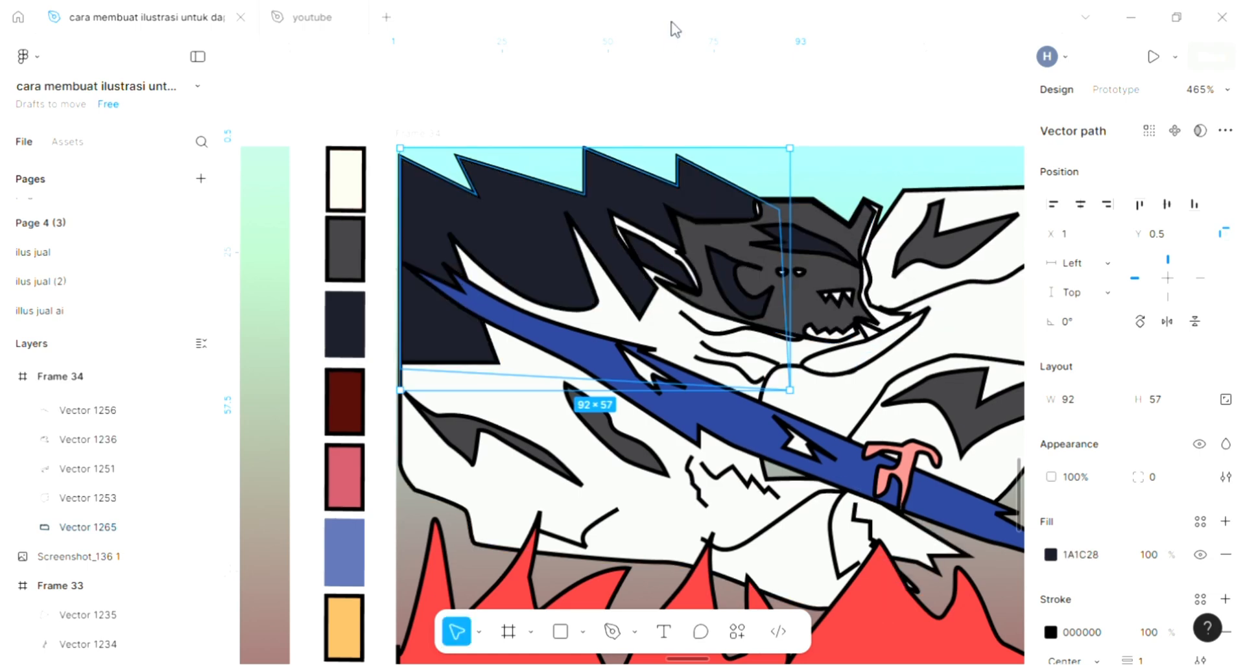
click(707, 109)
scroll(703, 128, right, 3)
ctrl+scroll(692, 183, down, 2)
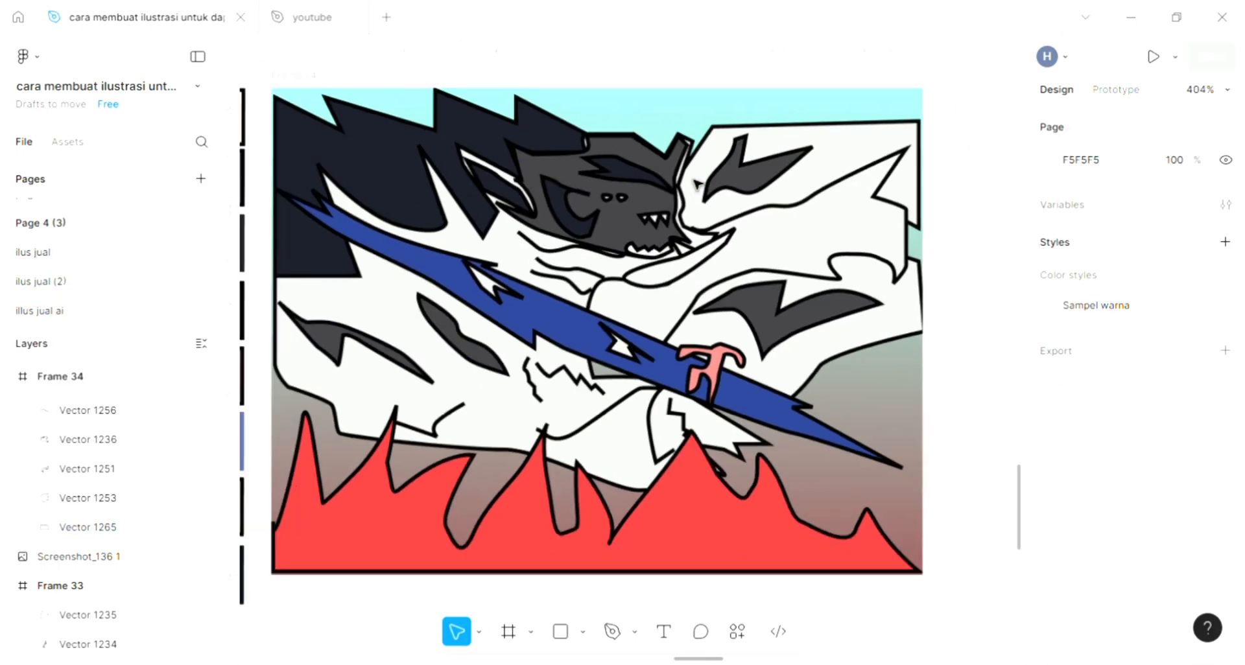
scroll(697, 185, left, 2)
ctrl+scroll(697, 185, up, 2)
scroll(697, 185, left, 1)
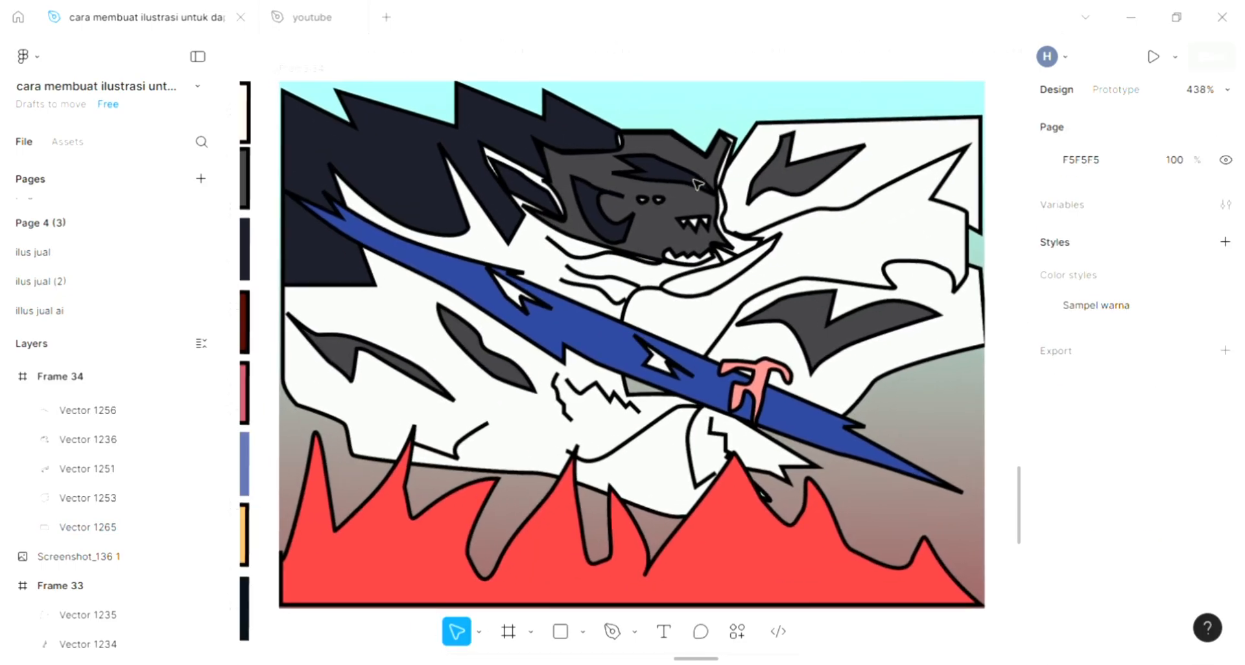